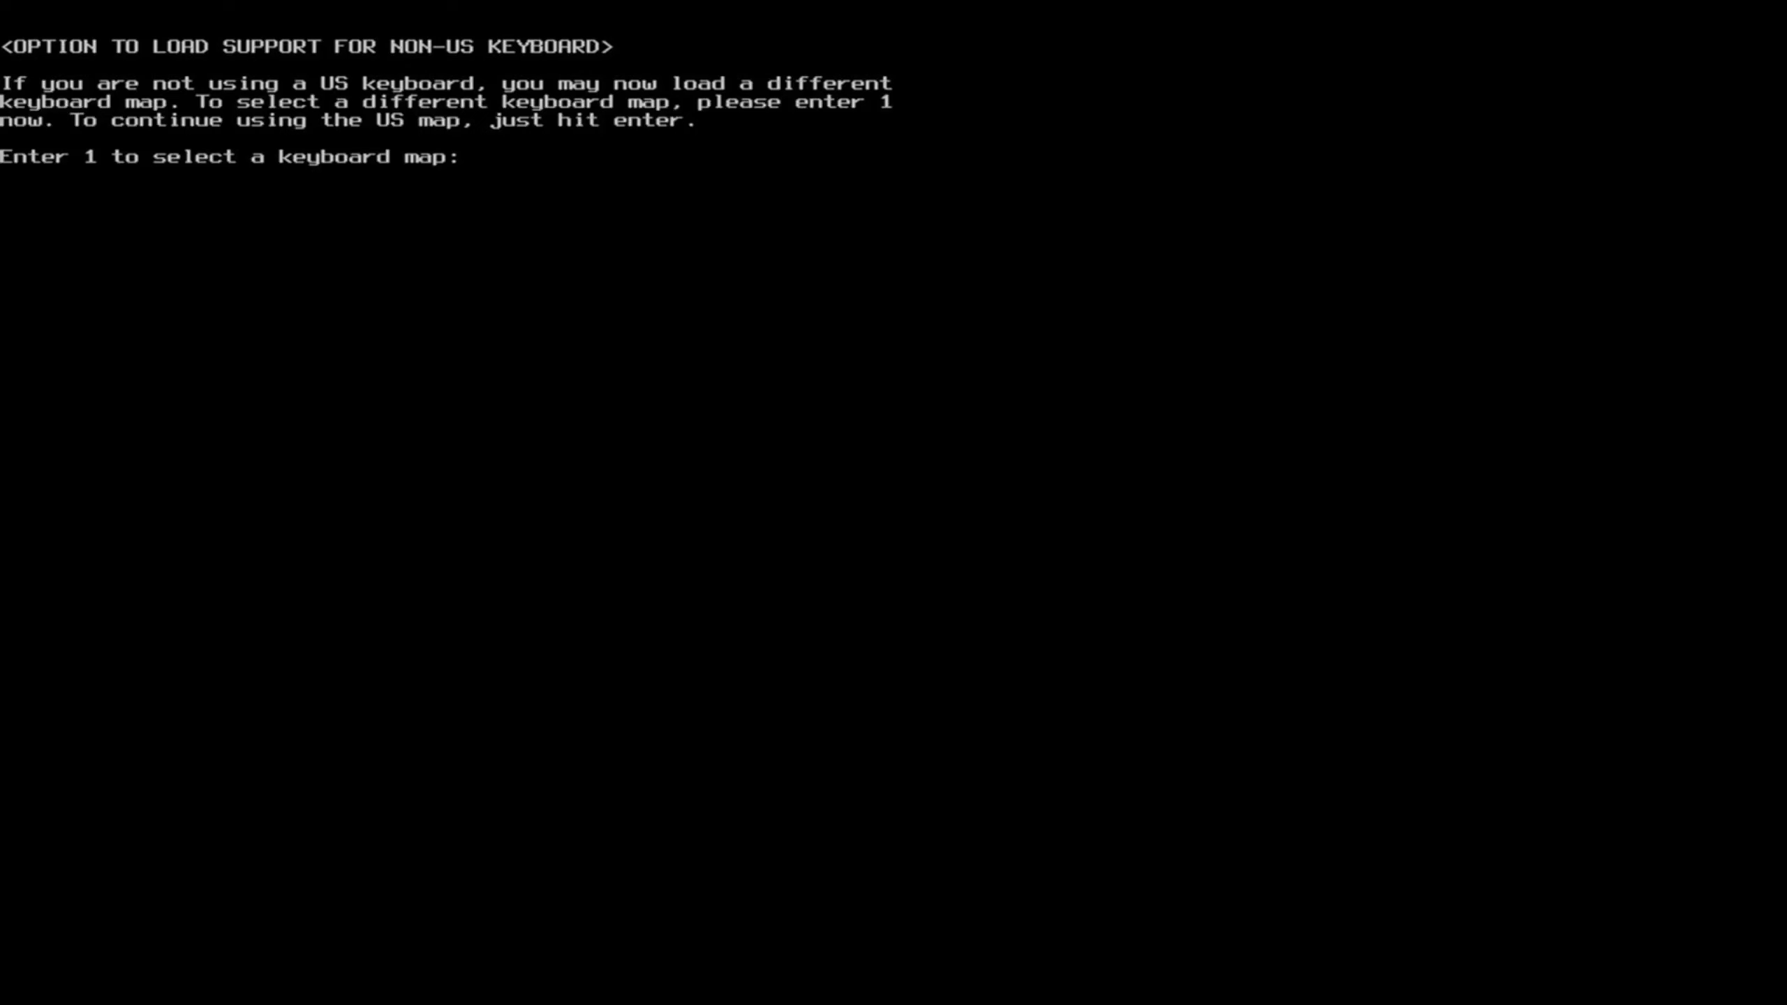
Keep the US keyboard map and enter root as the user name at the login prompt.
text(root)
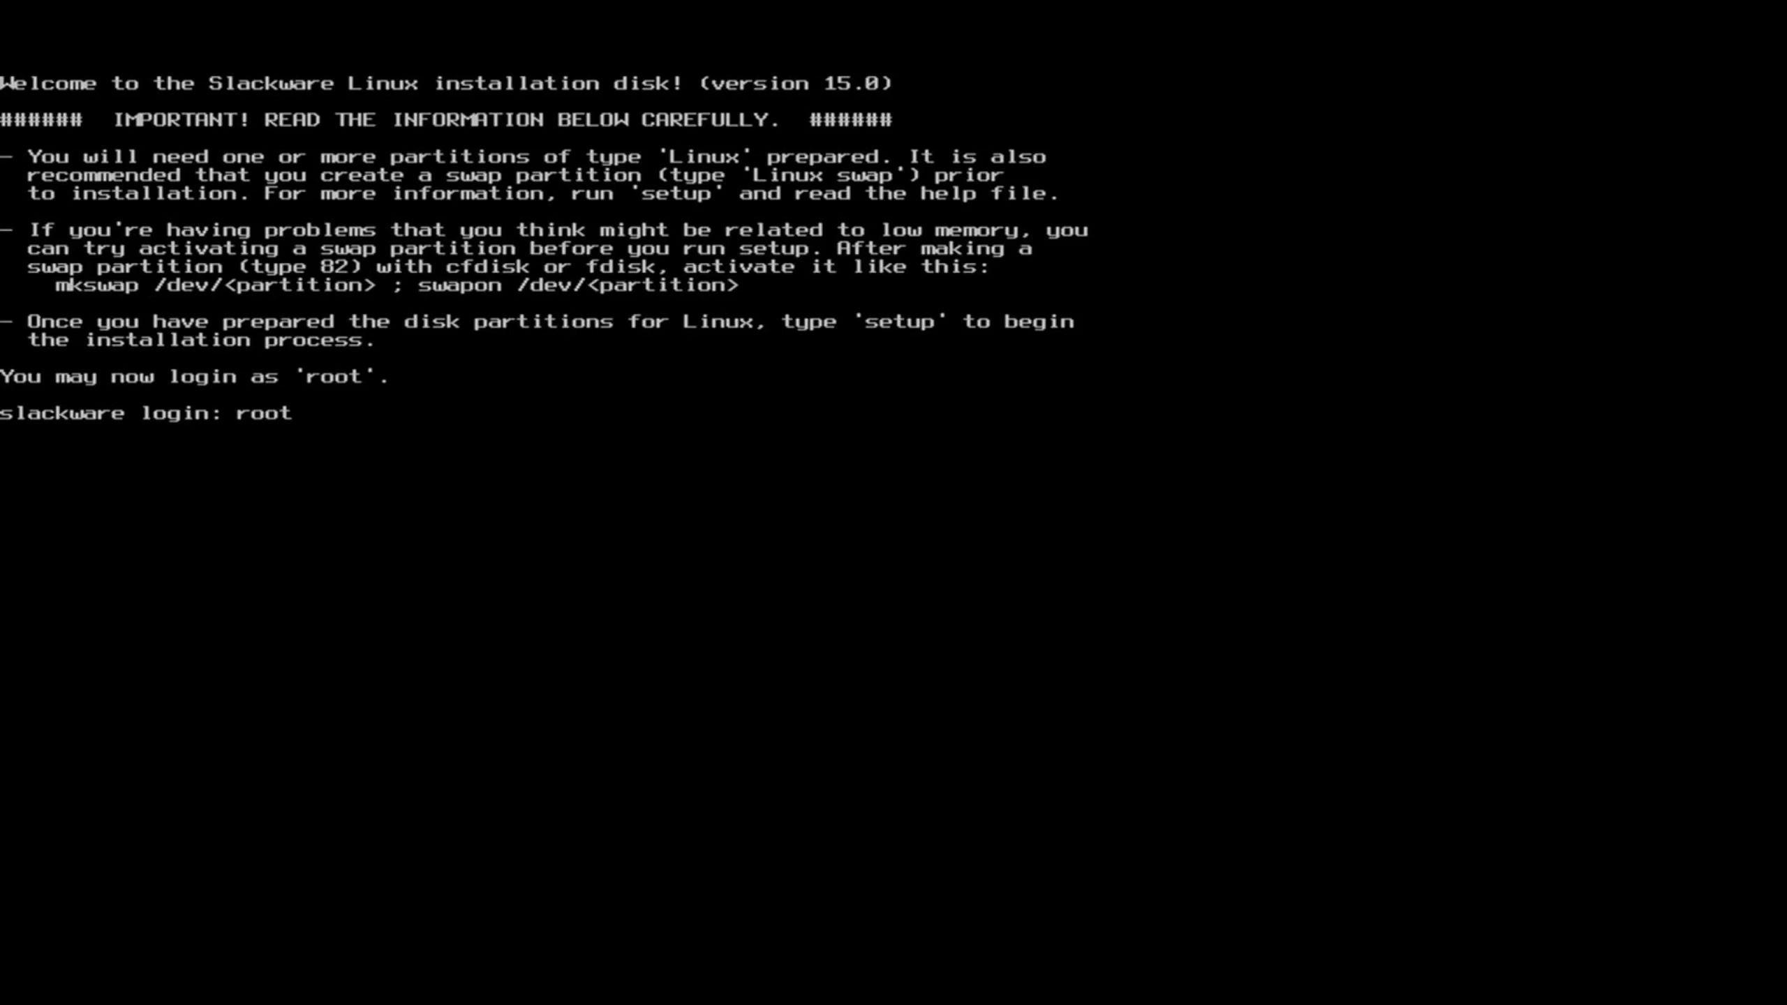
Log in as root and run lsblk, which lists sda and the 931.5G nvme0n1 disk.
key(Return)
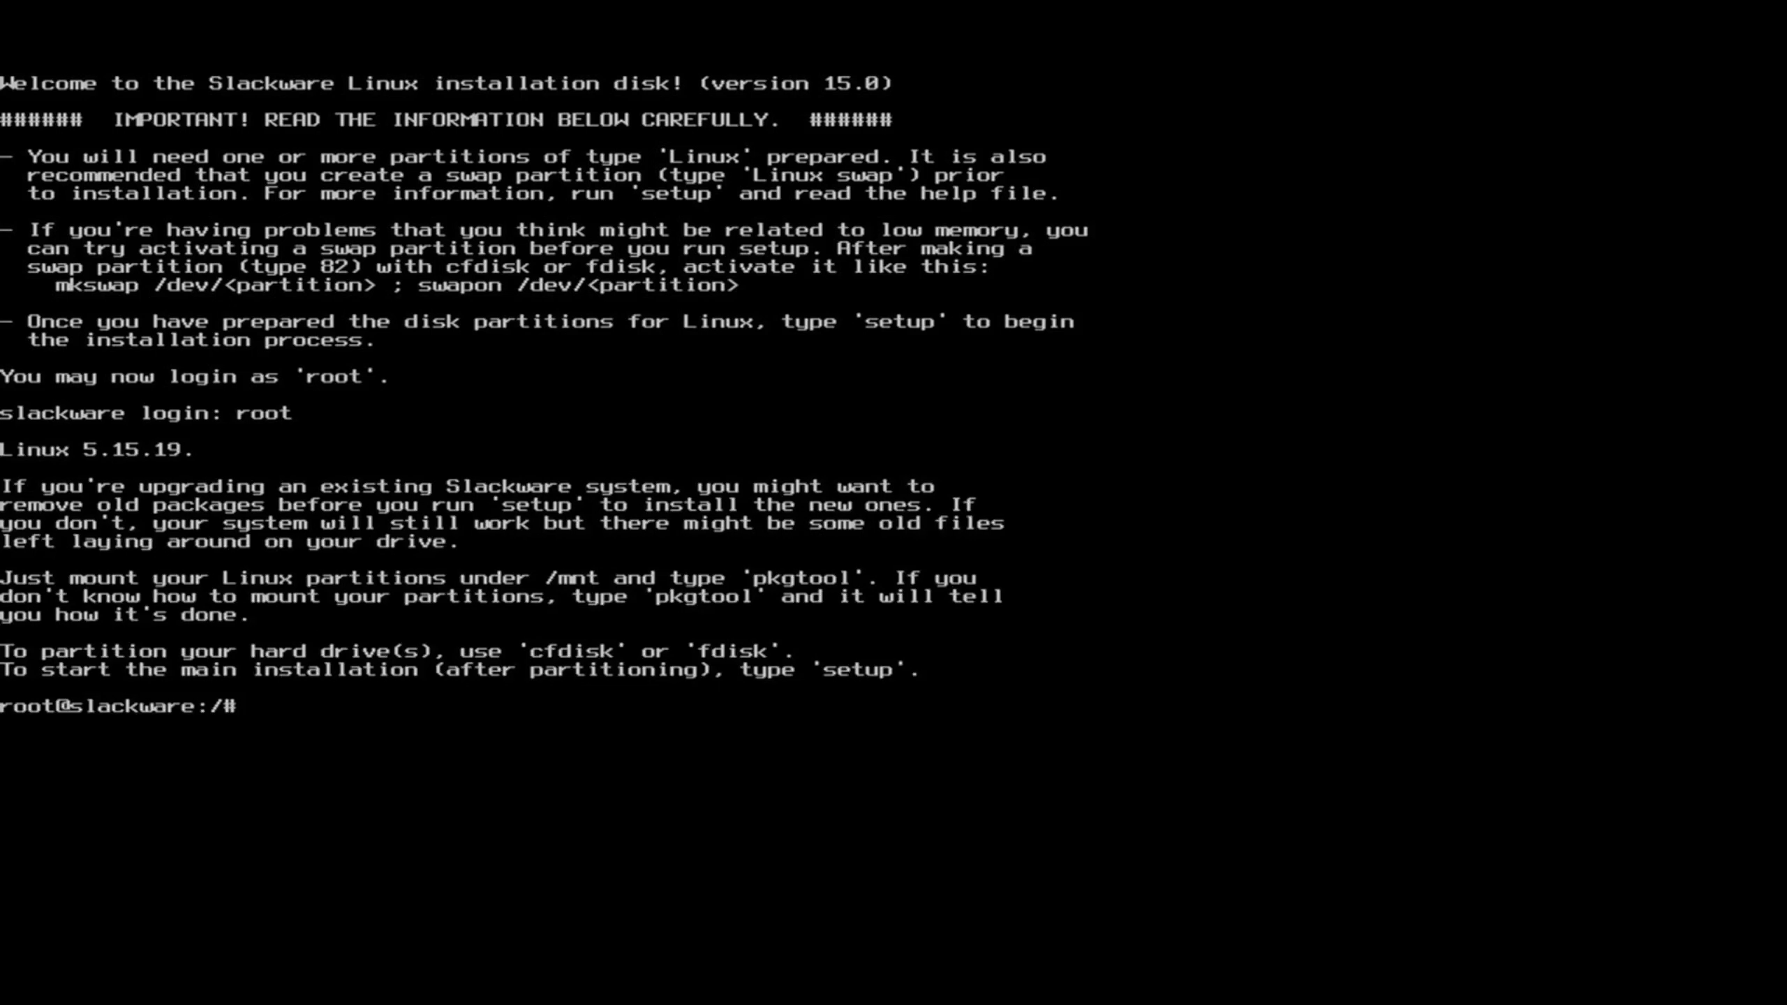
text(lsblk)
key(Return)
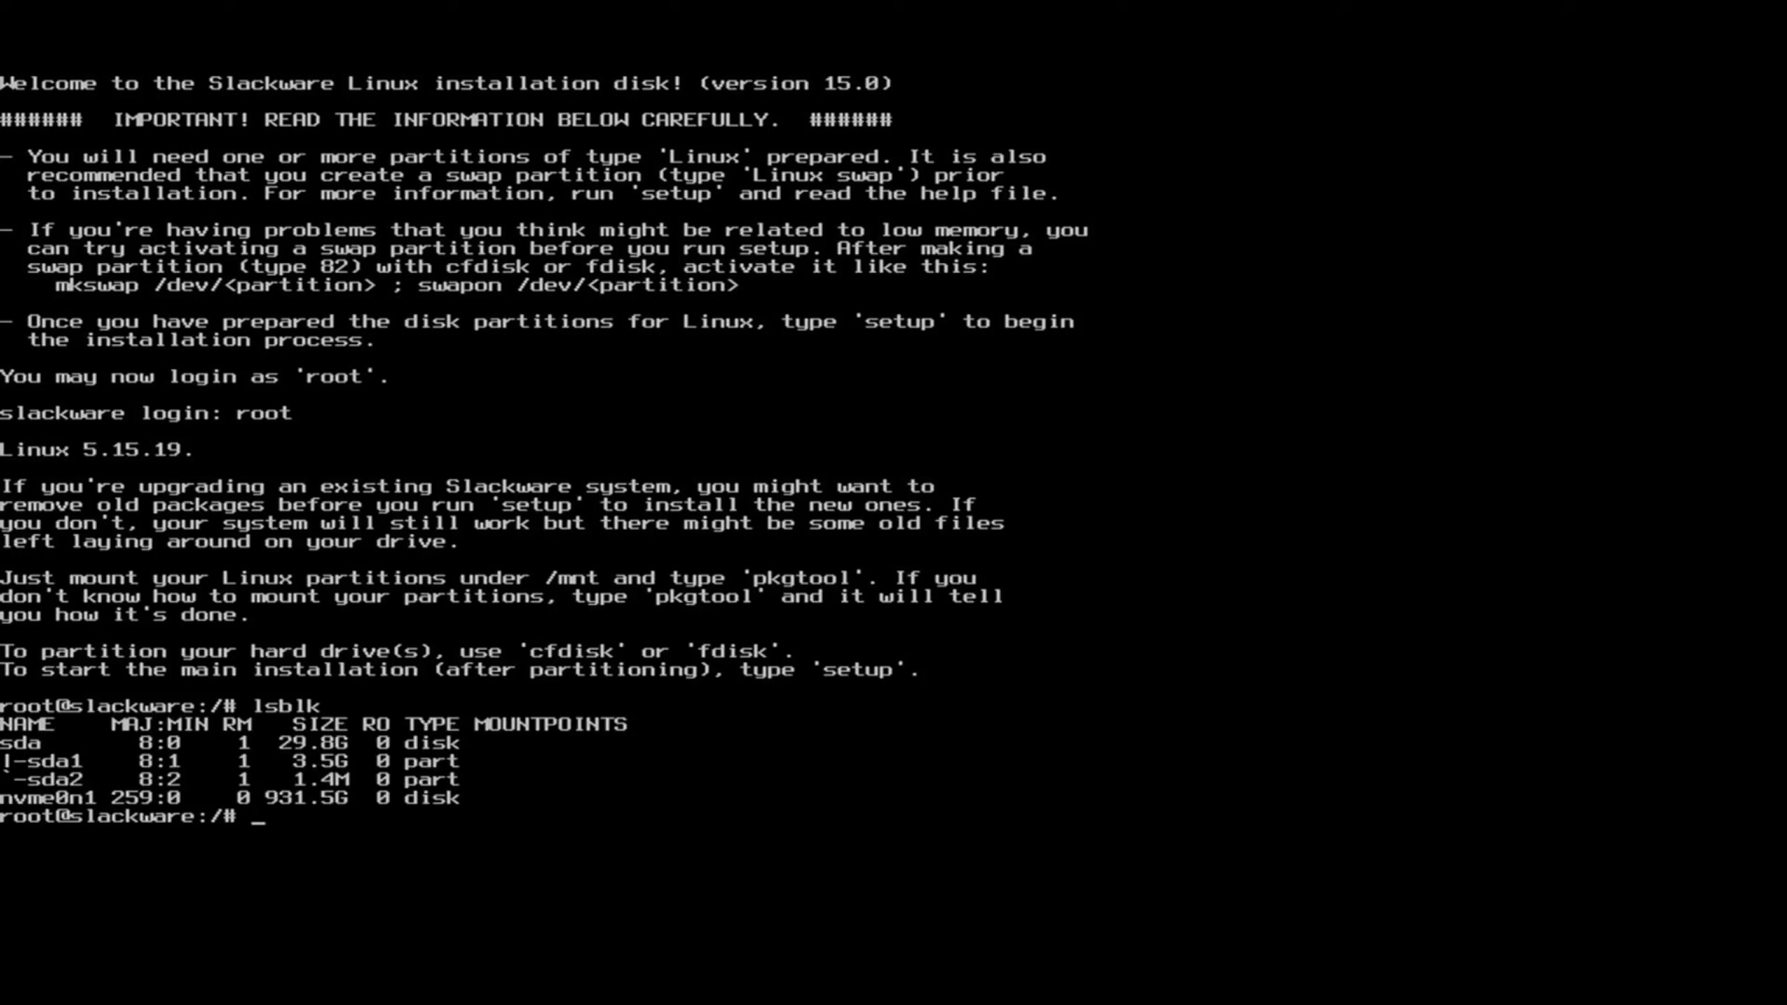
text(cfdisk)
Run cfdisk on /dev/nvme0n1 and create a 100M first partition.
text(/dev/n)
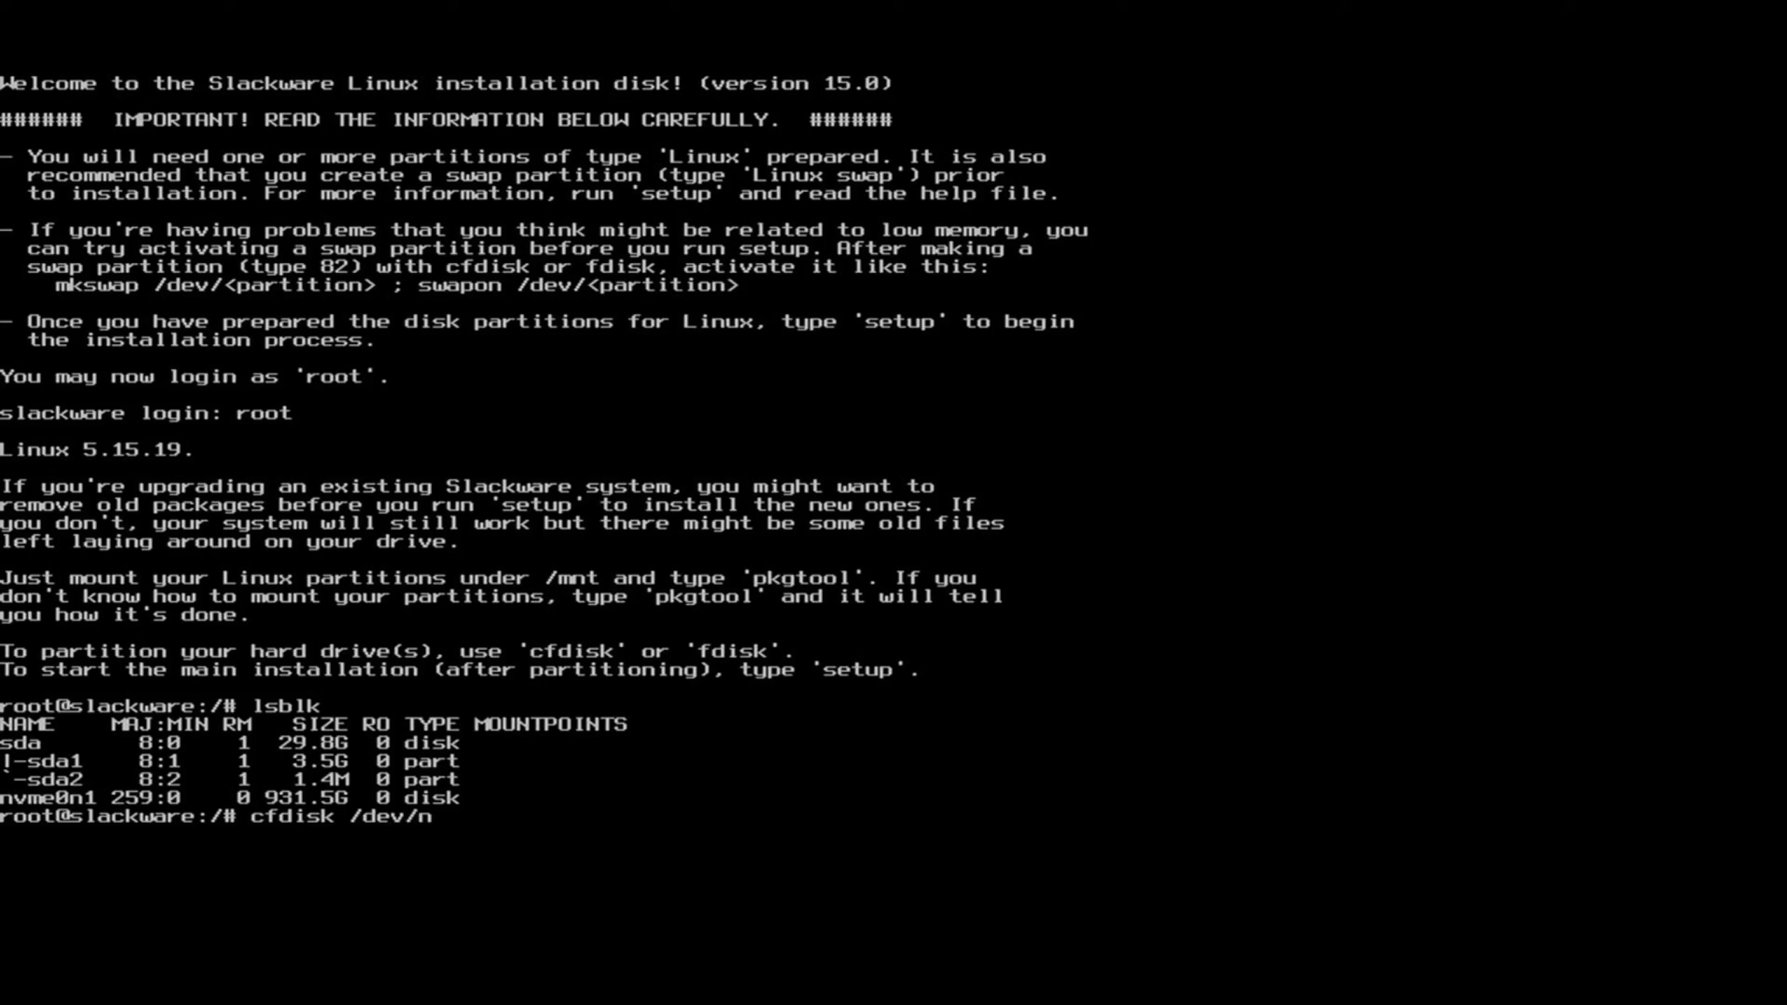
text(vme0n1)
key(Return)
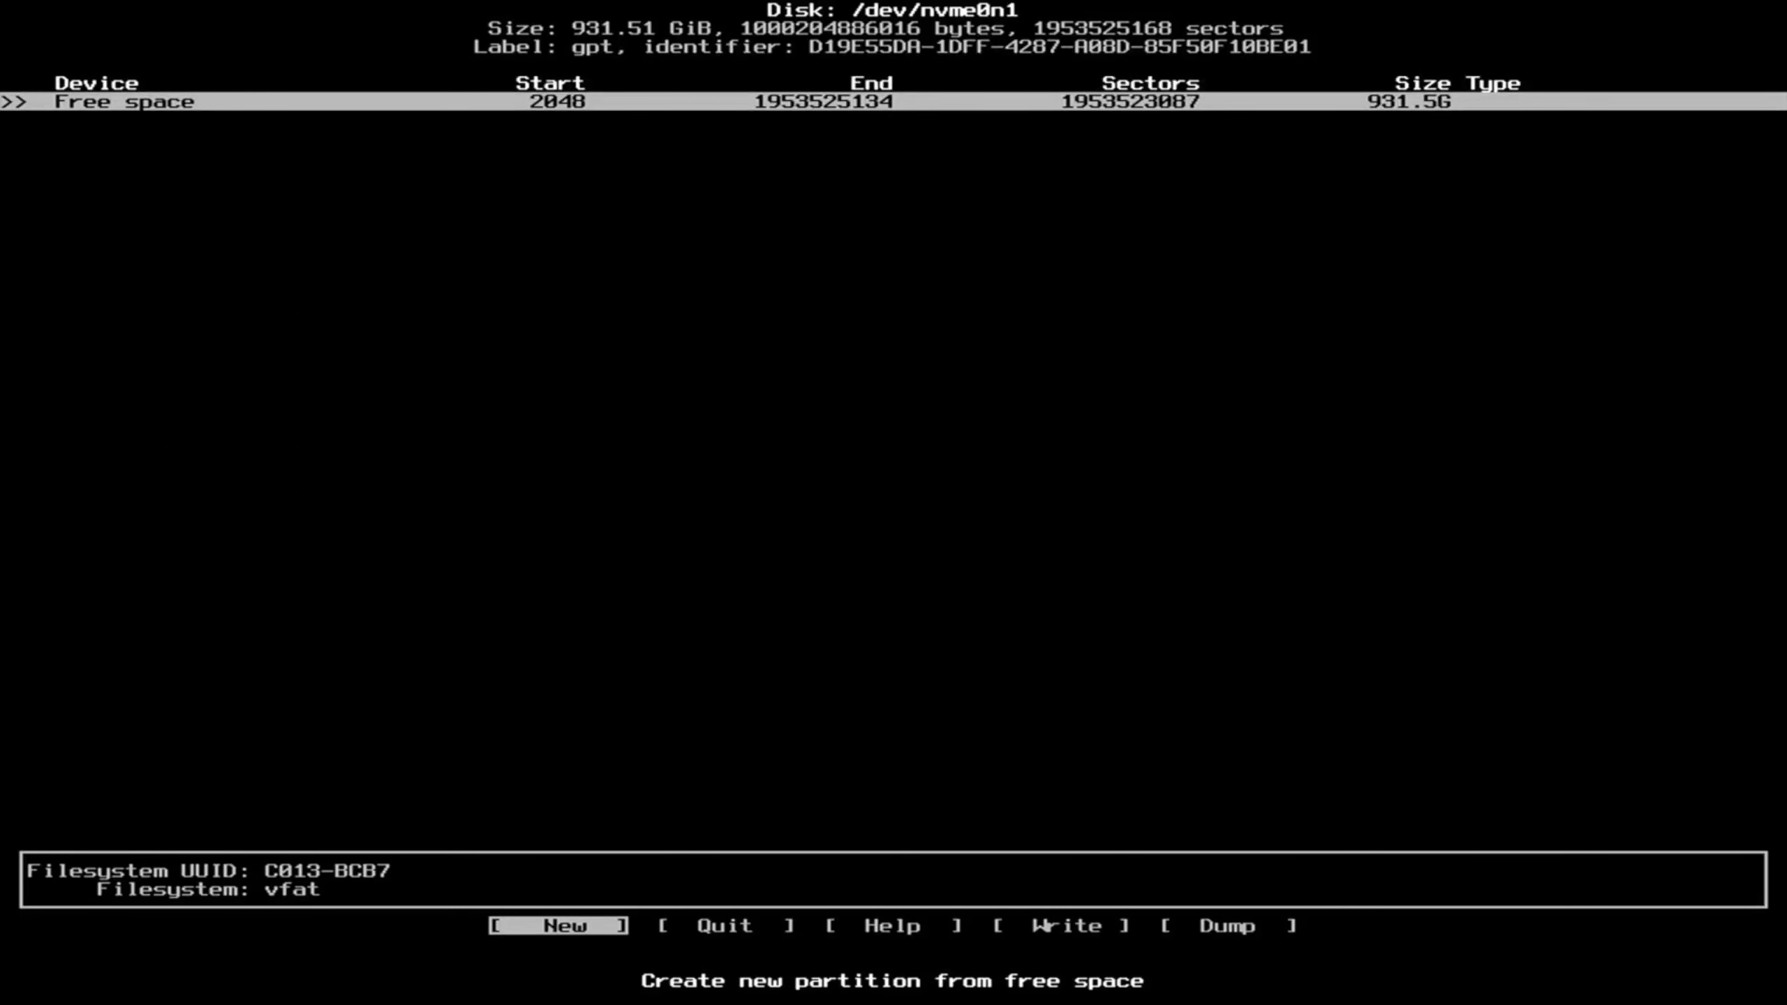
key(Return)
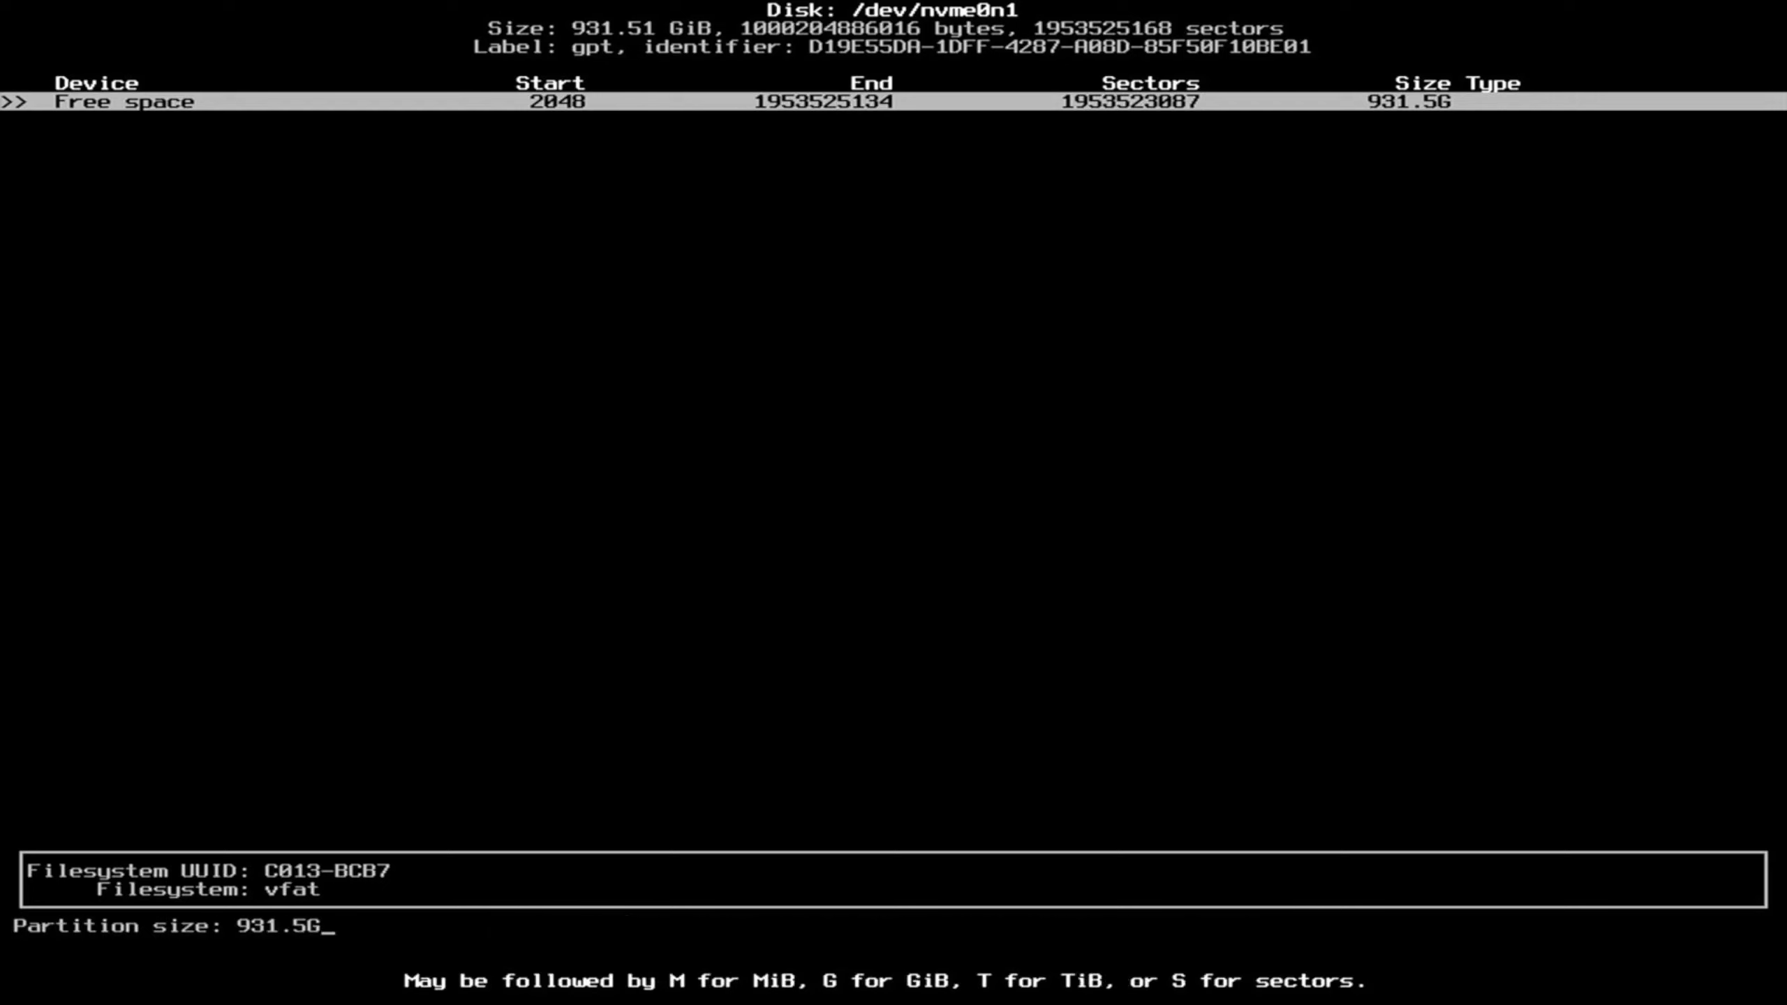
key(BackSpace)
key(BackSpace)
key(BackSpace)
key(BackSpace)
key(BackSpace)
key(BackSpace)
text(100M)
key(Return)
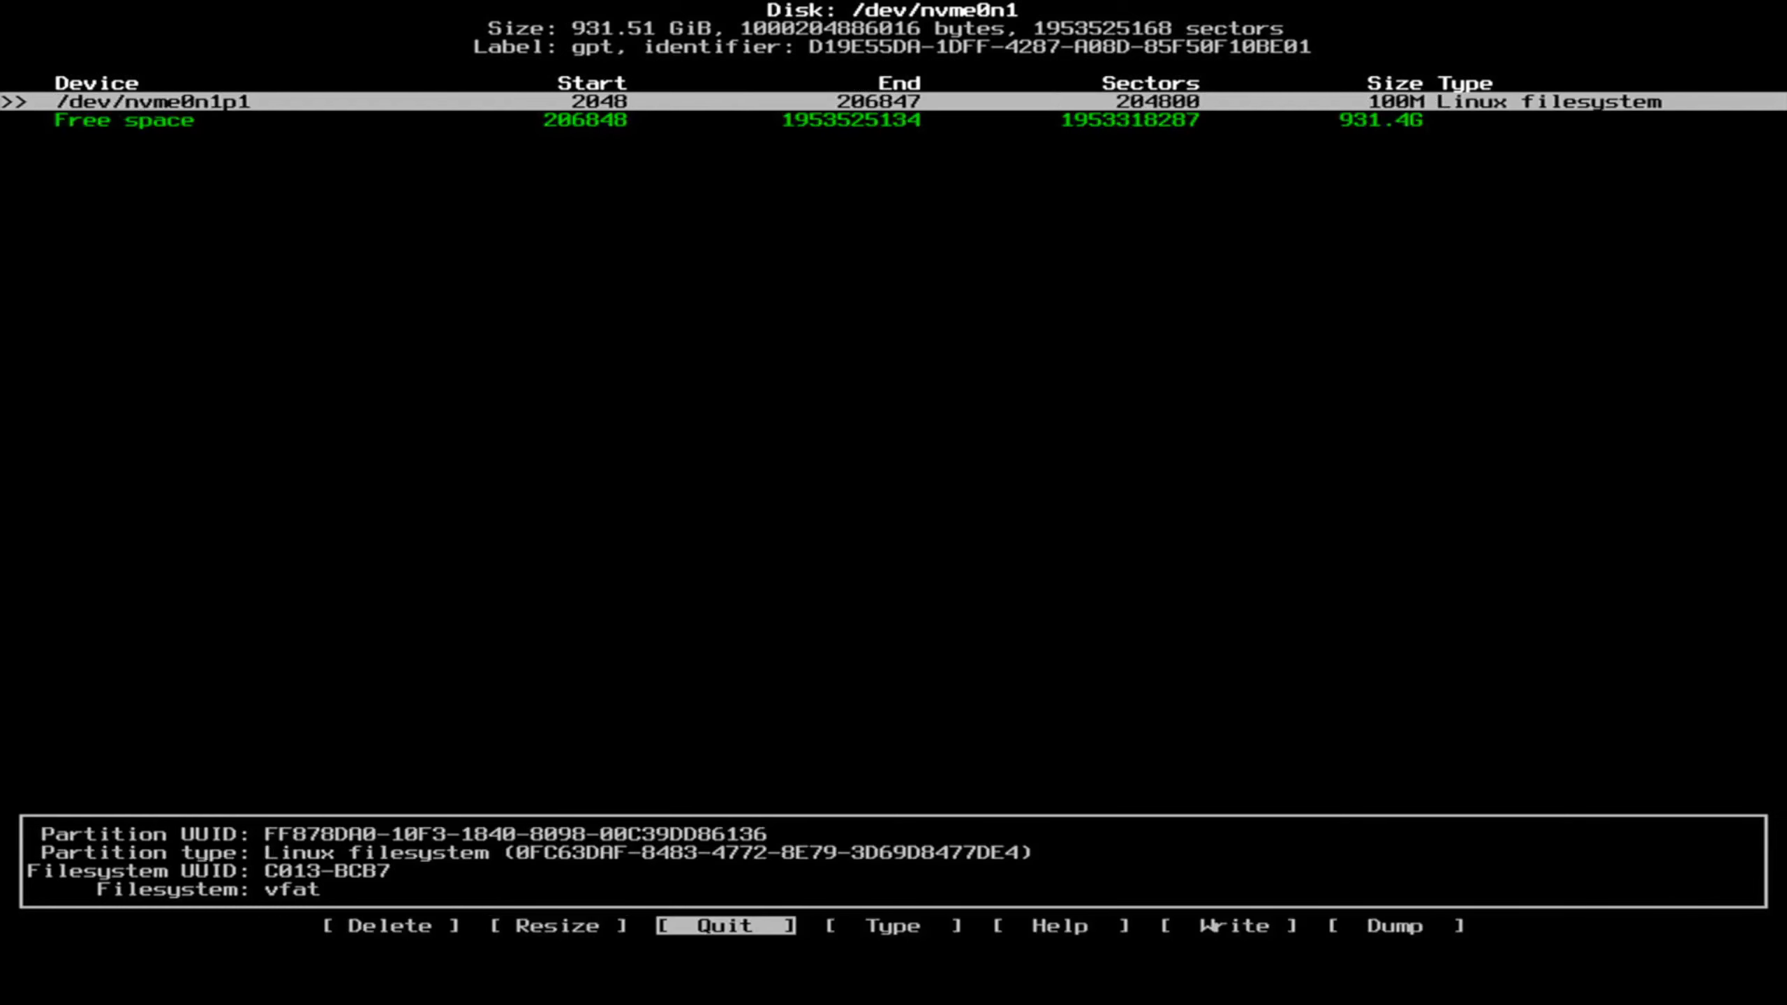
Set partition nvme0n1p1's type to EFI System.
key(Right)
key(Right)
key(Right)
key(Left)
key(Left)
key(Left)
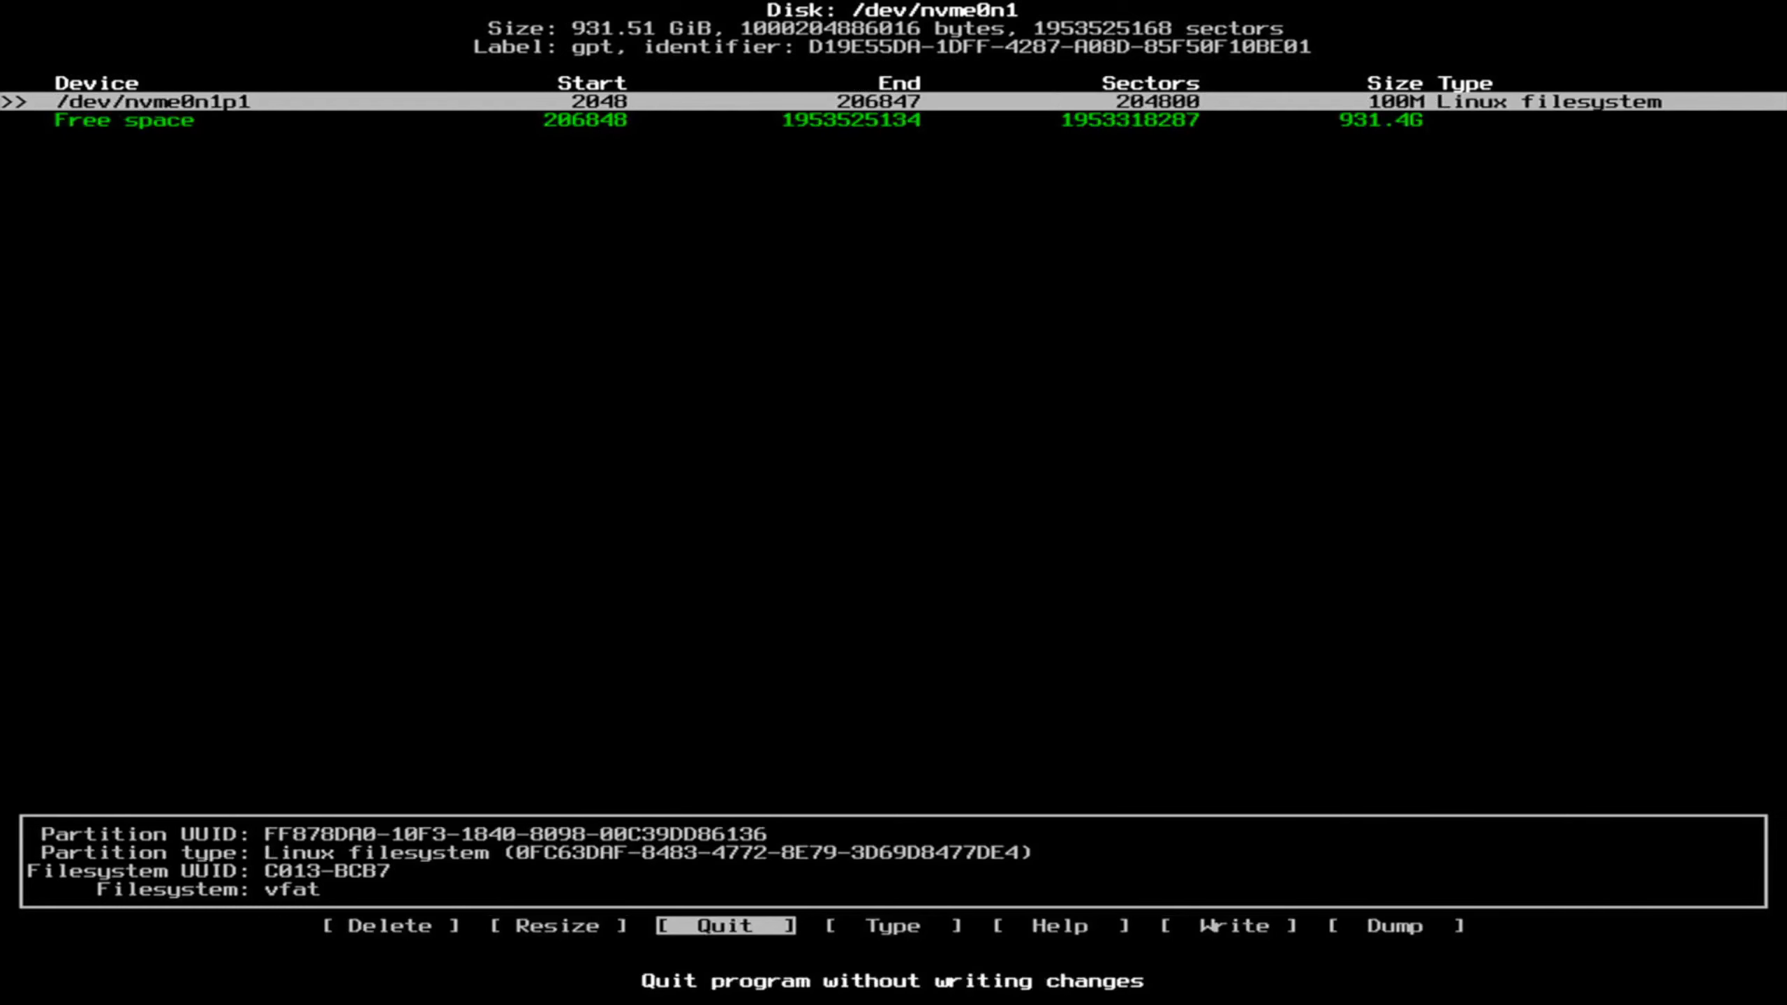
key(Right)
key(Return)
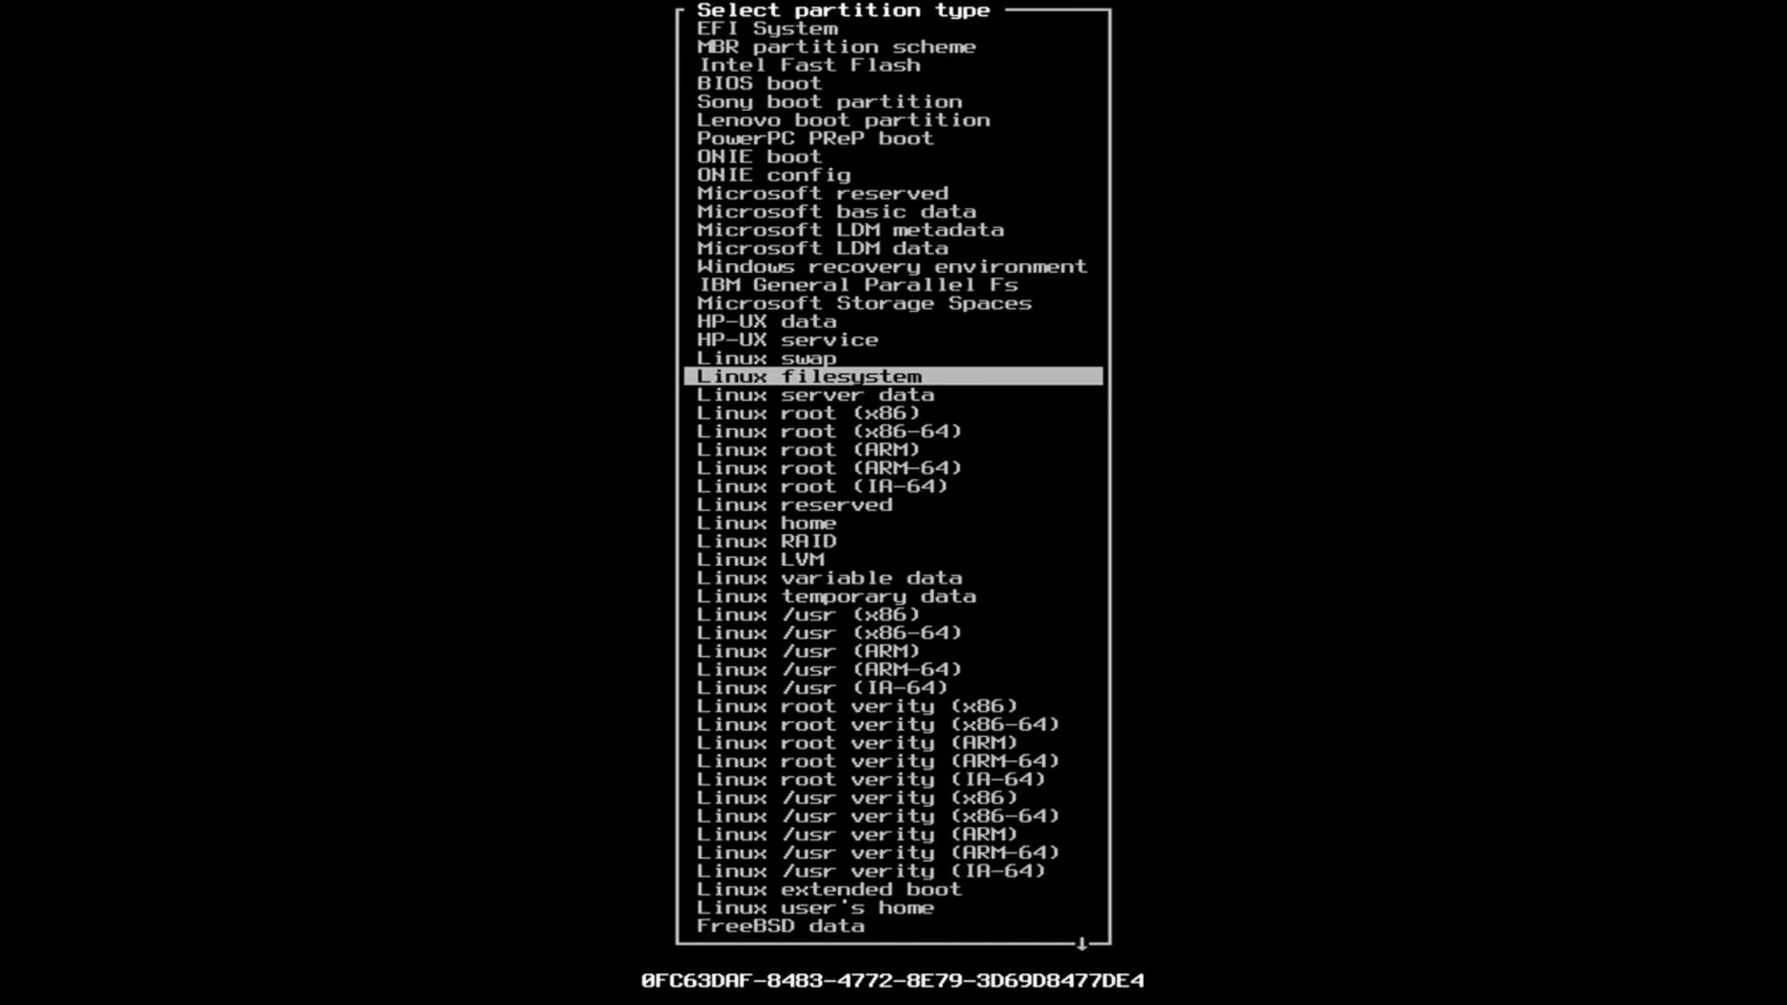
key(Up)
key(Up)
key(Up)
key(Up)
key(Up)
key(Up)
key(Up)
key(Up)
key(Up)
key(Up)
key(Up)
key(Up)
key(Up)
key(Up)
key(Up)
key(Up)
key(Up)
key(Up)
key(Up)
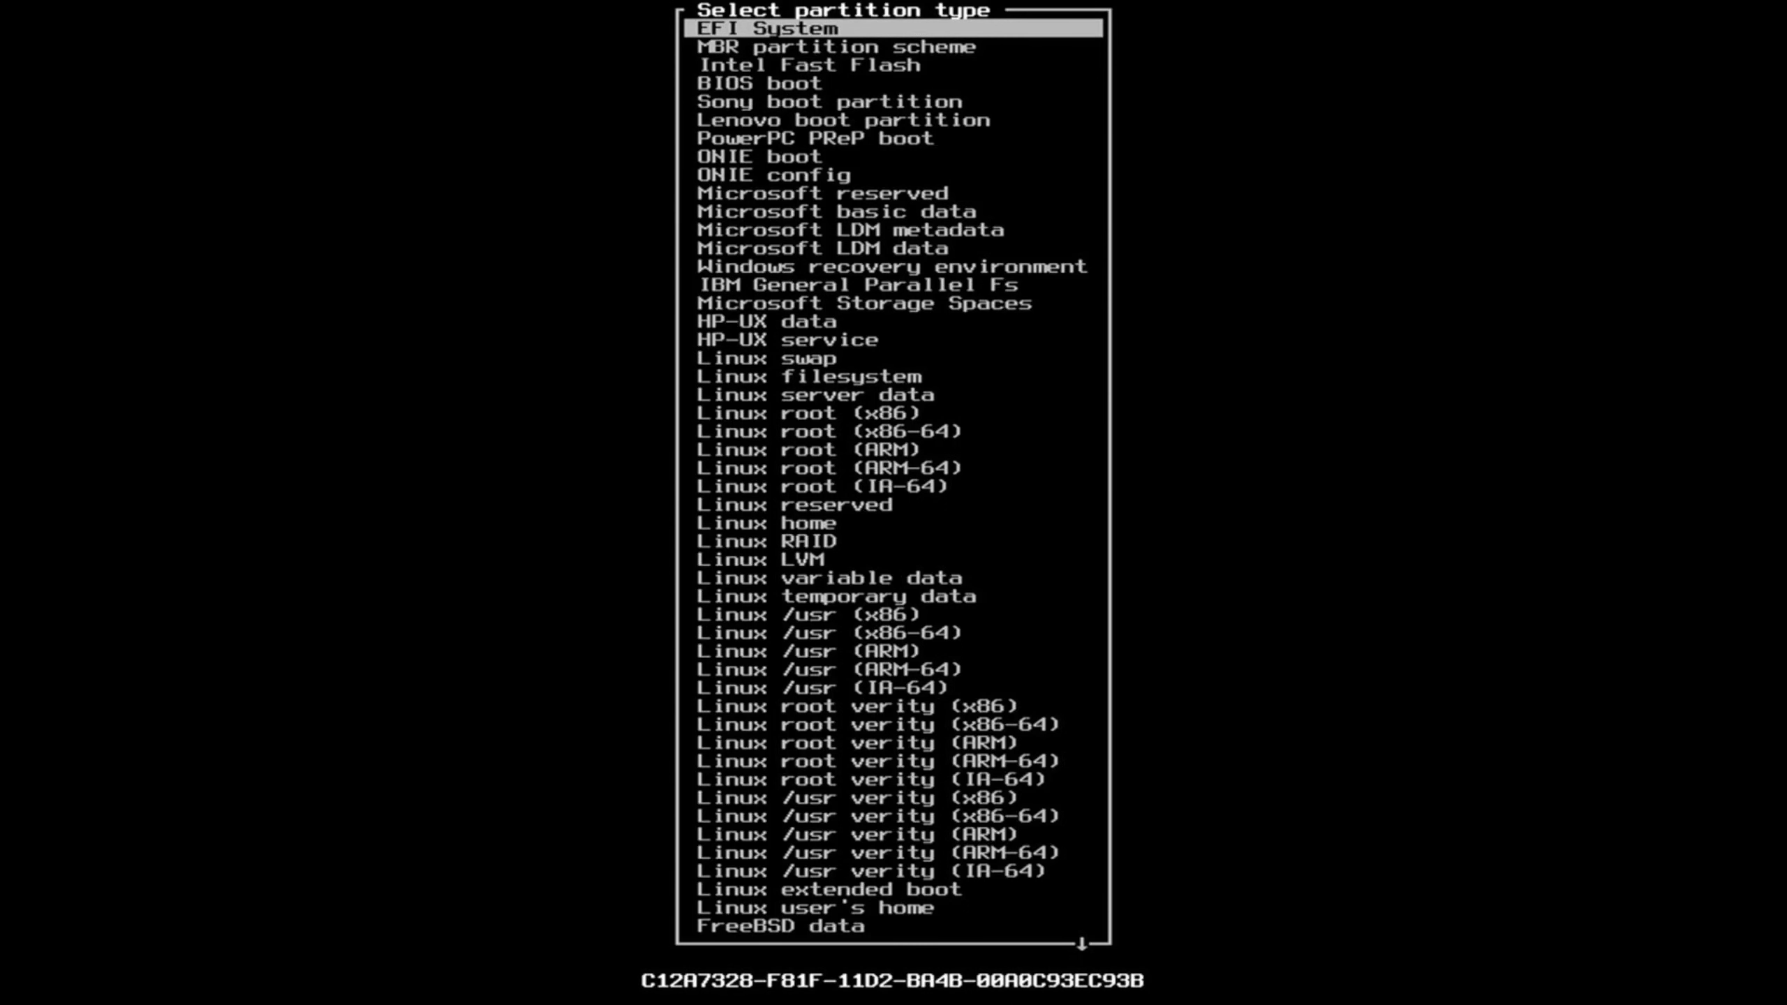
key(Return)
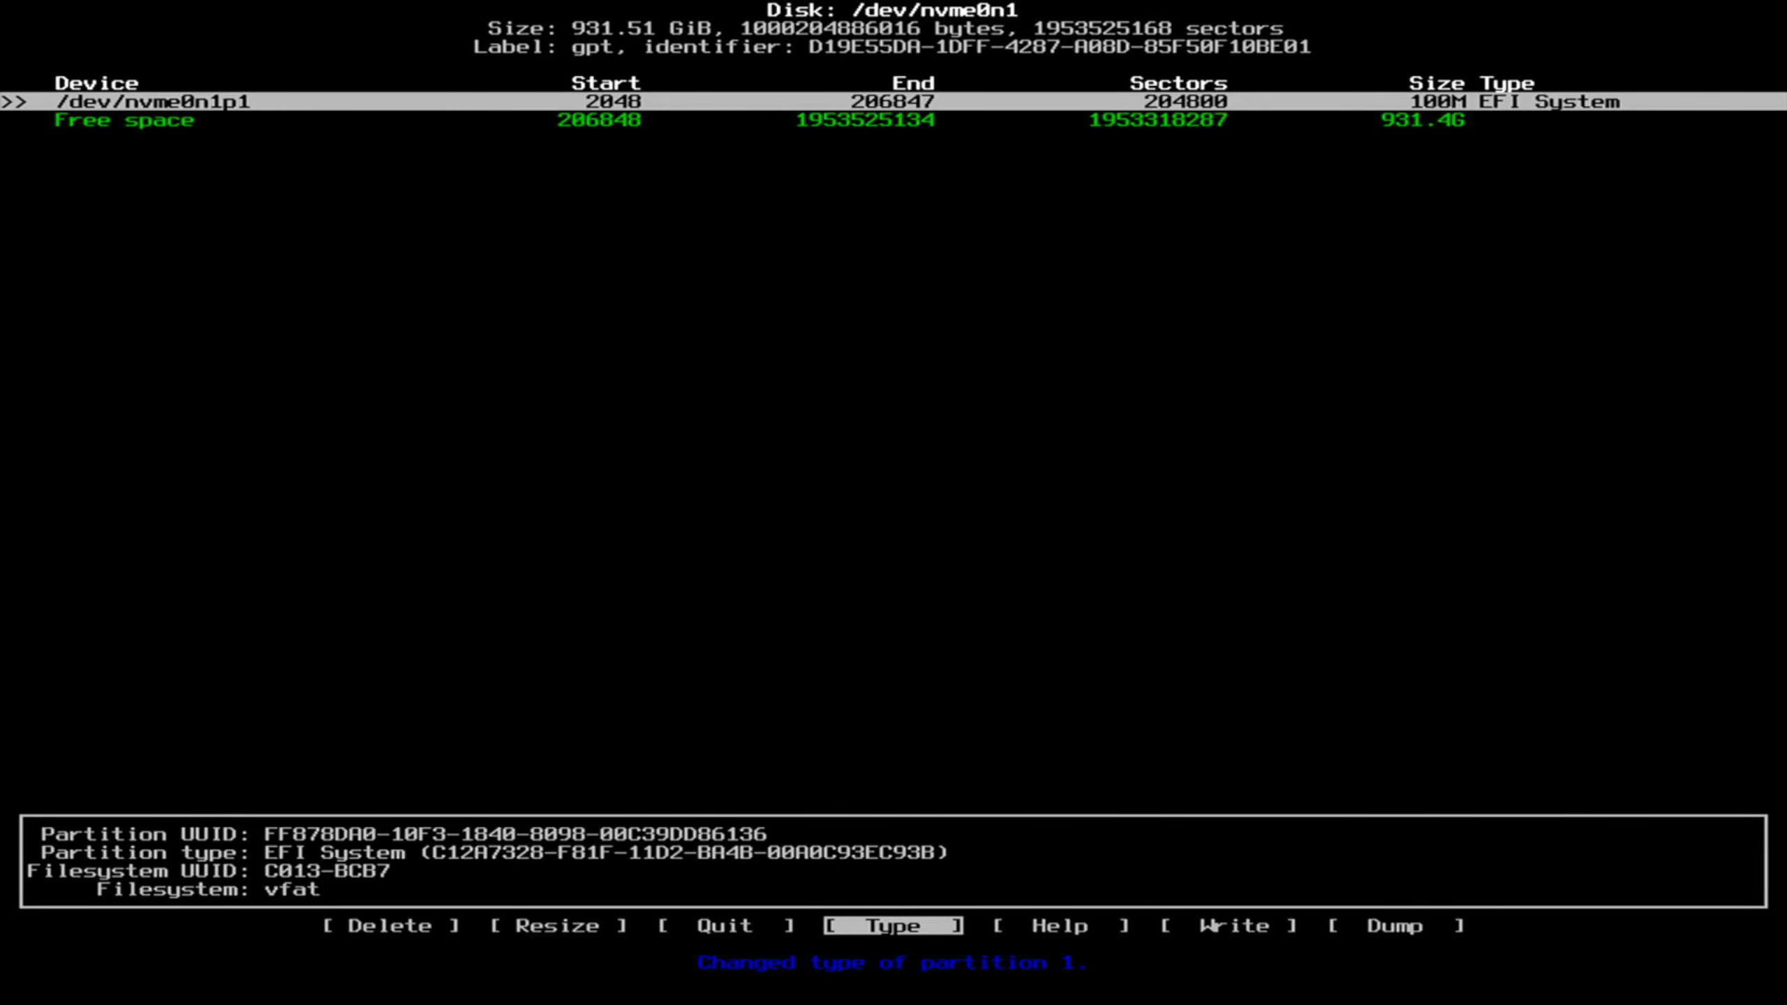
key(Down)
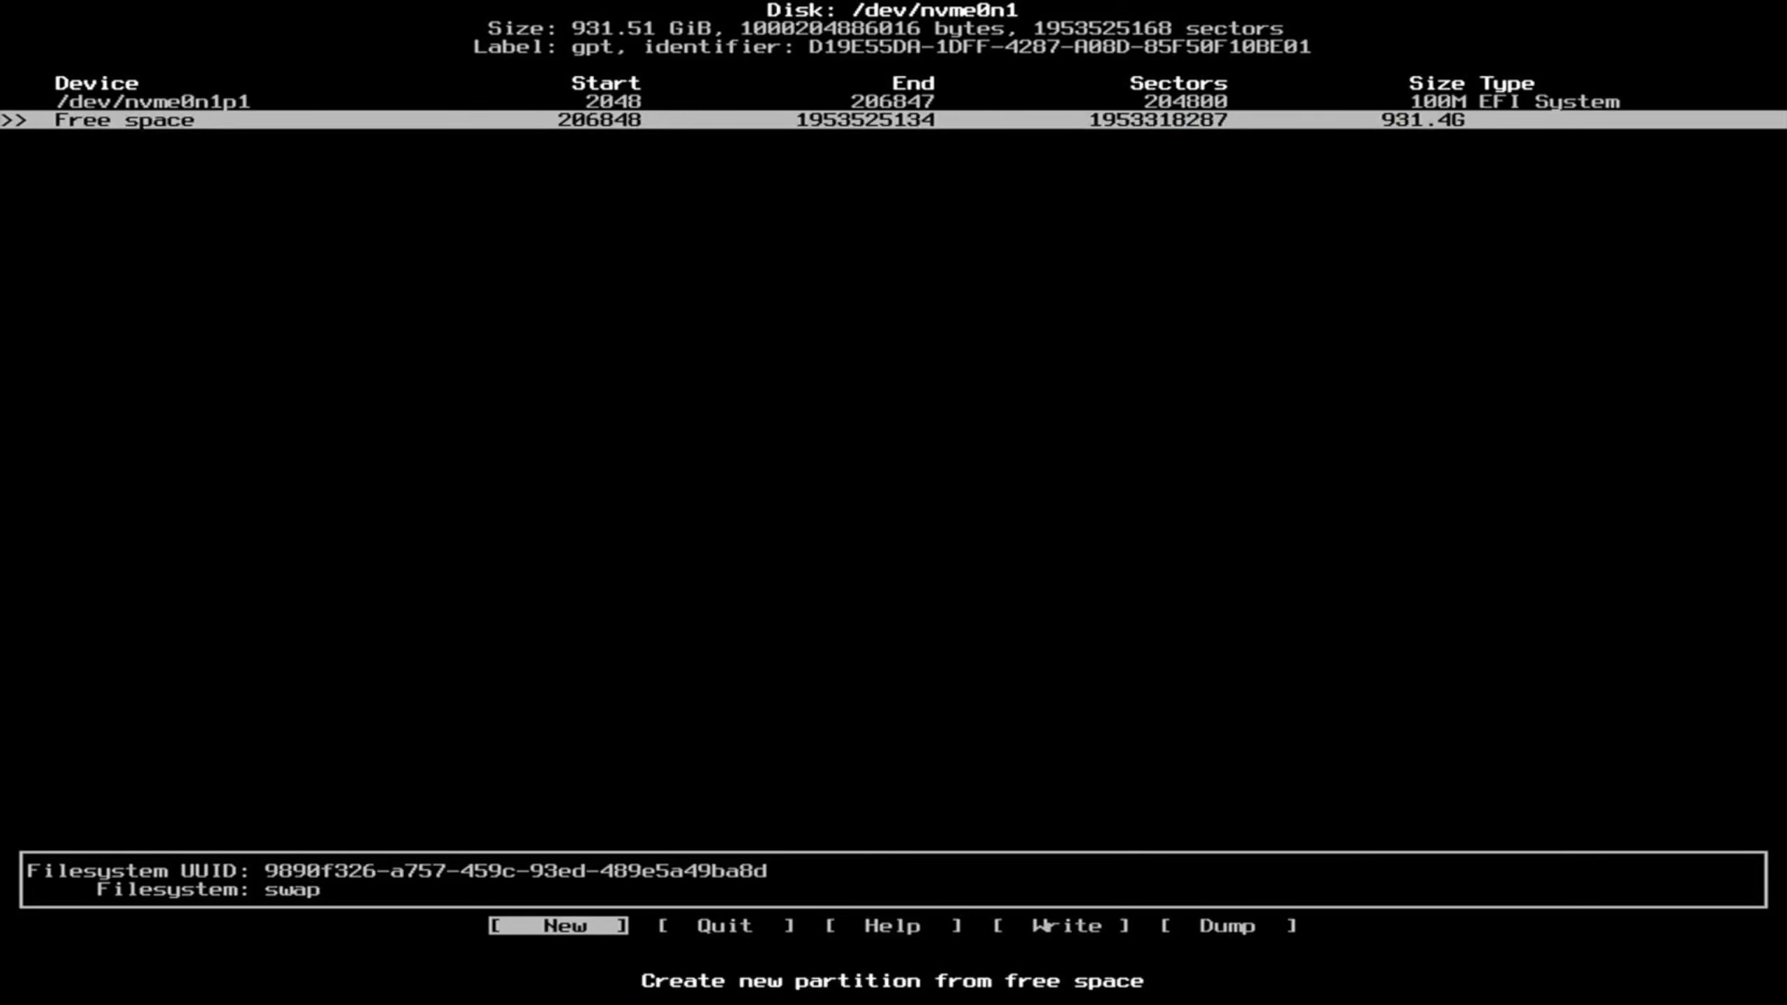
Create an 8G second partition in the free space after the EFI partition.
key(Up)
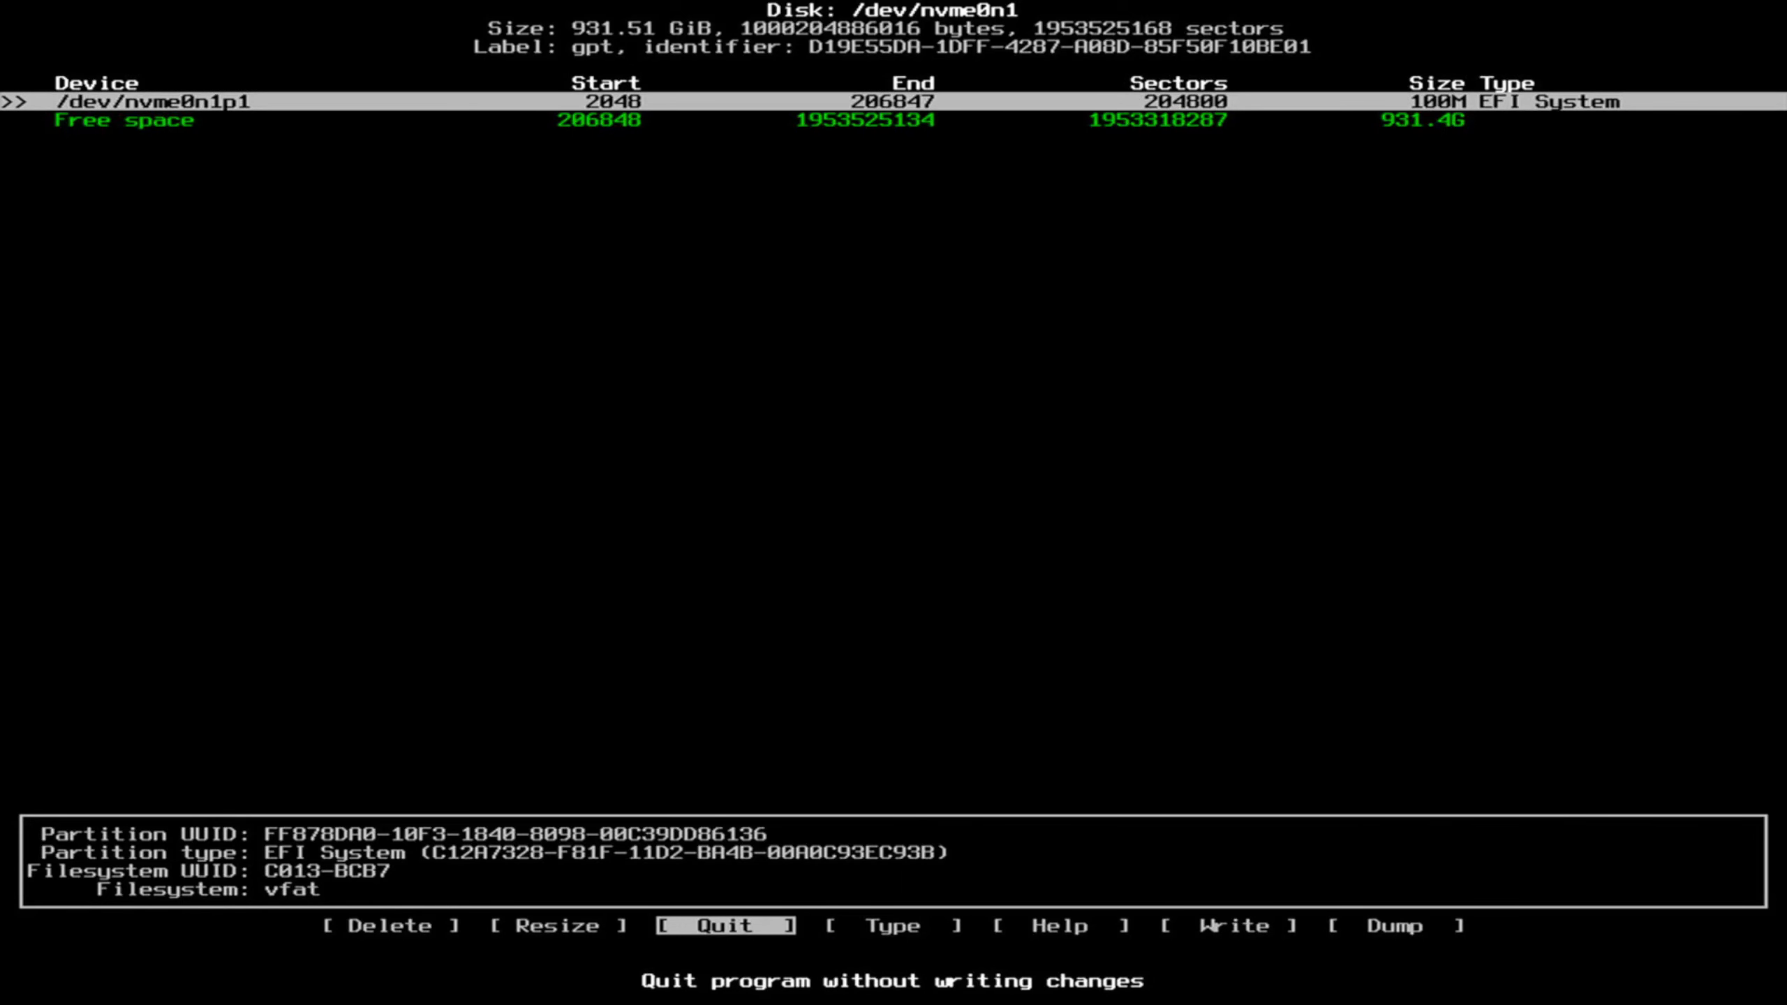
key(Down)
key(Return)
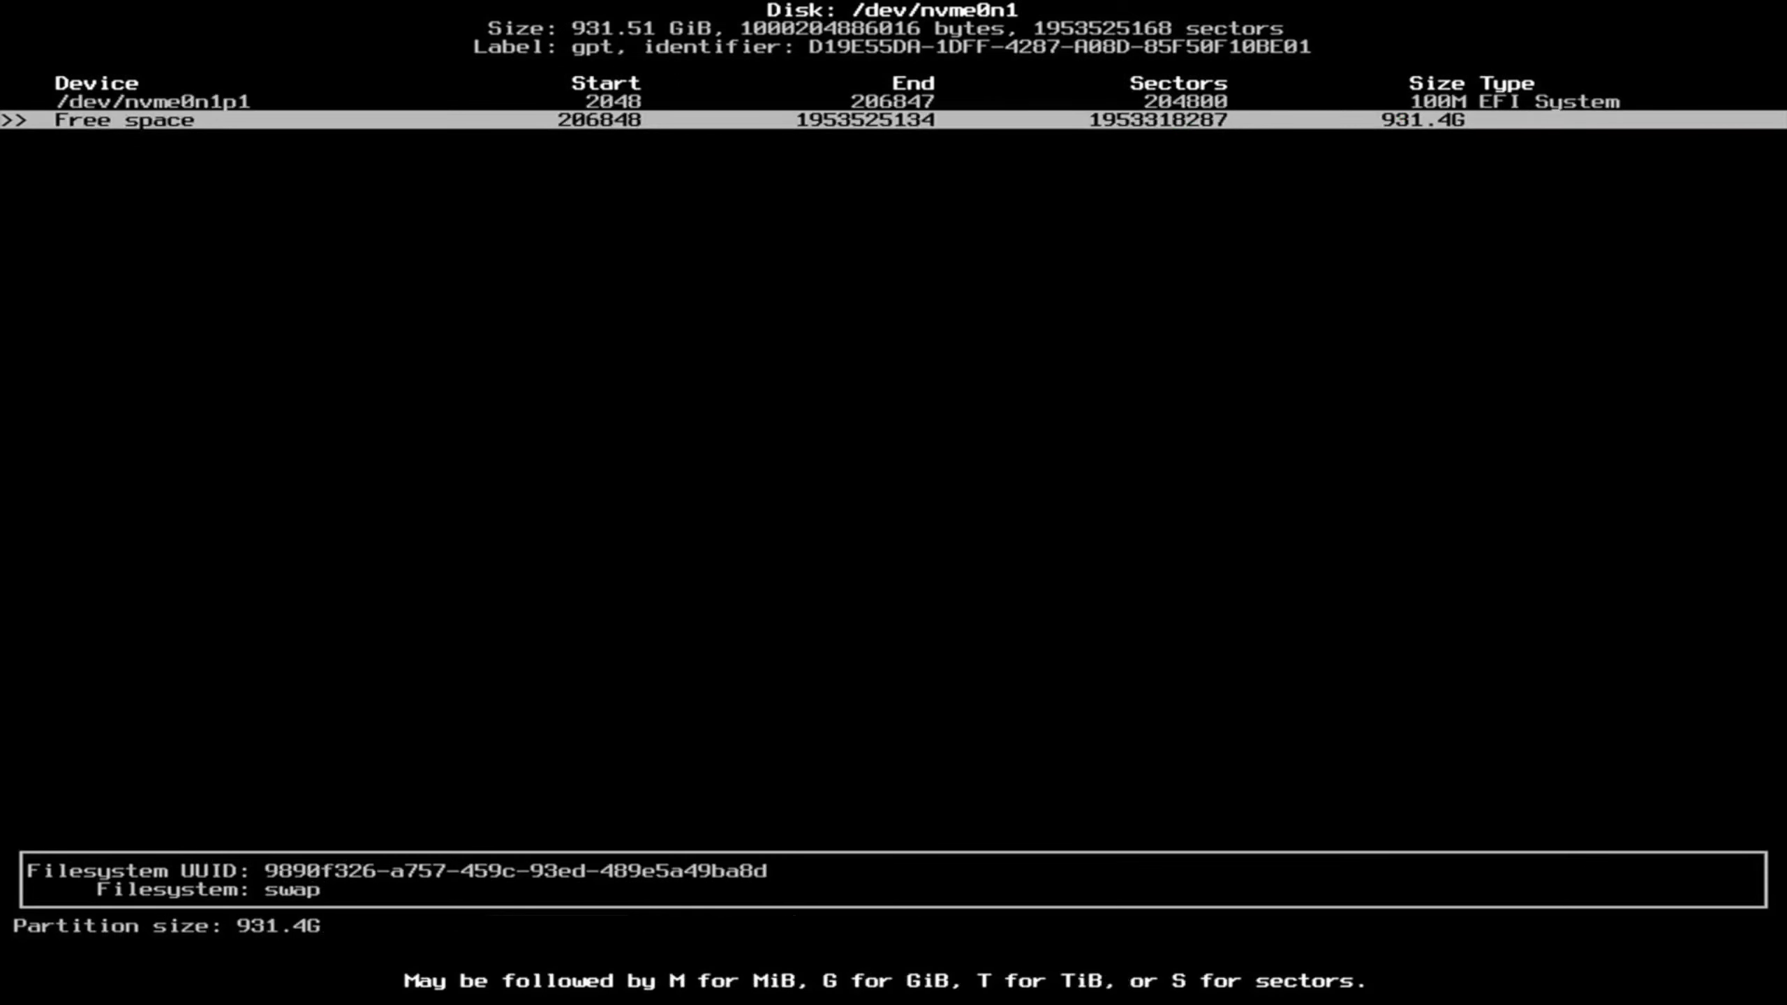
key(BackSpace)
key(BackSpace)
key(BackSpace)
key(BackSpace)
key(BackSpace)
key(BackSpace)
text(8G)
key(Return)
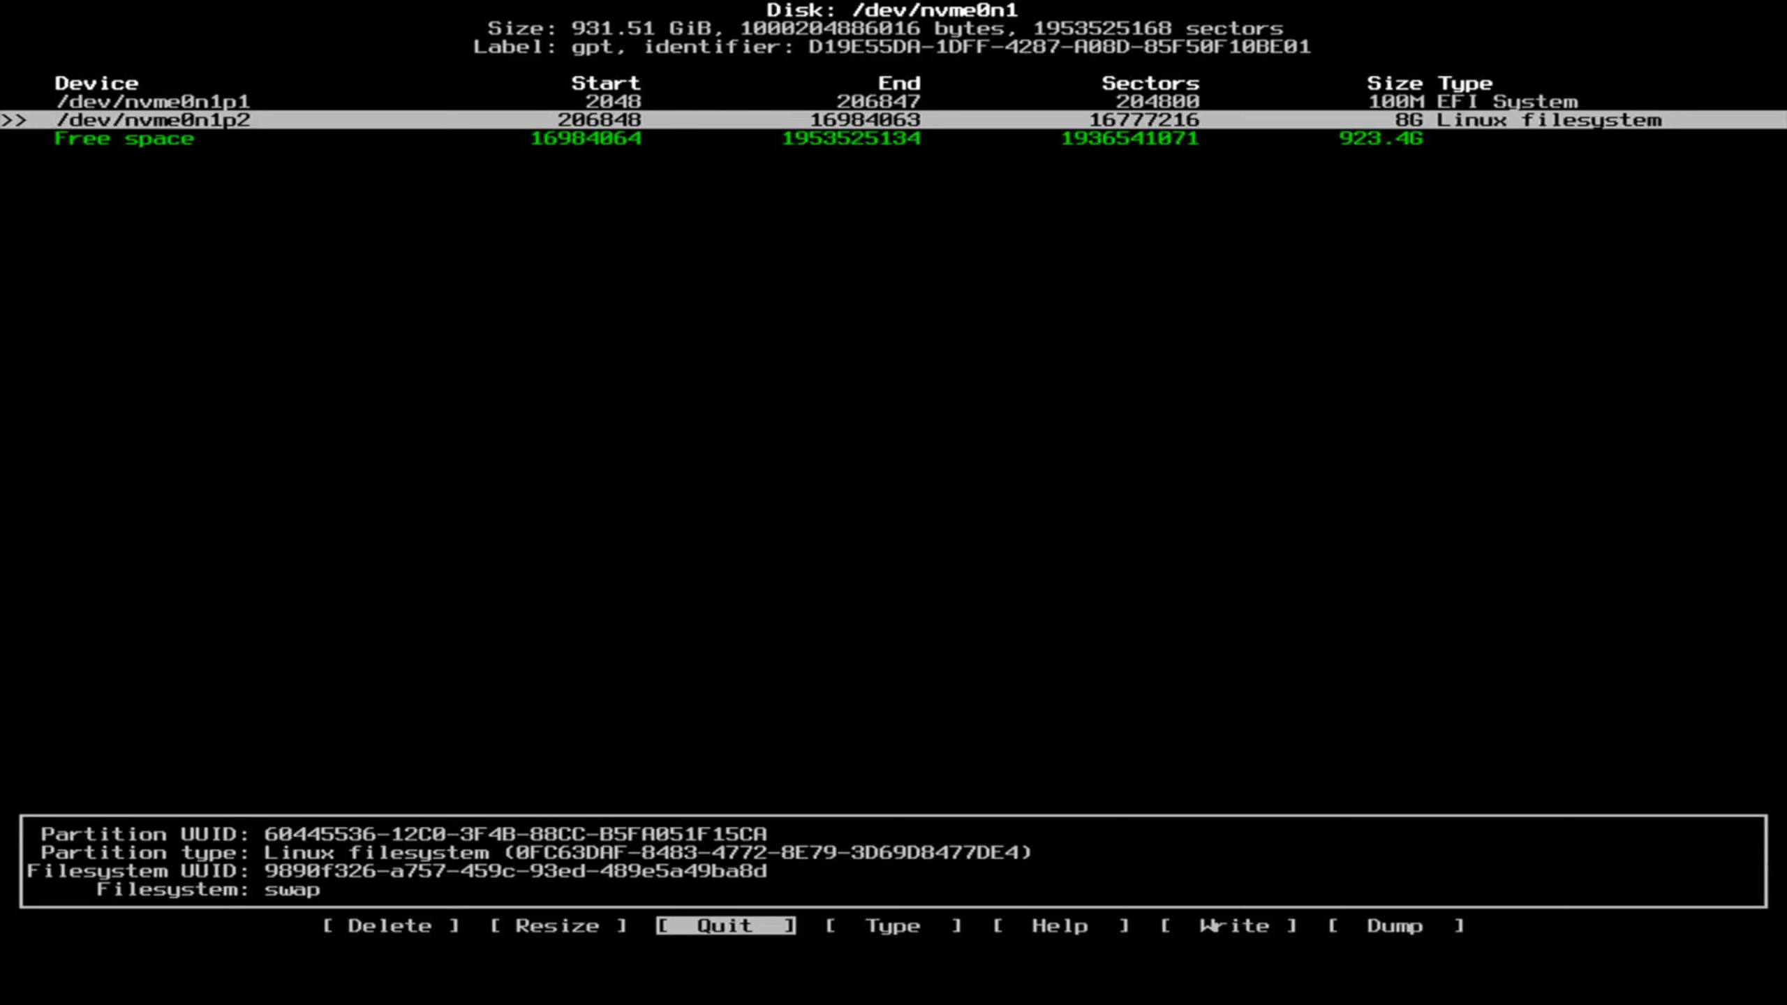
Change partition nvme0n1p2's type to Linux swap.
key(Up)
key(Down)
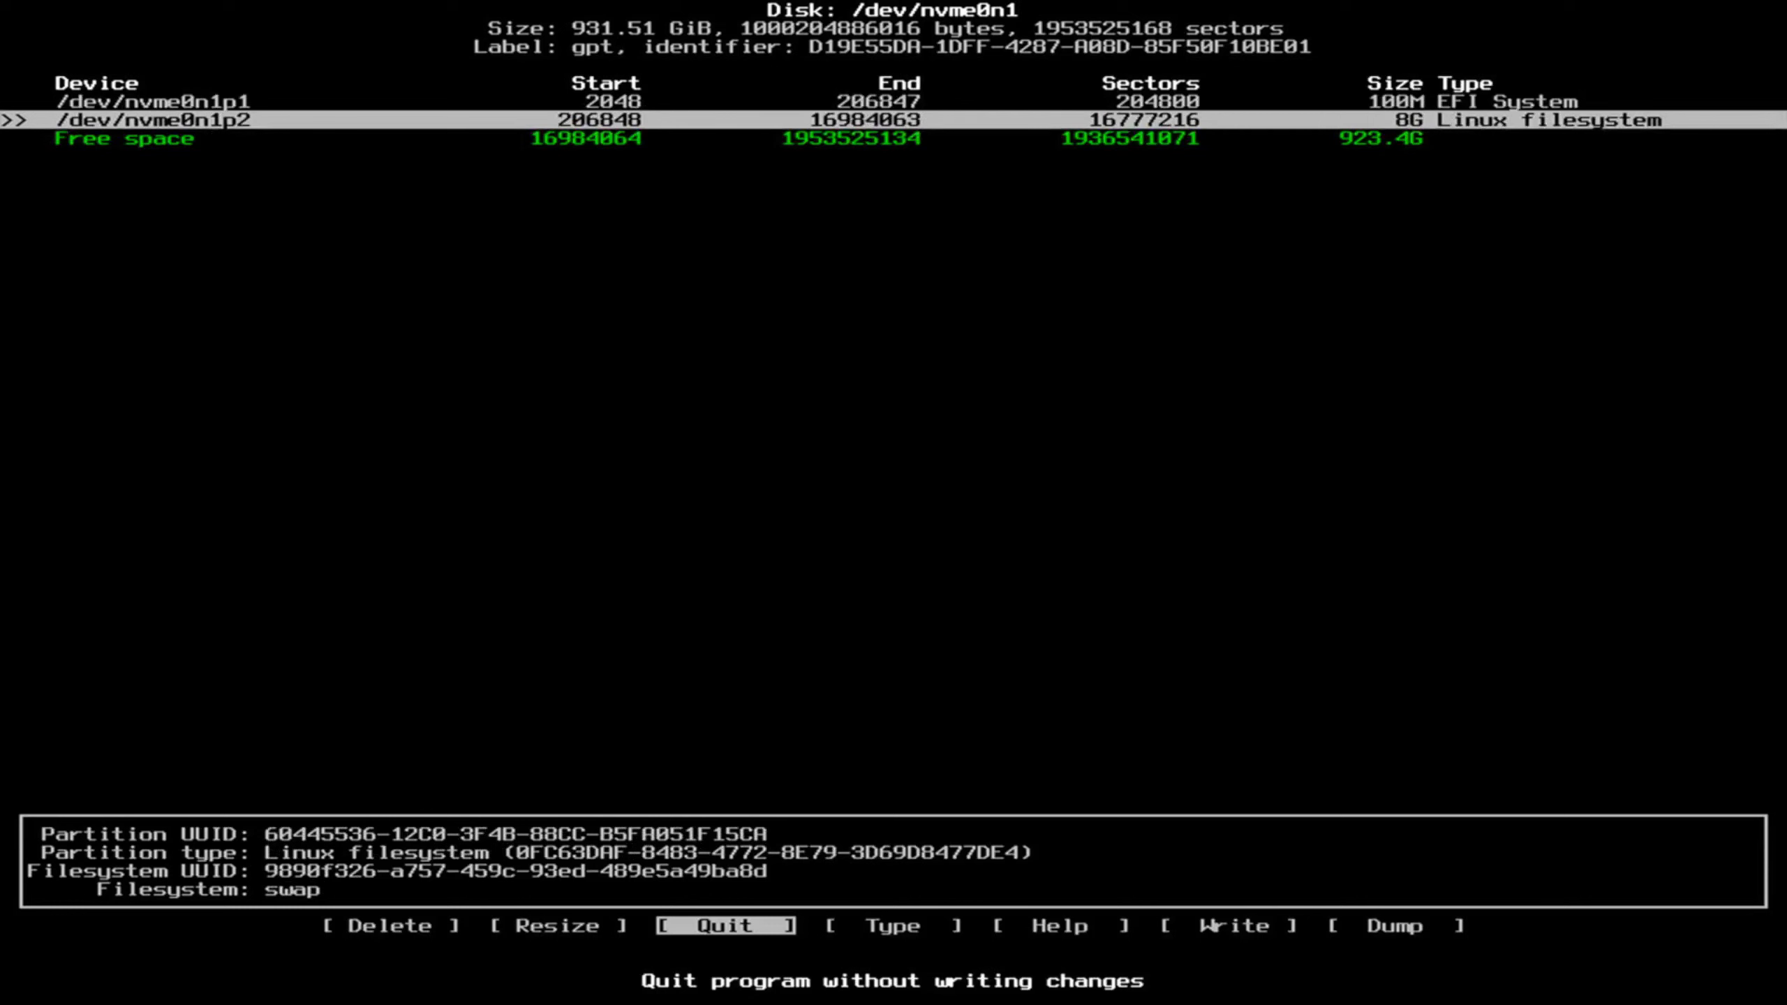
key(Right)
key(Right)
key(Left)
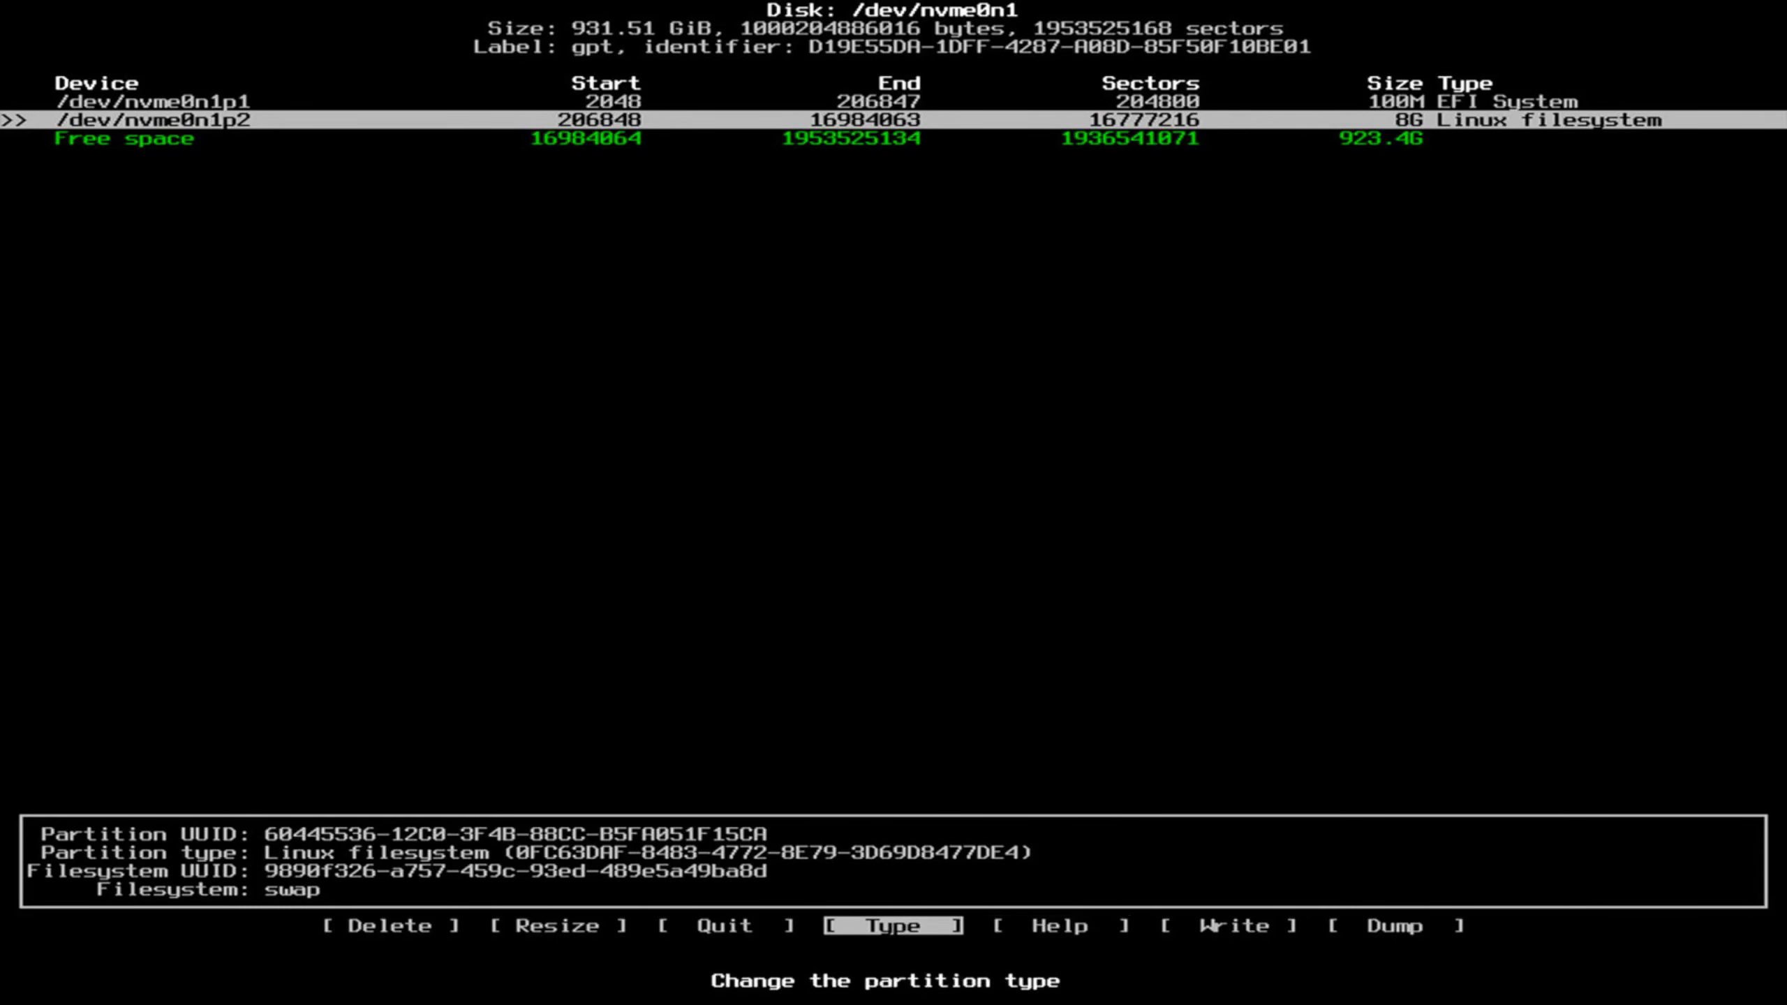
key(Return)
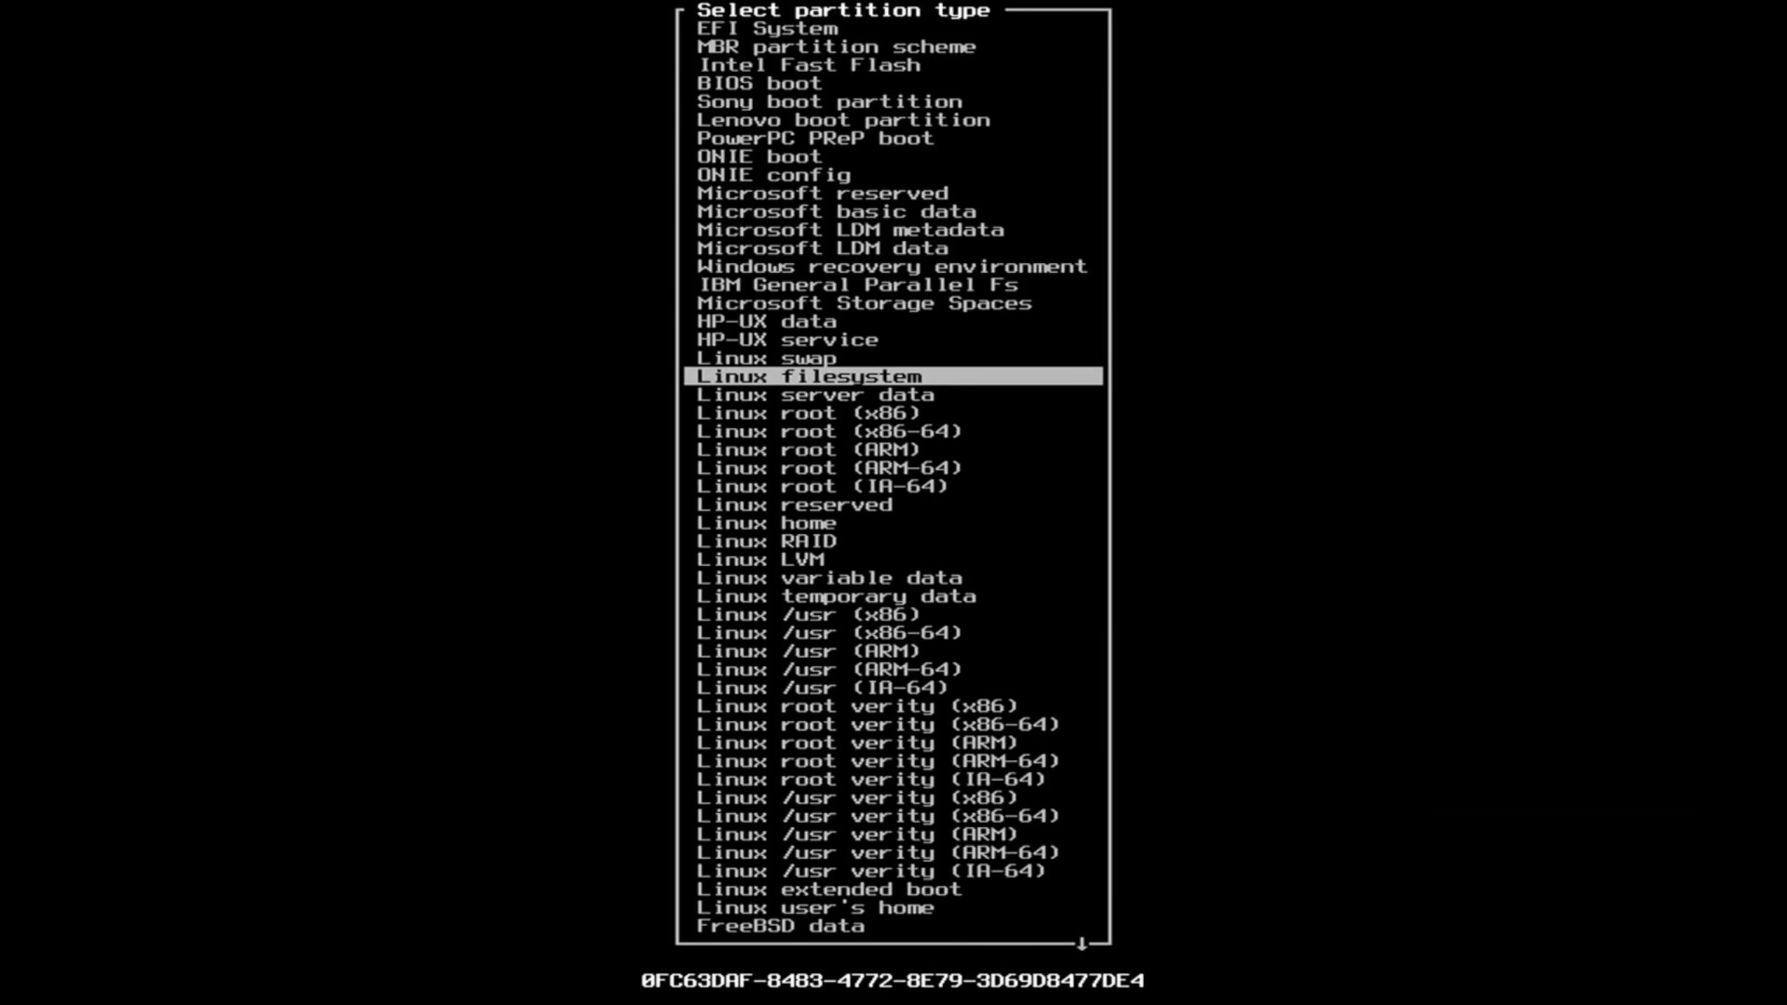
key(Up)
key(Return)
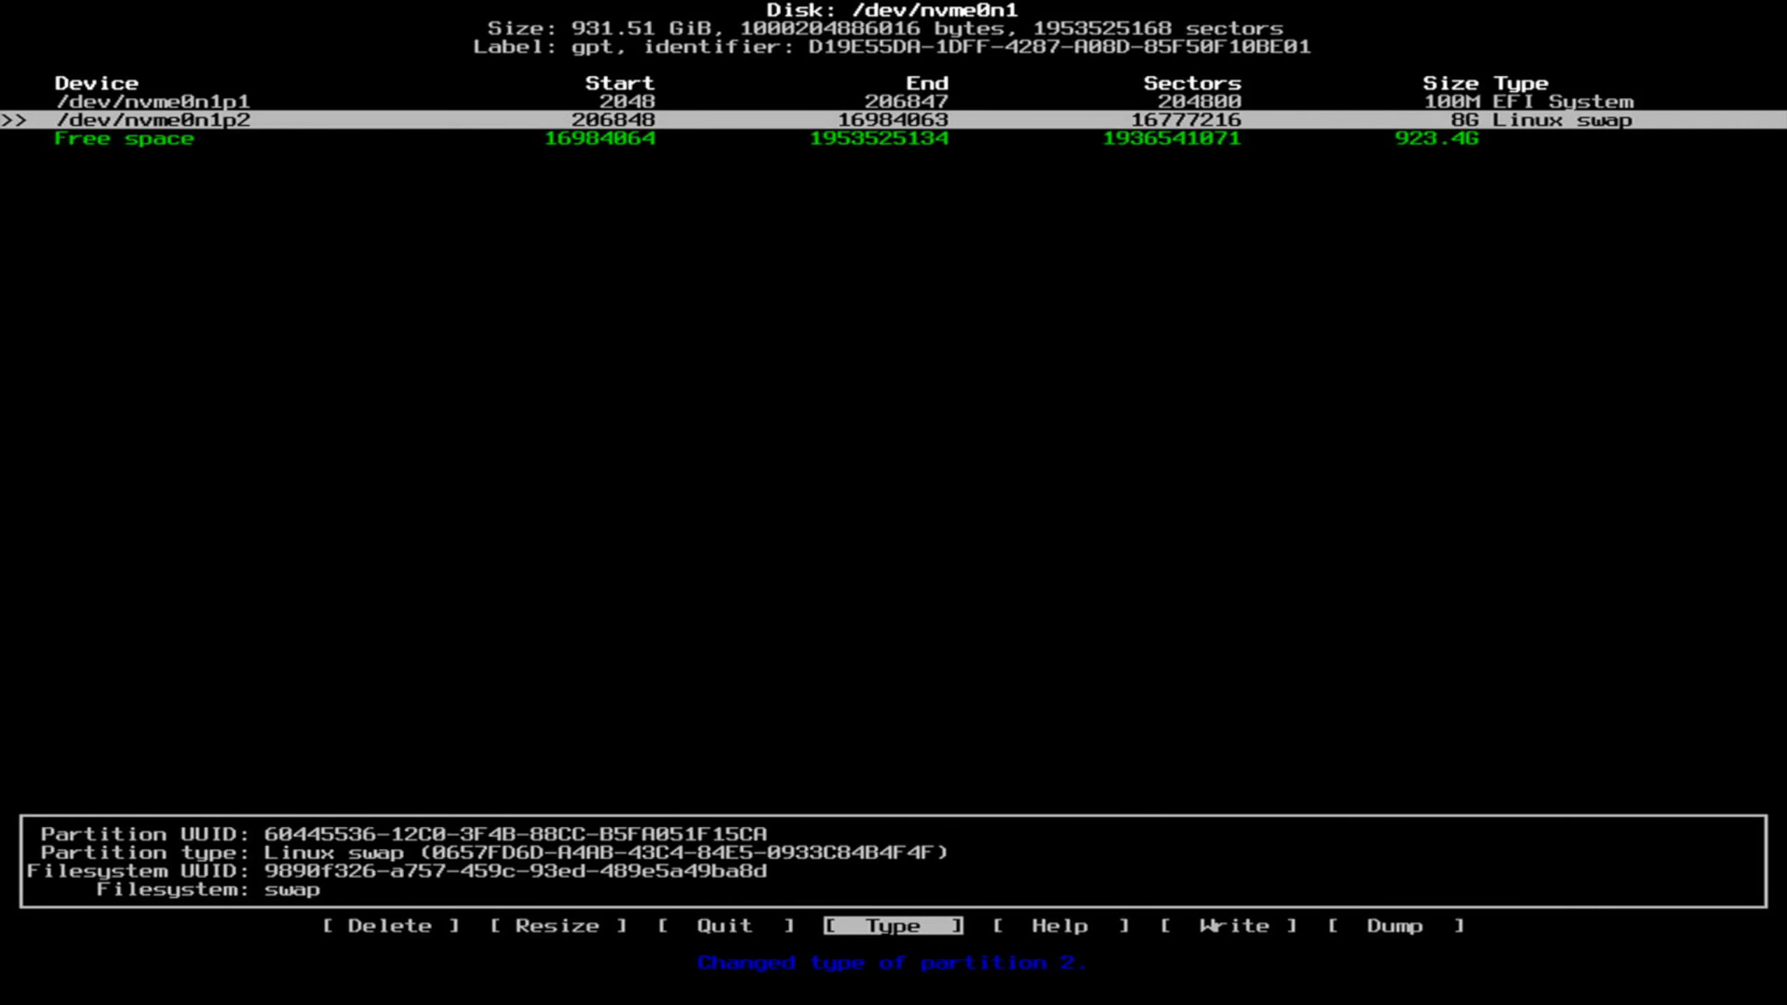
key(Down)
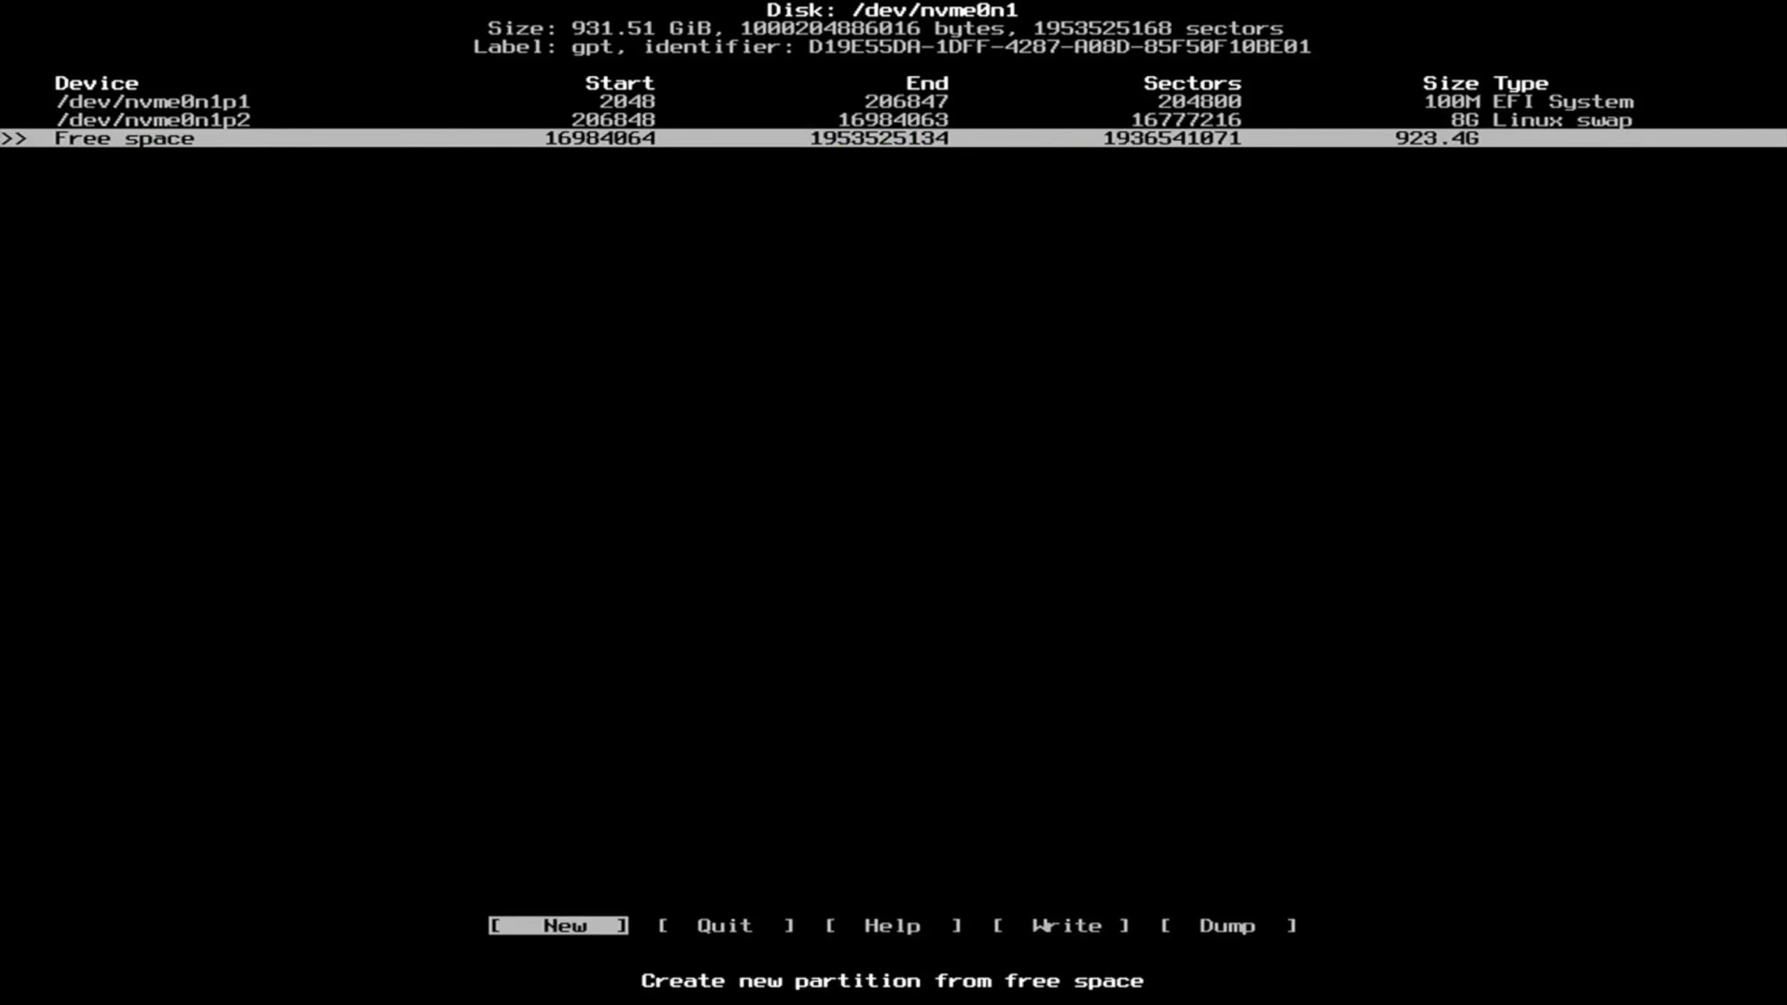
Create a third partition using all remaining 923.4G, keeping the Linux filesystem type.
key(Return)
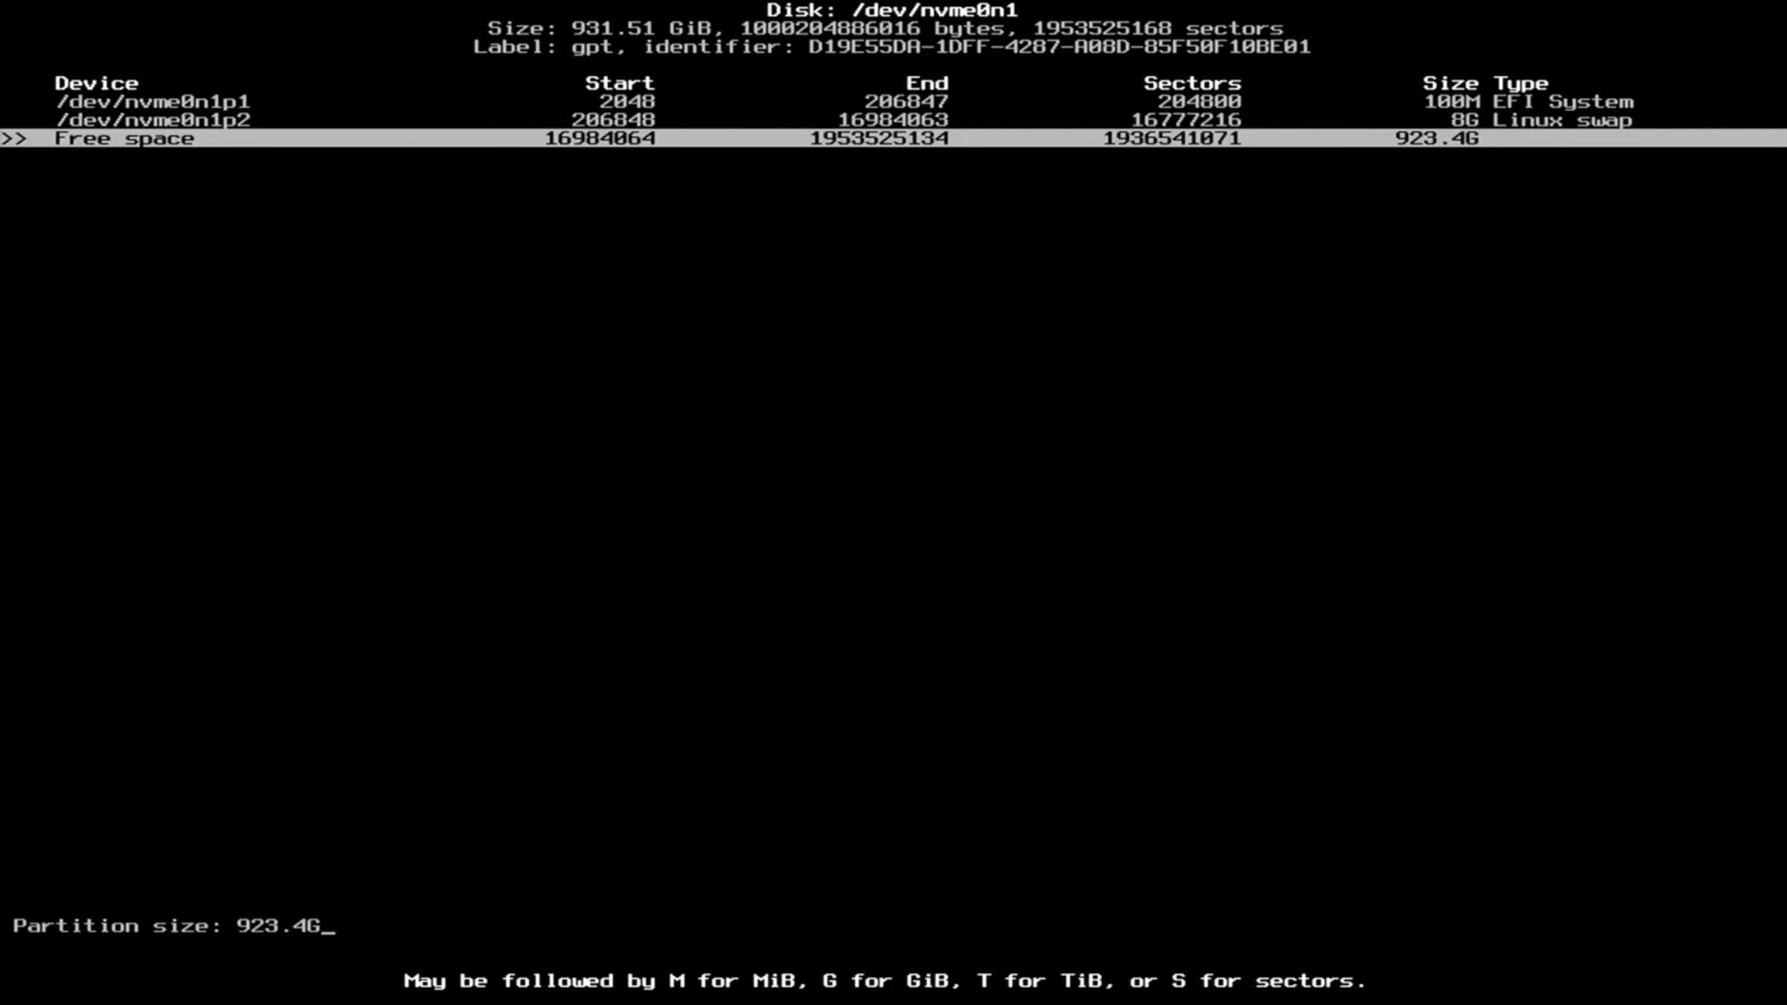
key(Return)
key(Right)
key(Return)
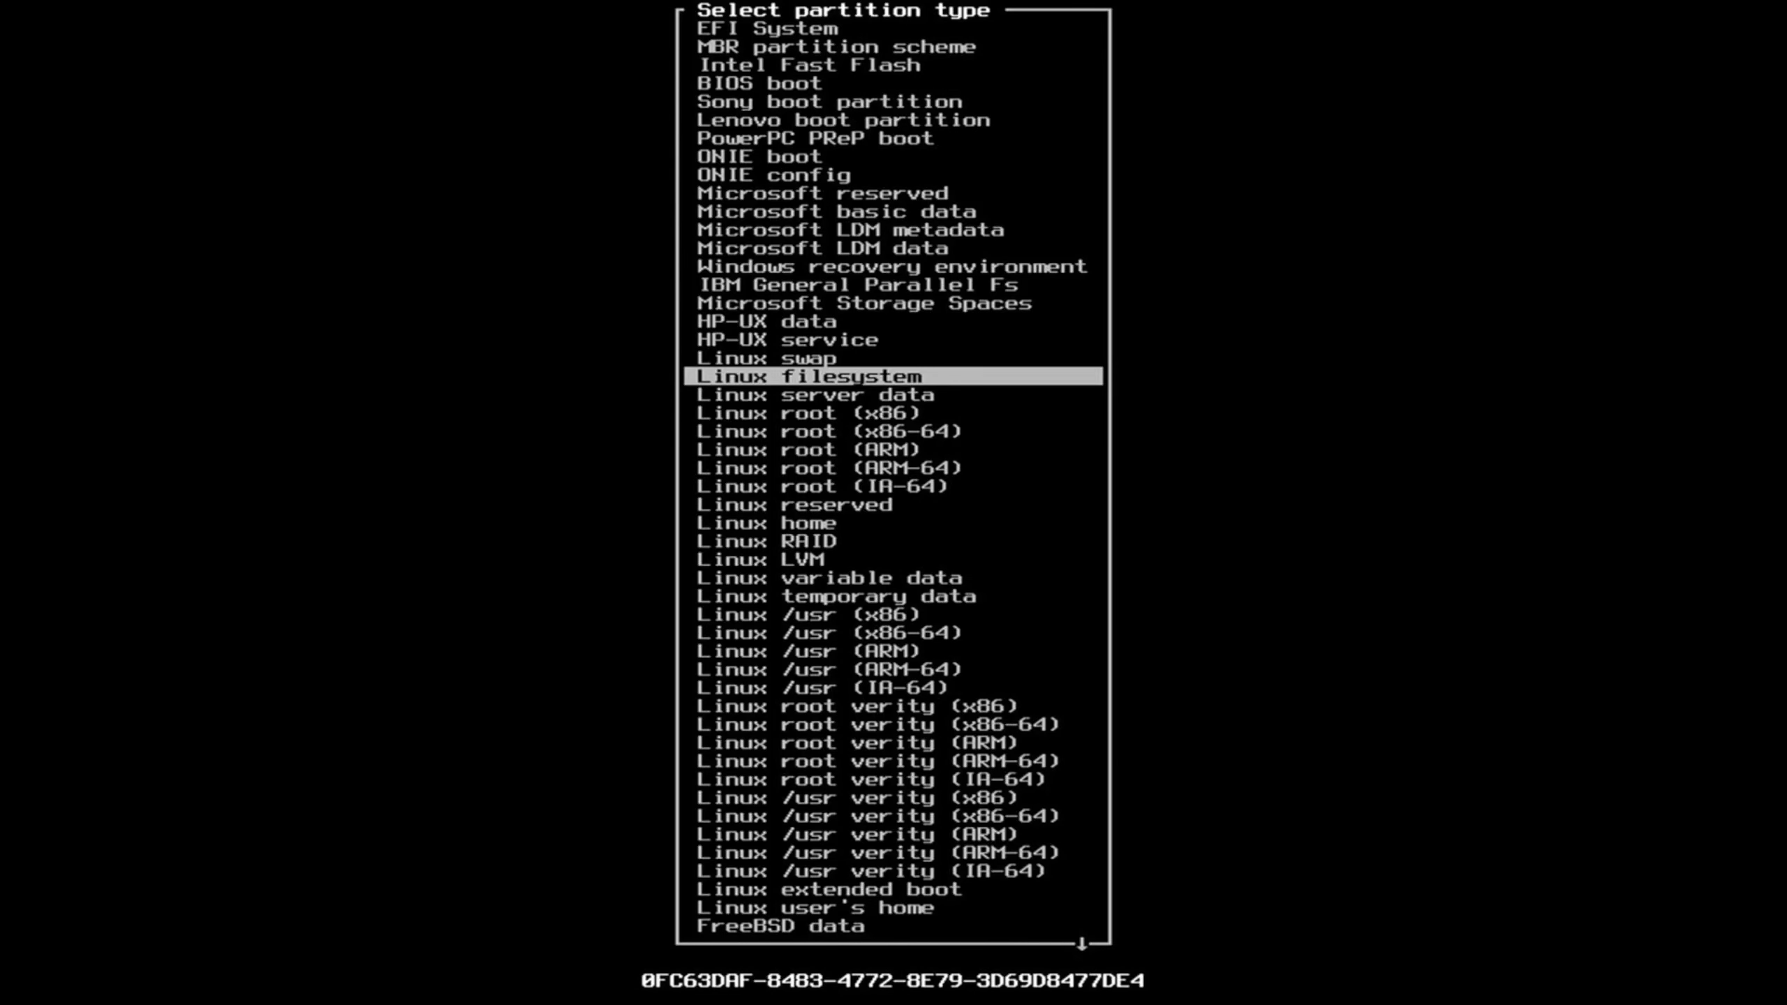
key(Return)
key(Up)
Review the three partitions, then choose Write to reach the write confirmation.
key(Up)
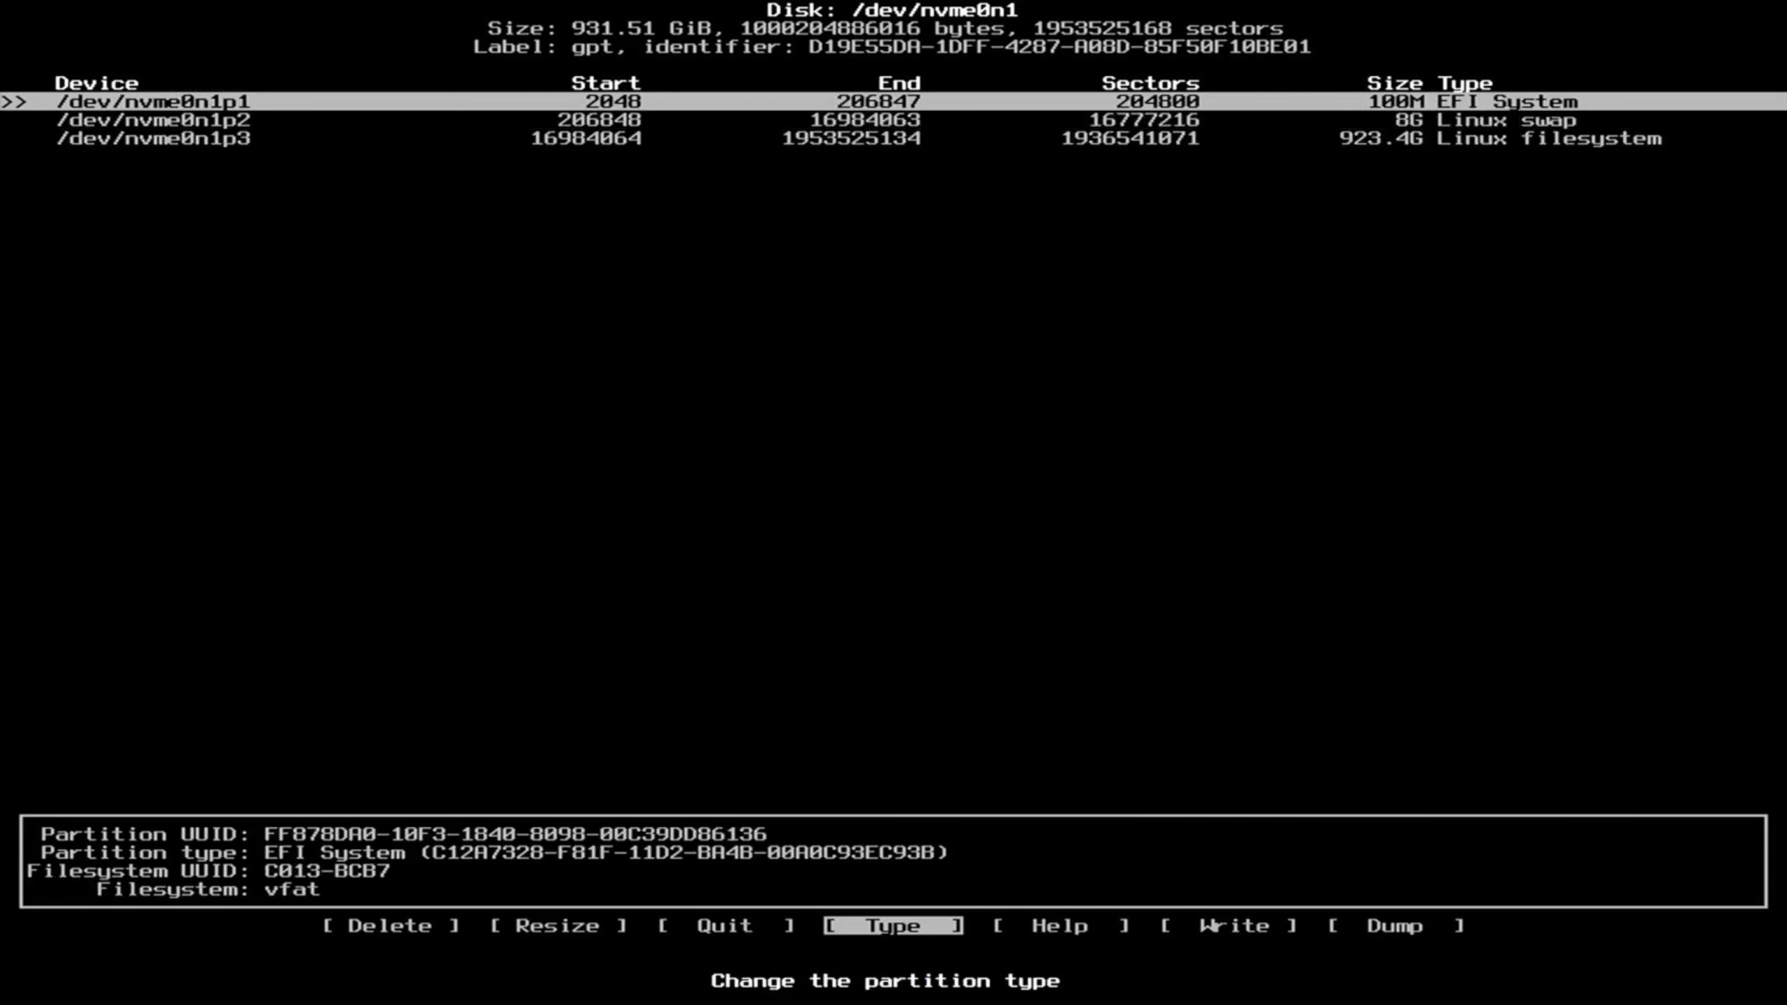
key(Down)
key(Down)
key(Up)
key(Up)
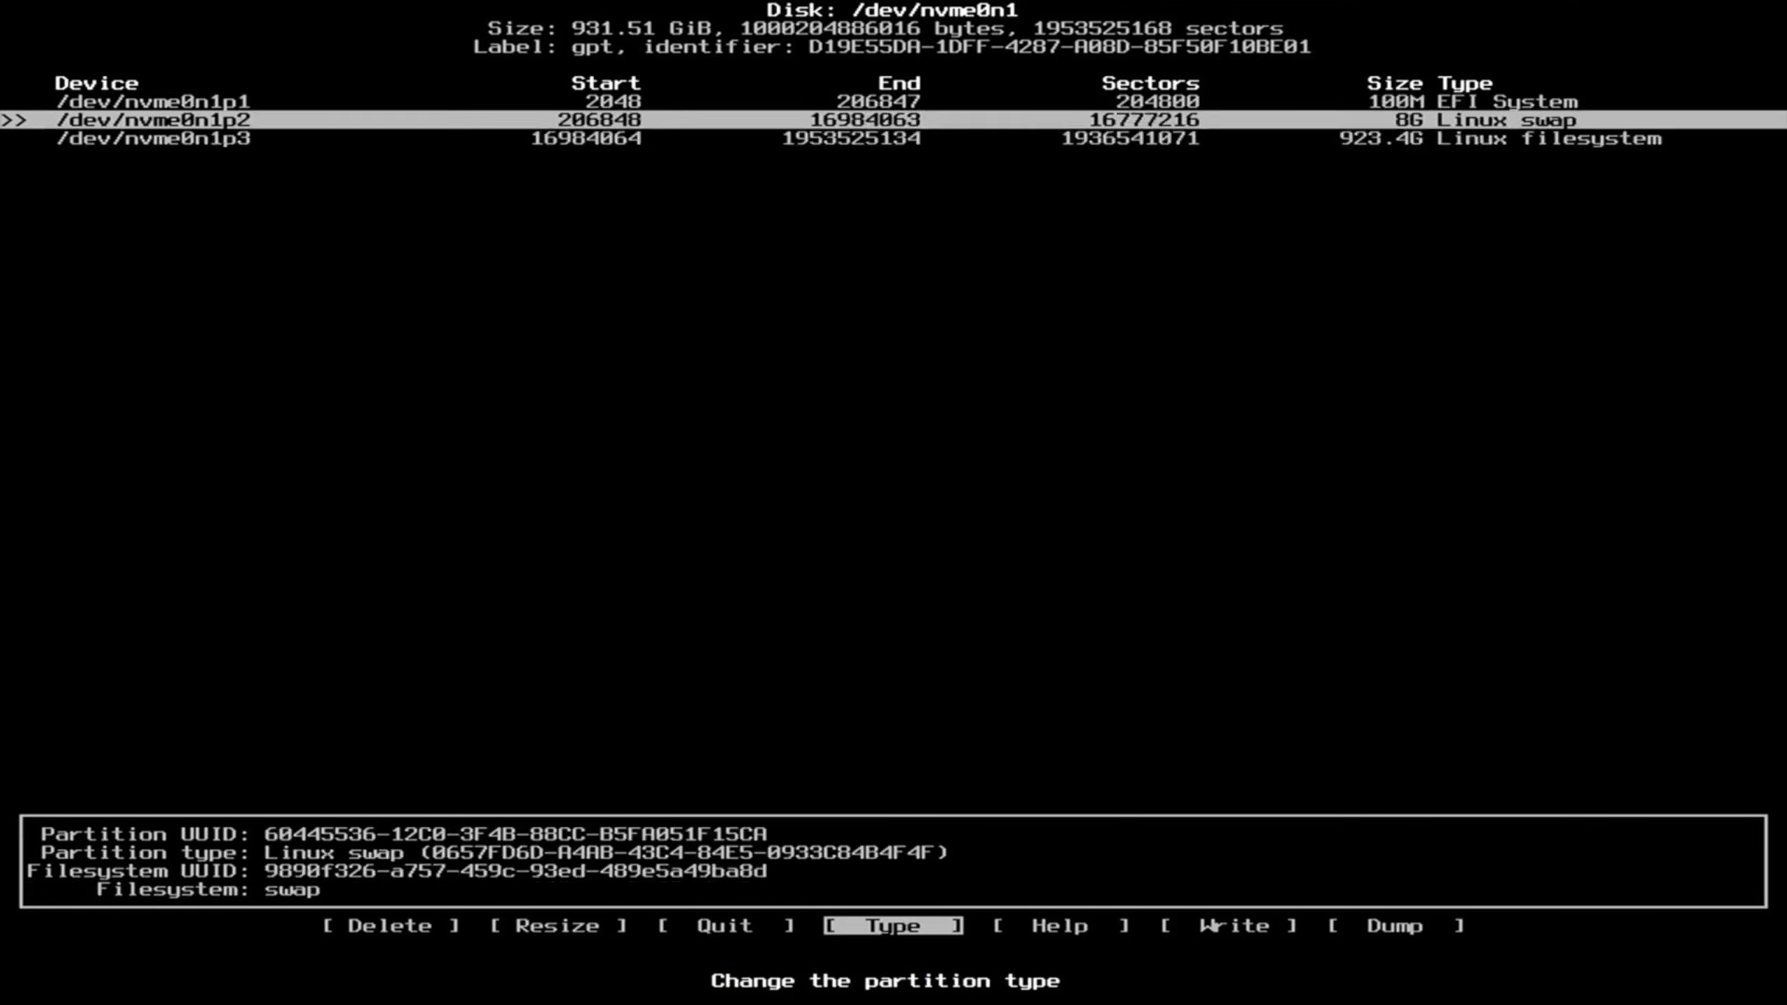
key(Down)
key(Down)
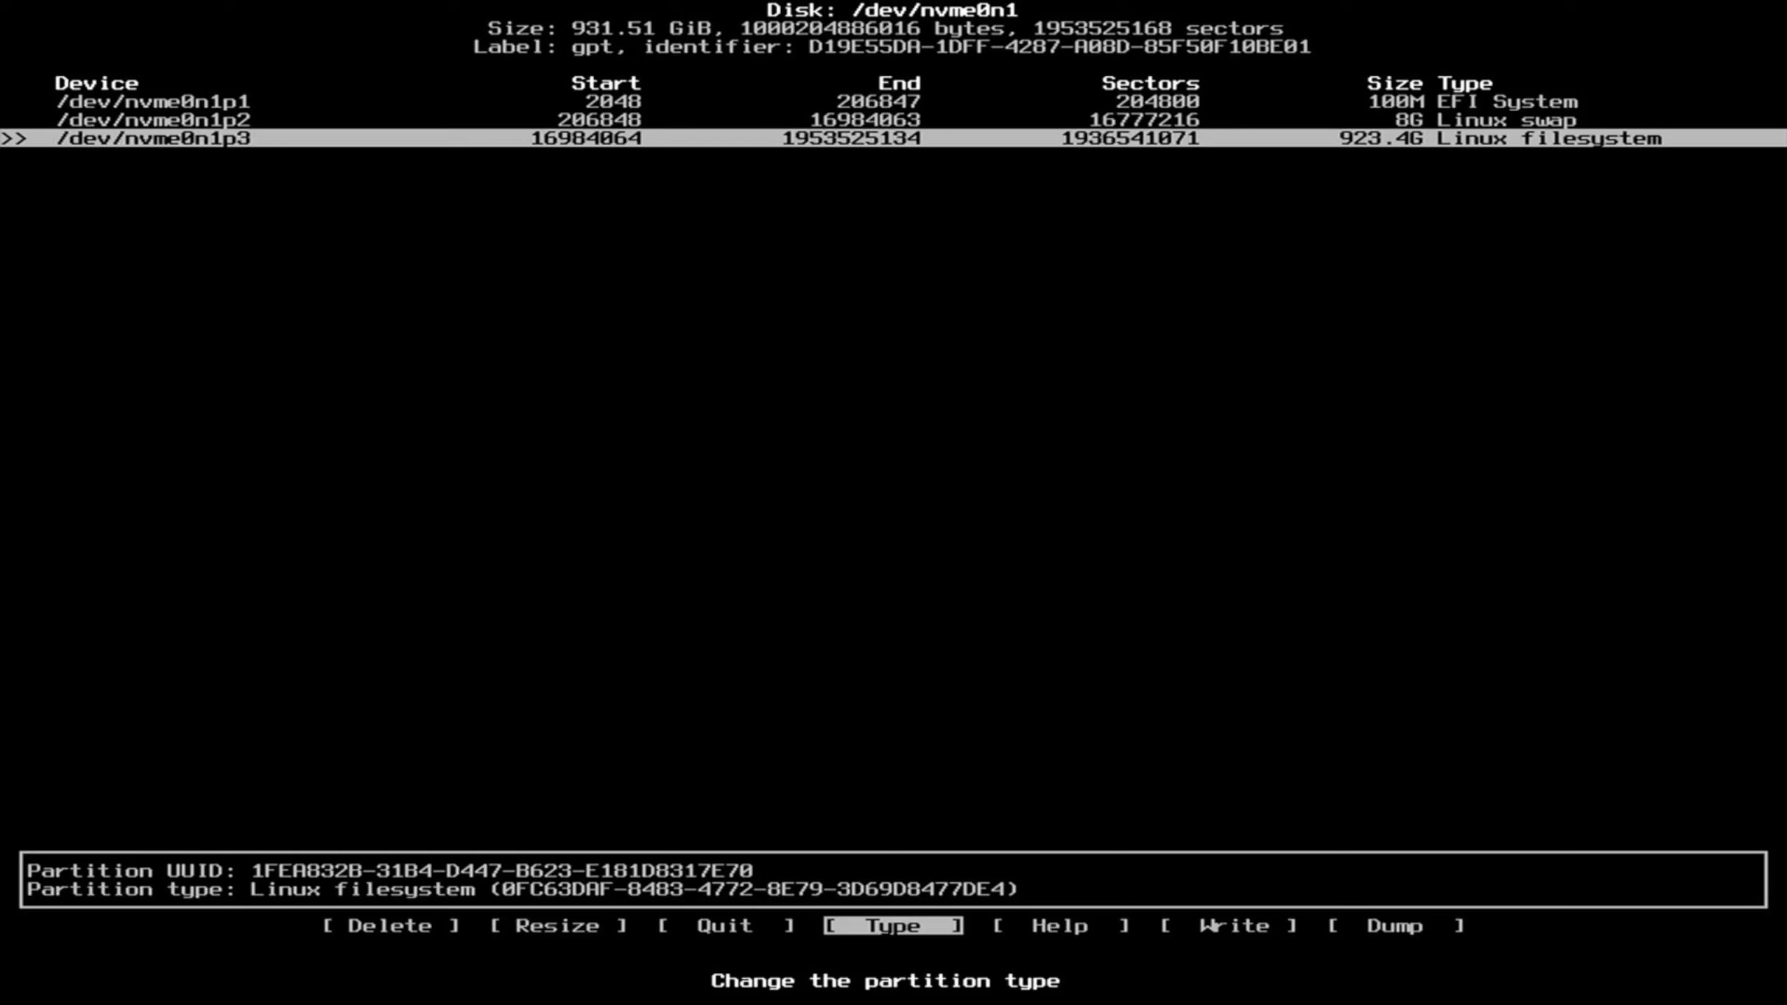
key(Return)
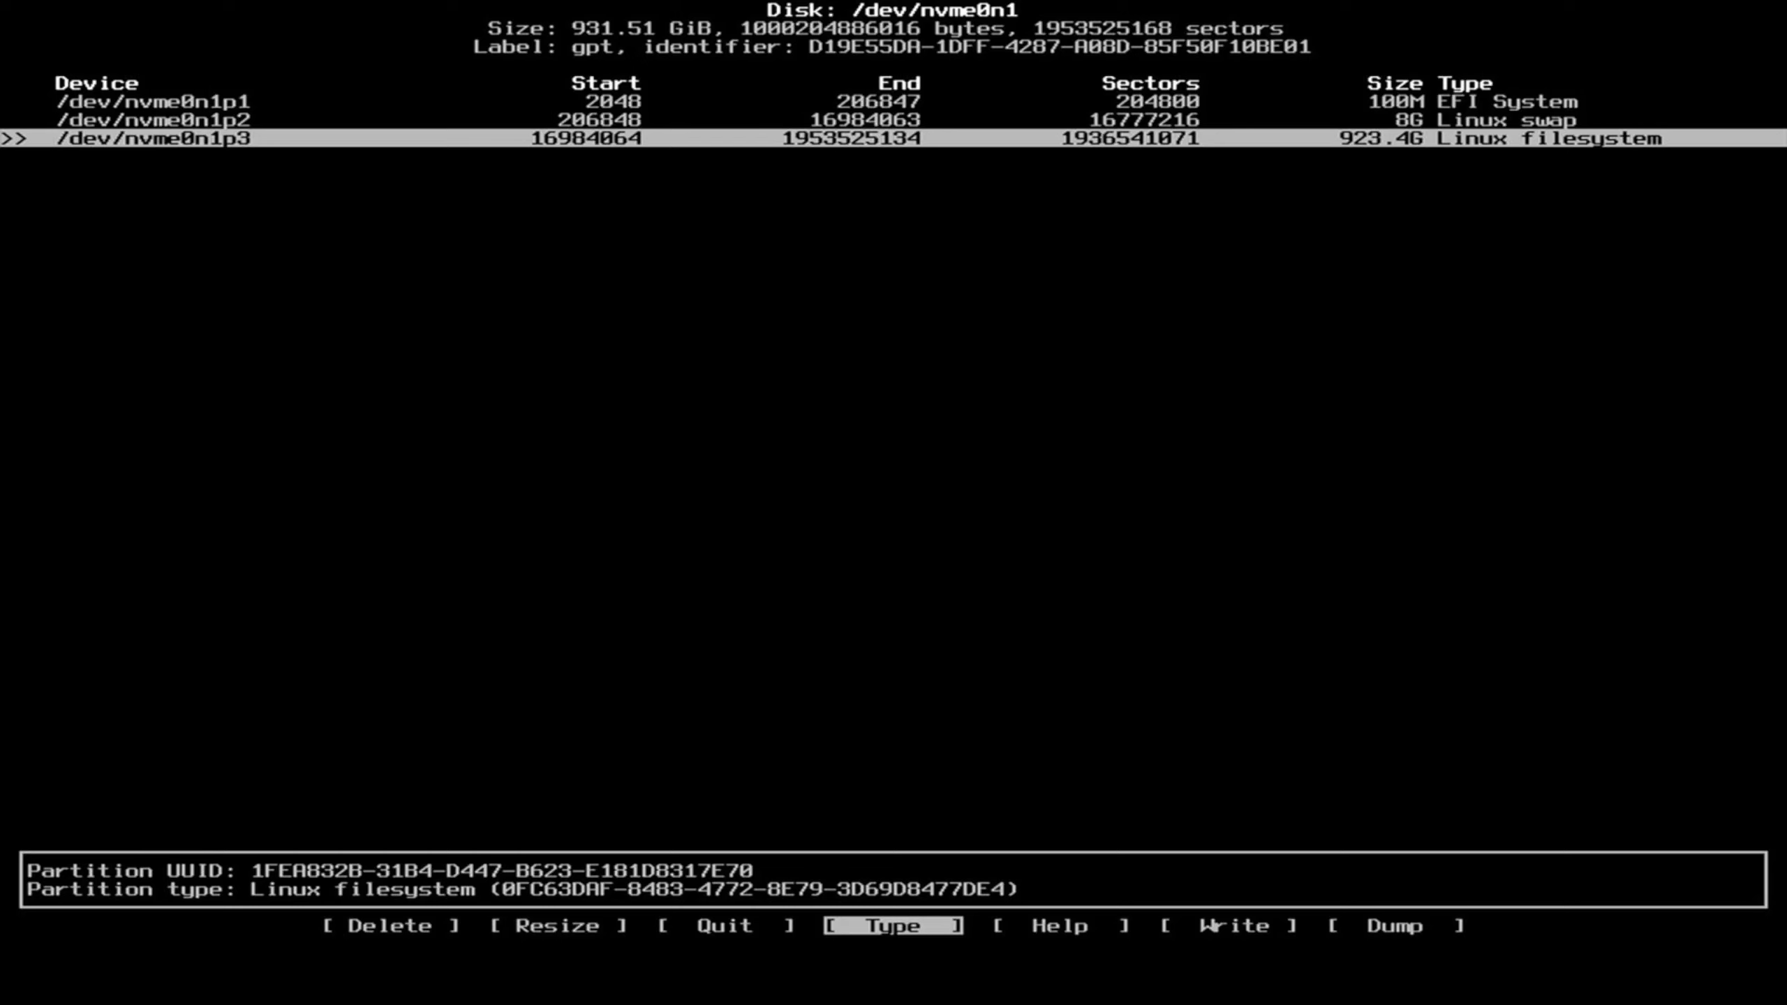
key(Right)
key(Right)
key(Return)
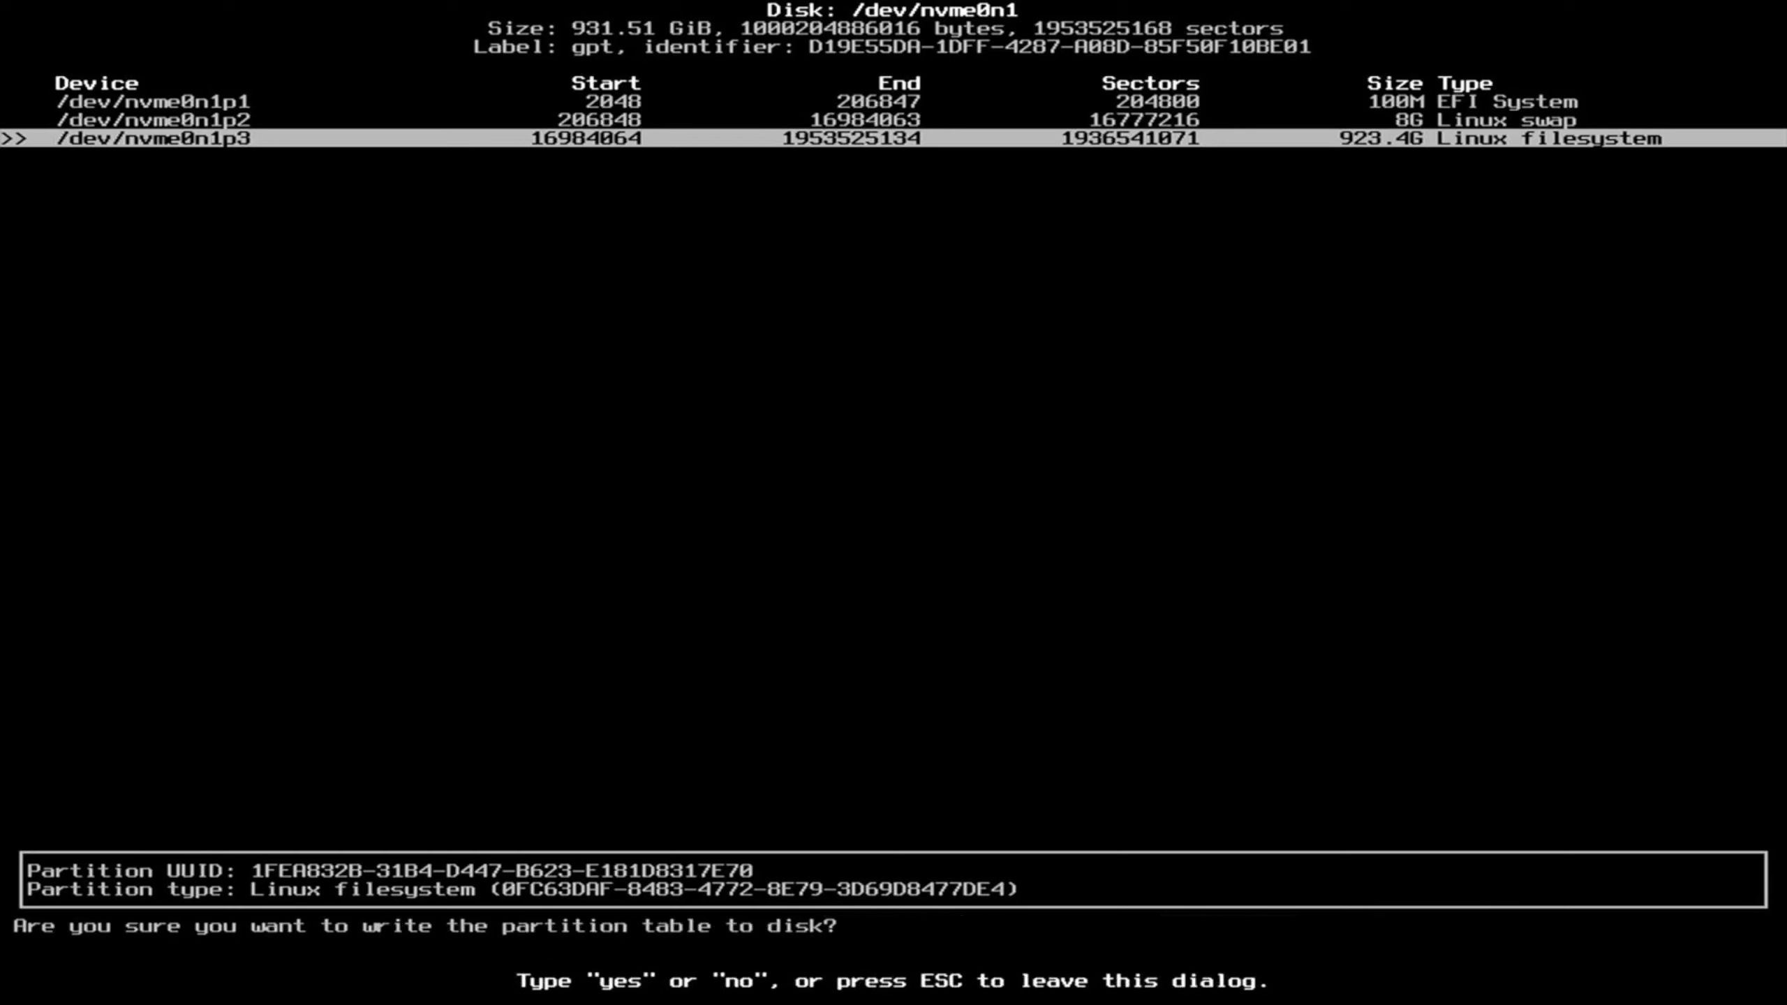
Confirm with yes to write the partition table, then quit cfdisk.
text(yes)
key(Return)
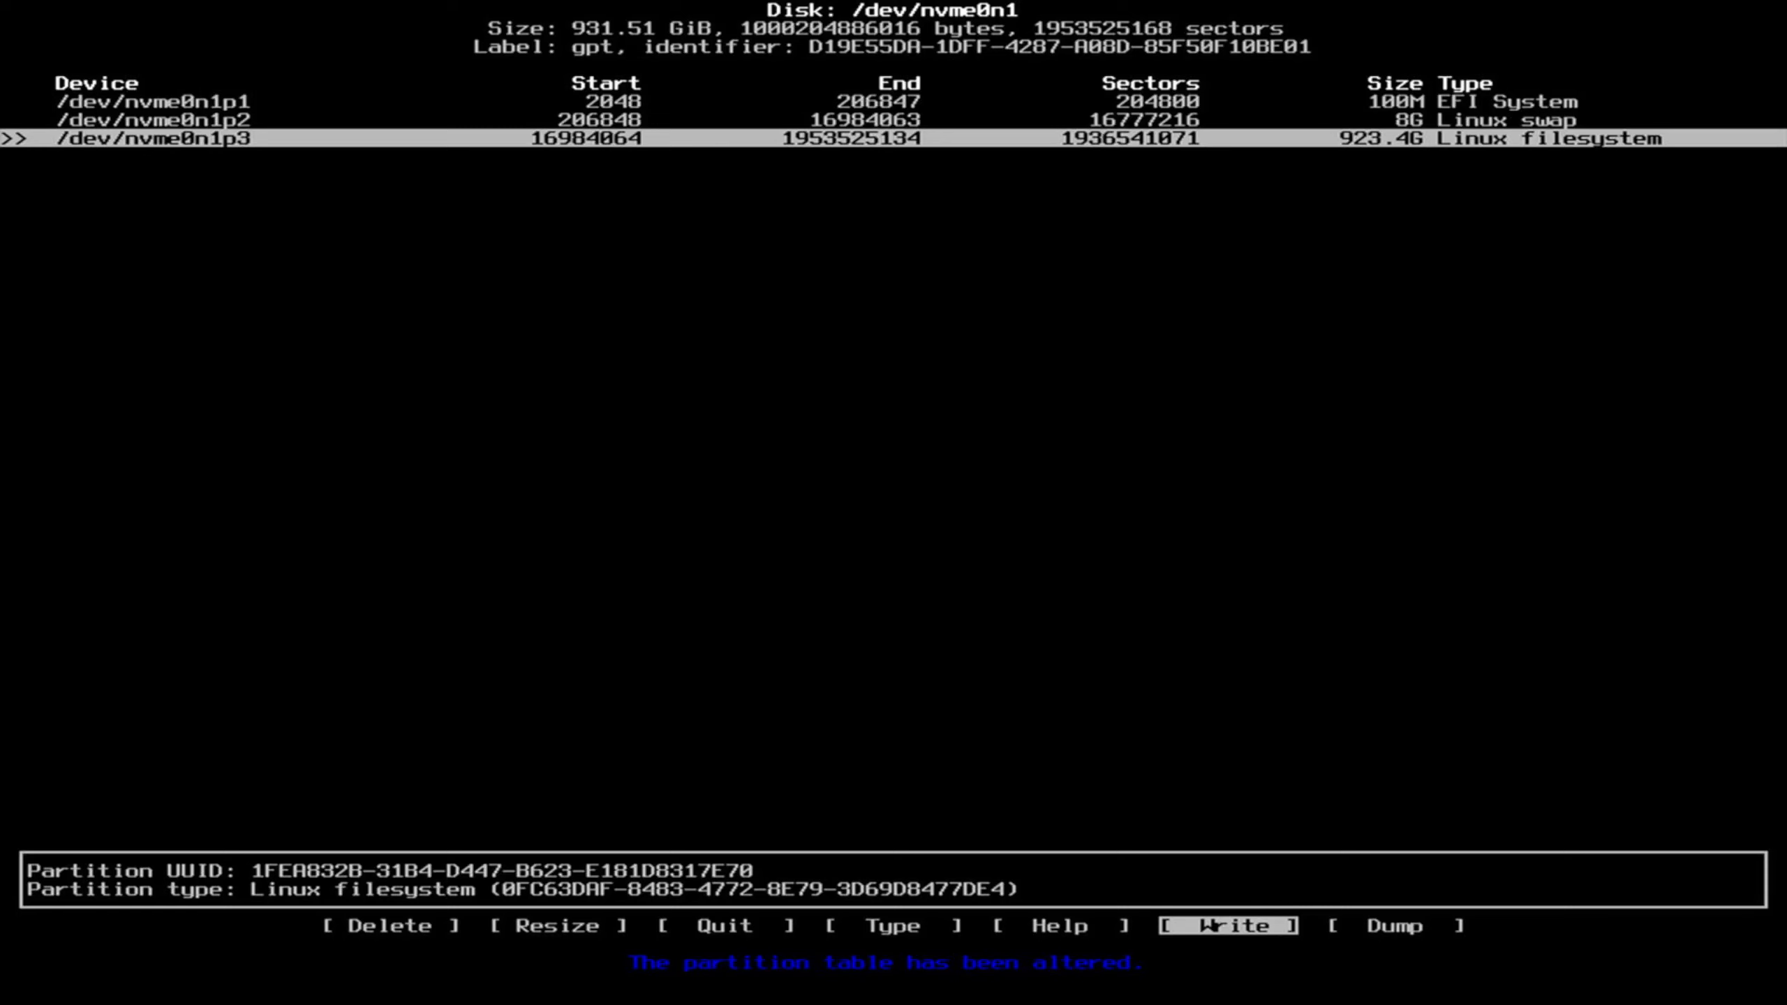
key(q)
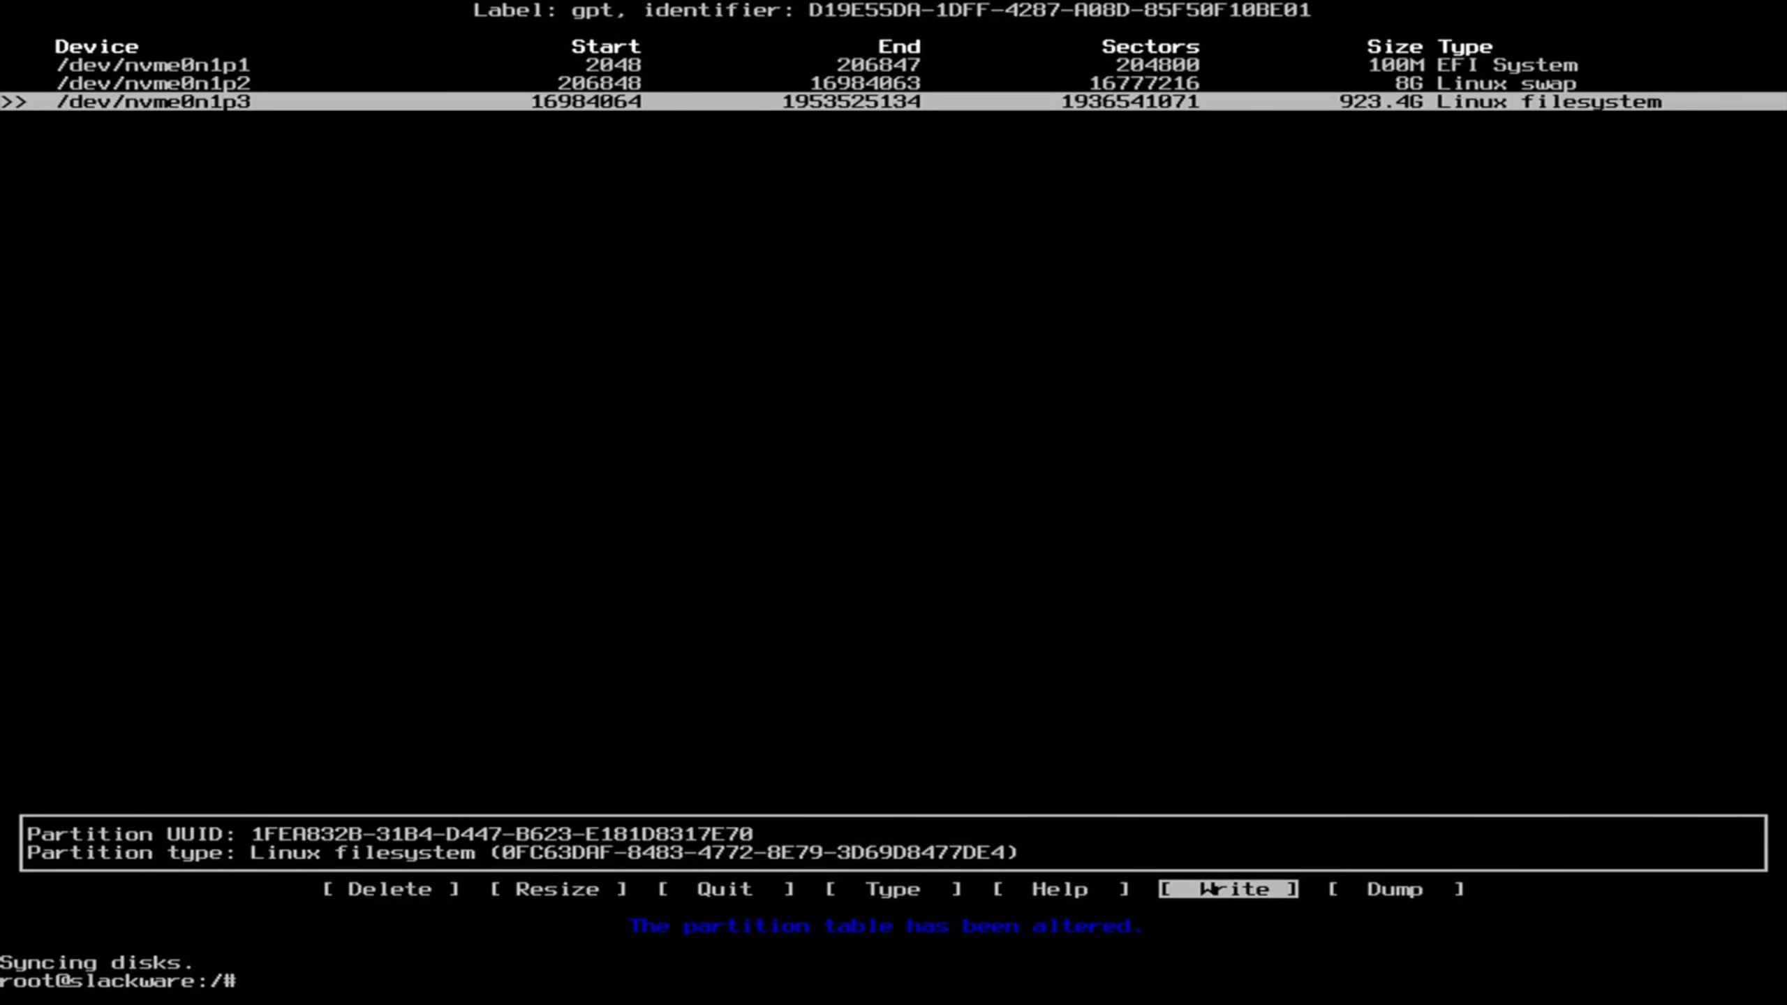
Run lsblk to confirm the 100M, 8G and 923.4G nvme0n1 partitions.
text(lsblk)
key(Return)
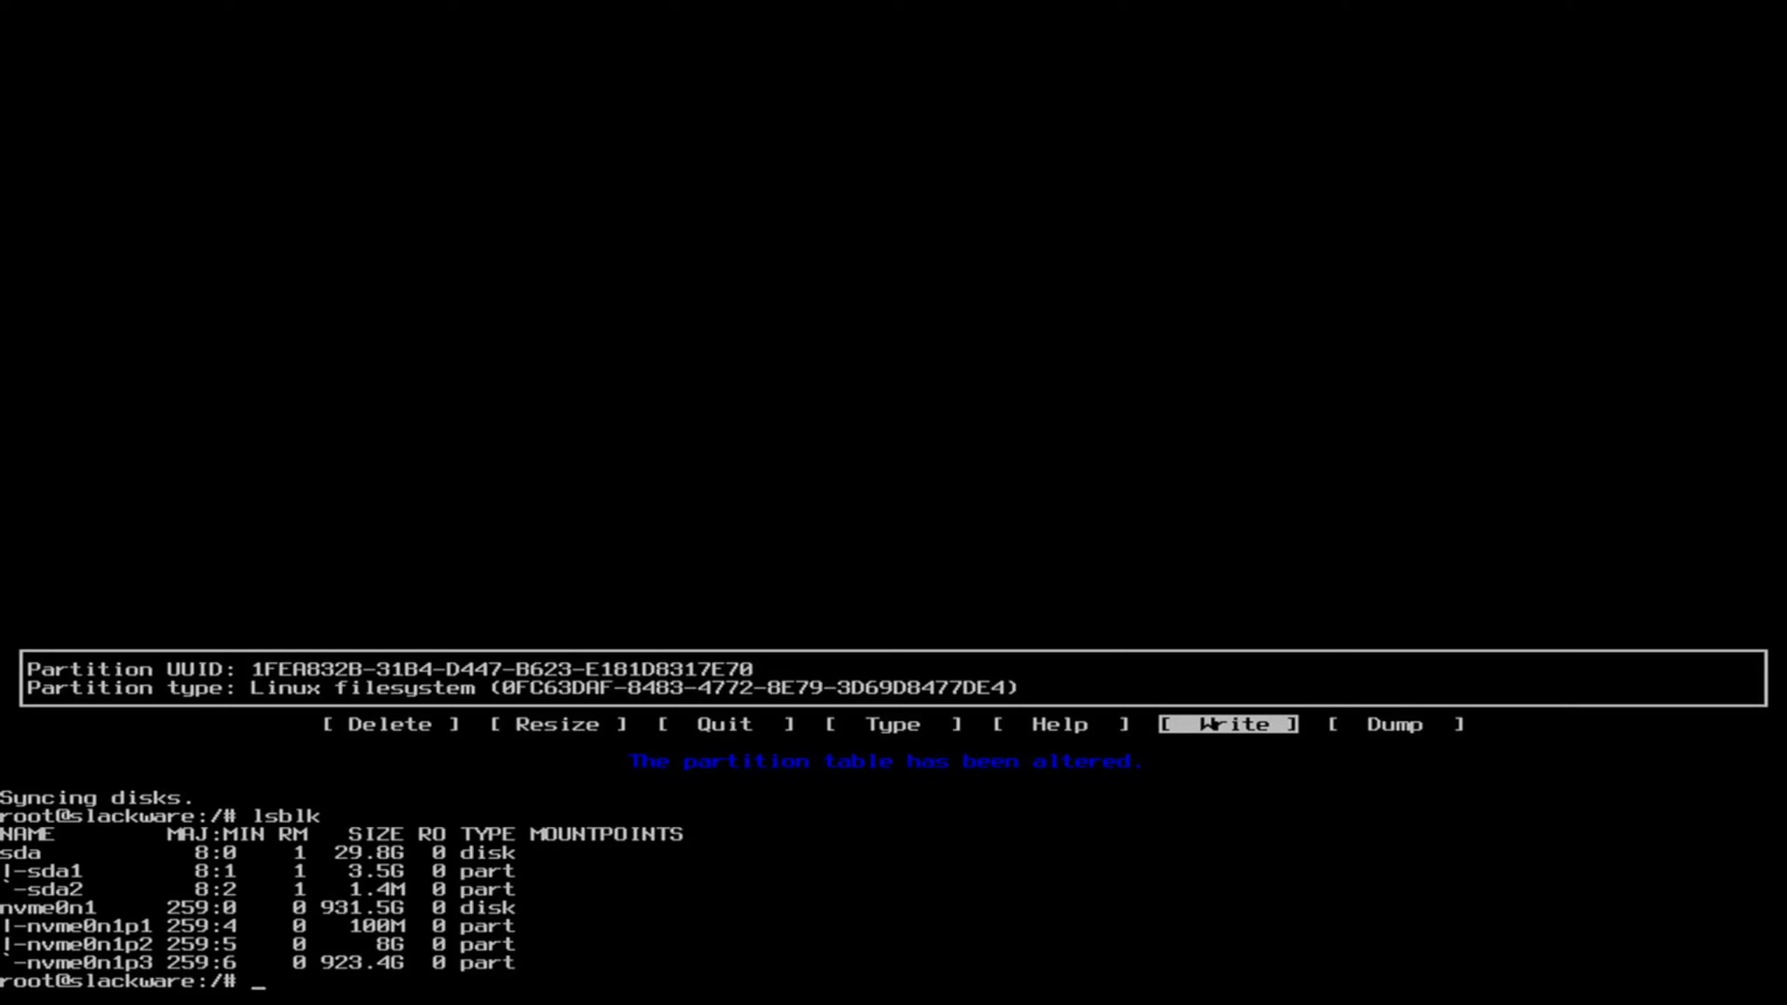
text(setup)
Launch setup and configure /dev/nvme0n1p2 as swap without a bad-block check.
key(Return)
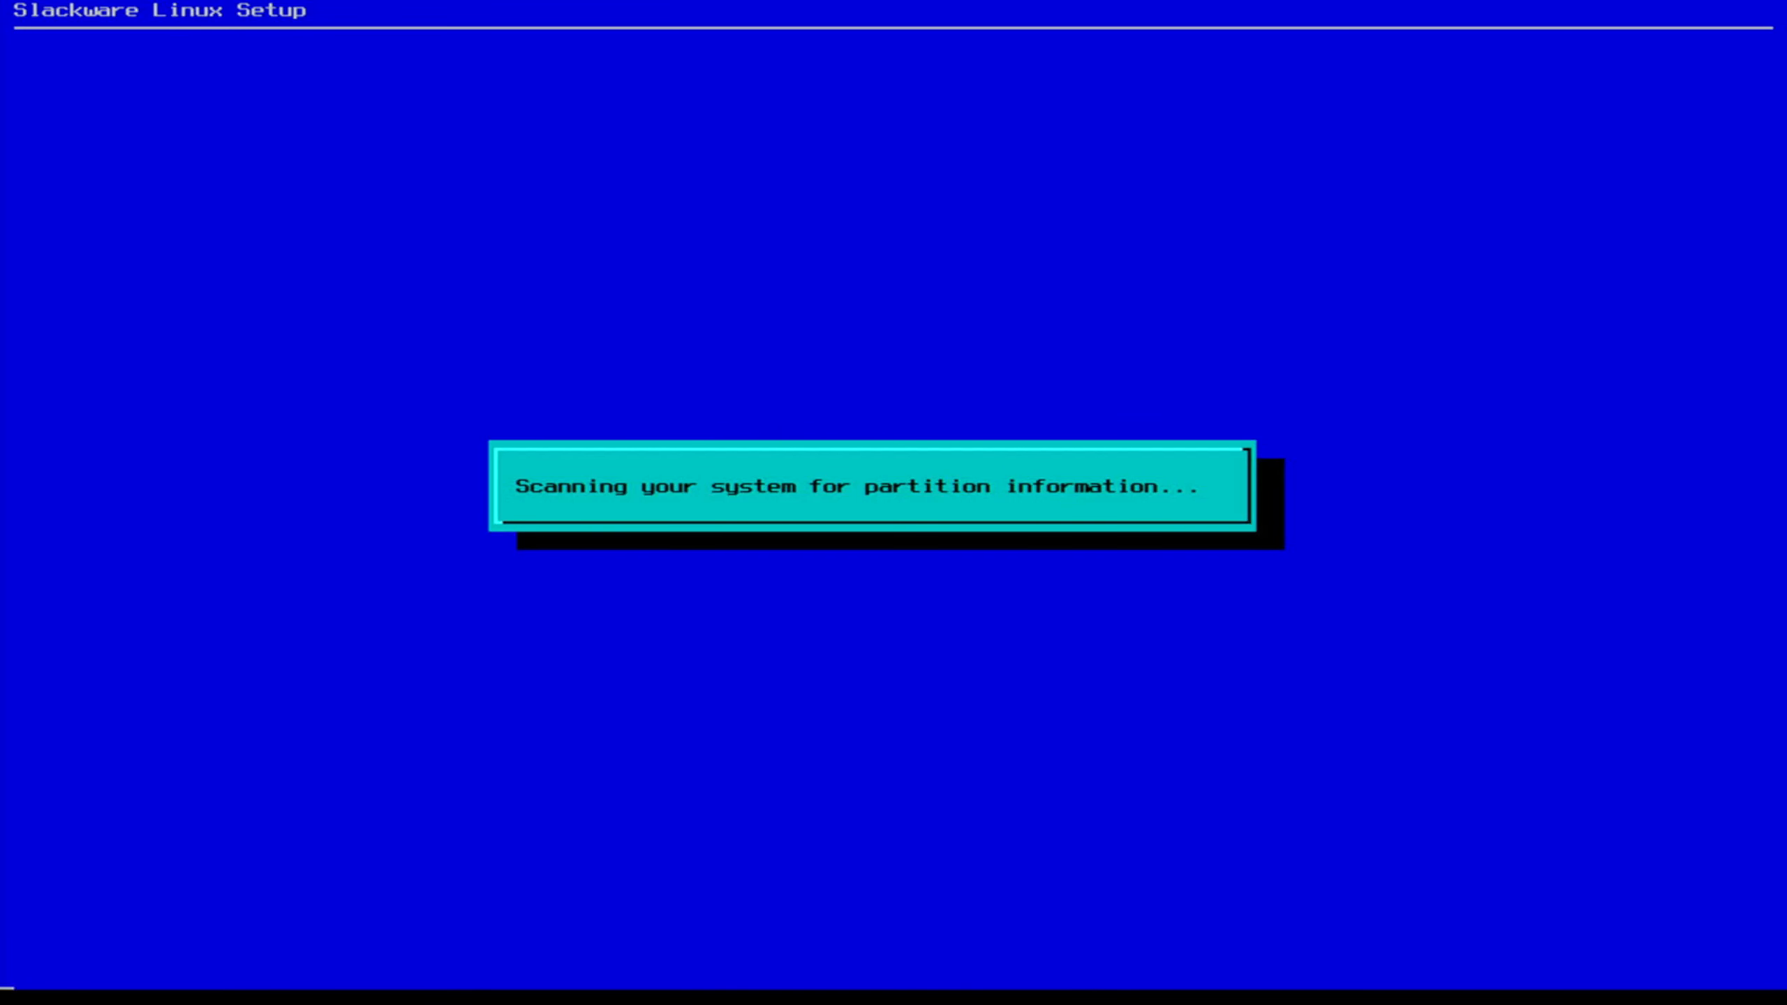
key(Down)
key(Down)
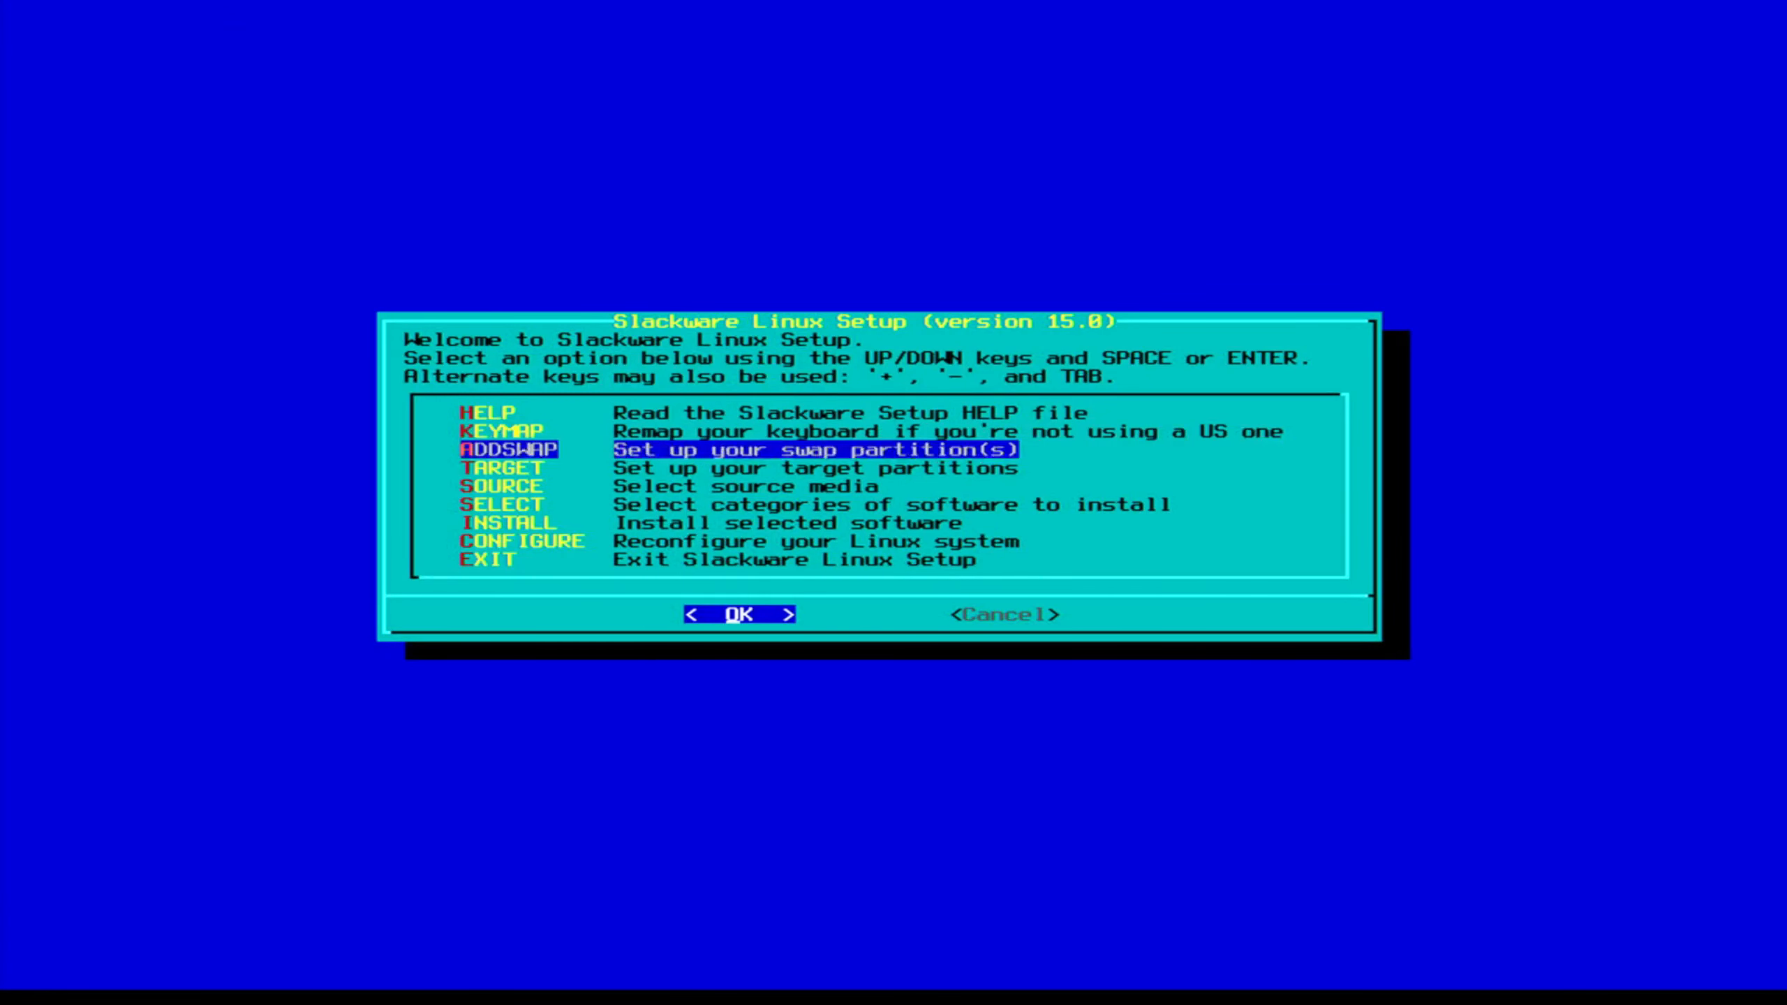
key(Return)
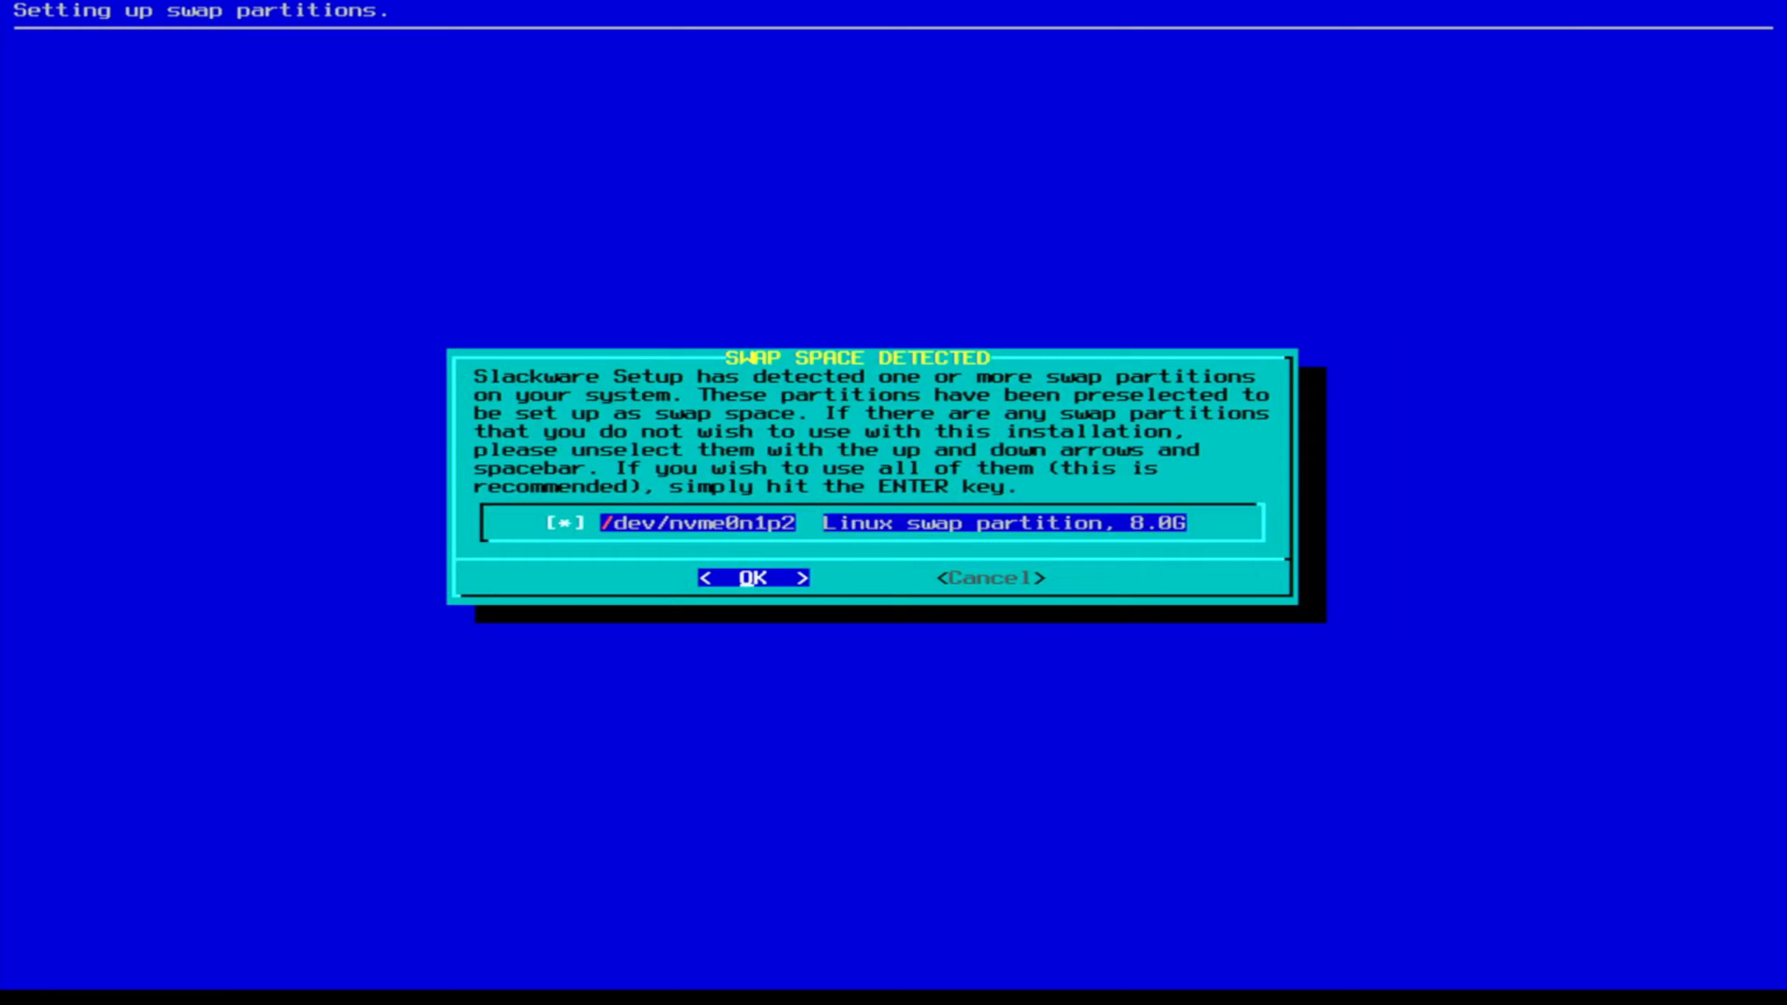
key(Return)
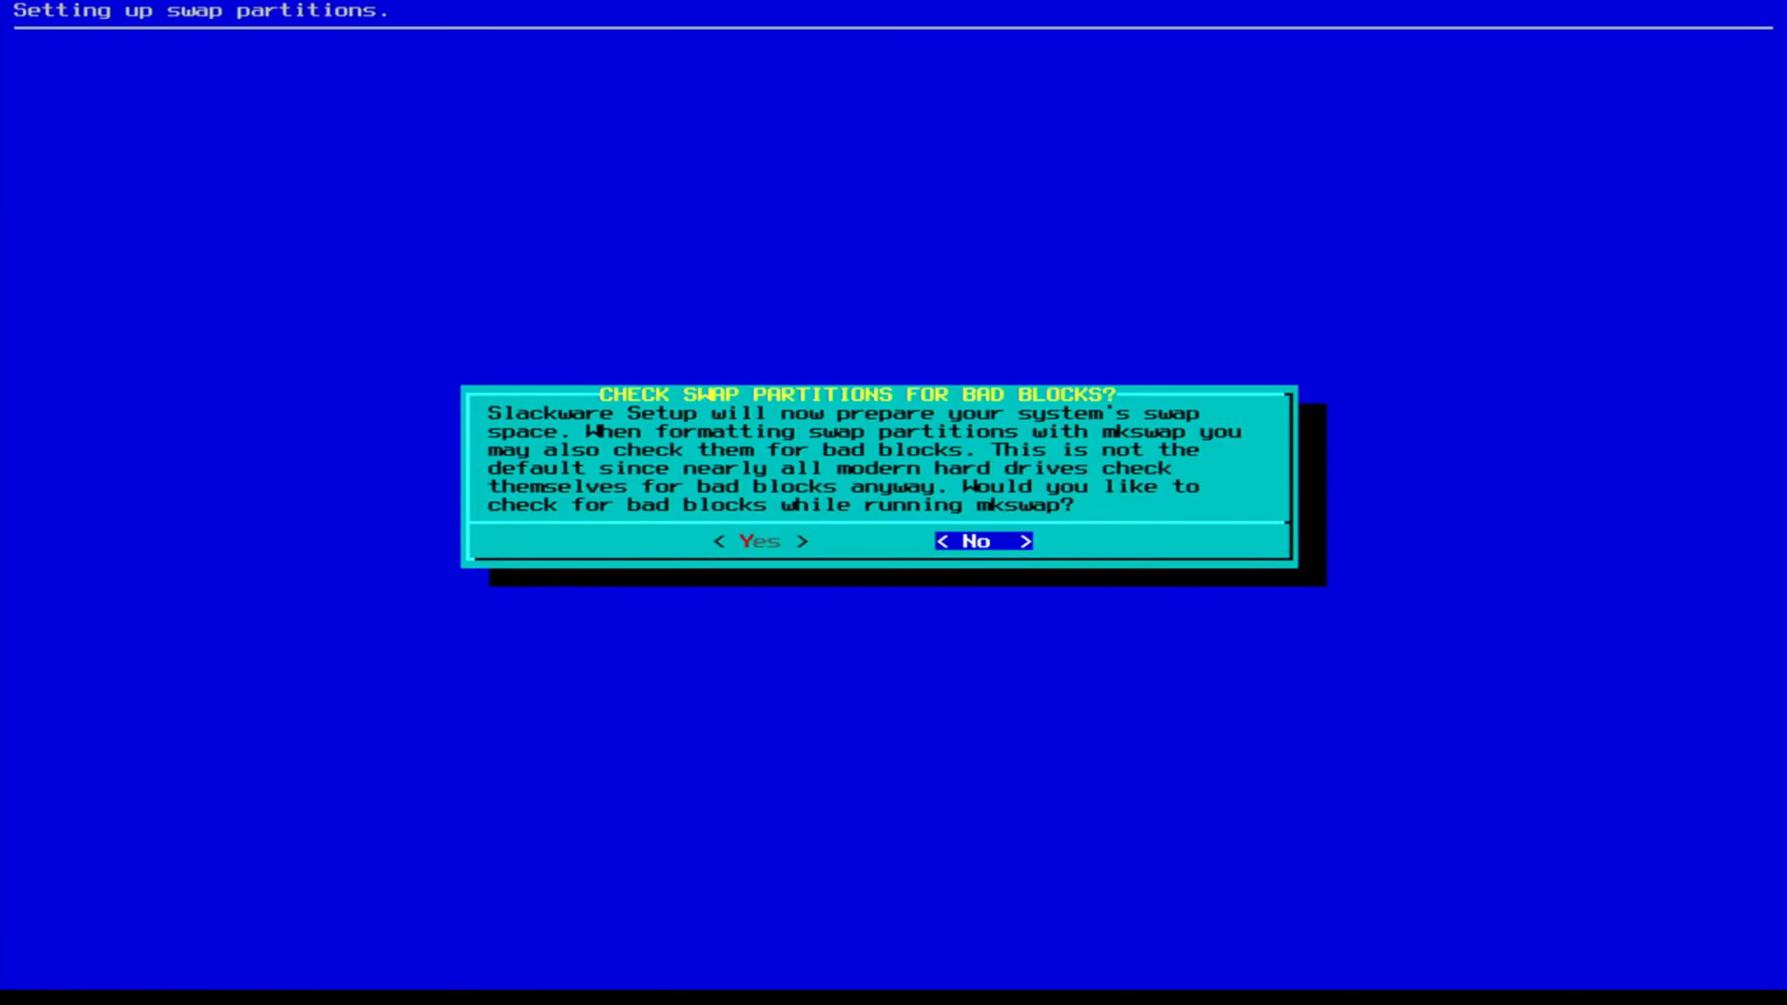
key(Return)
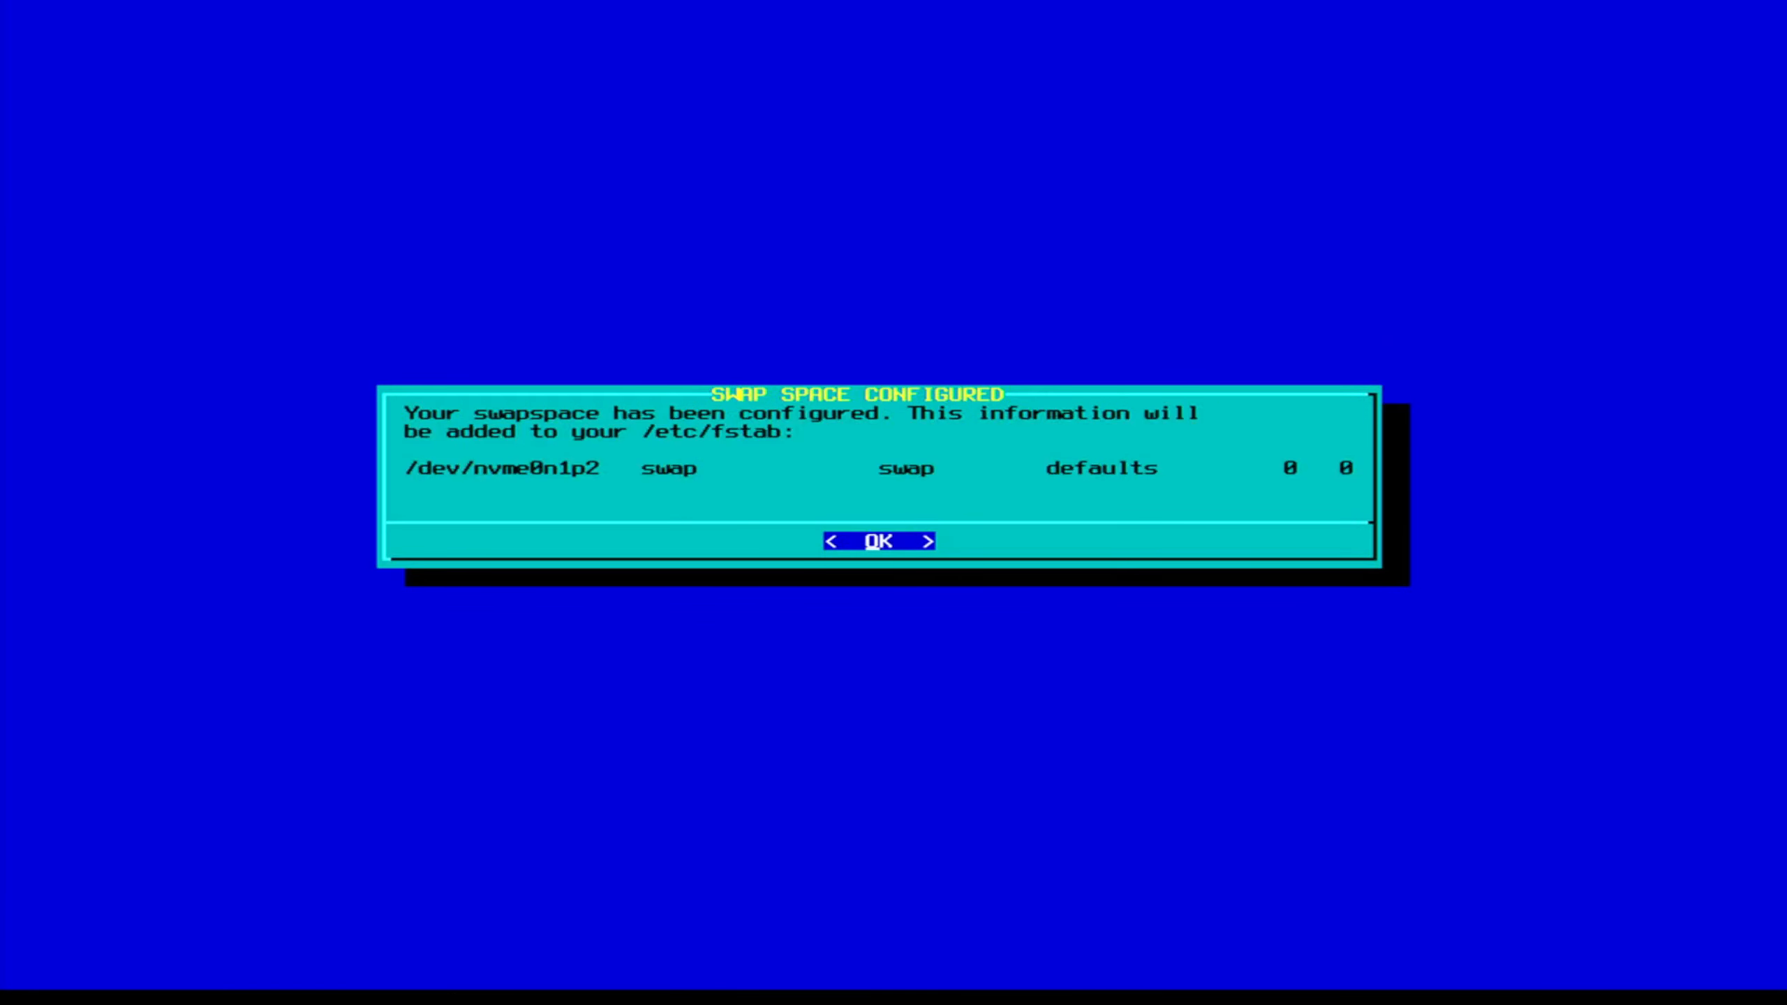
key(Return)
Format /dev/nvme0n1p3 as ext4 for root and add nvme0n1p1 at /boot/efi.
key(Return)
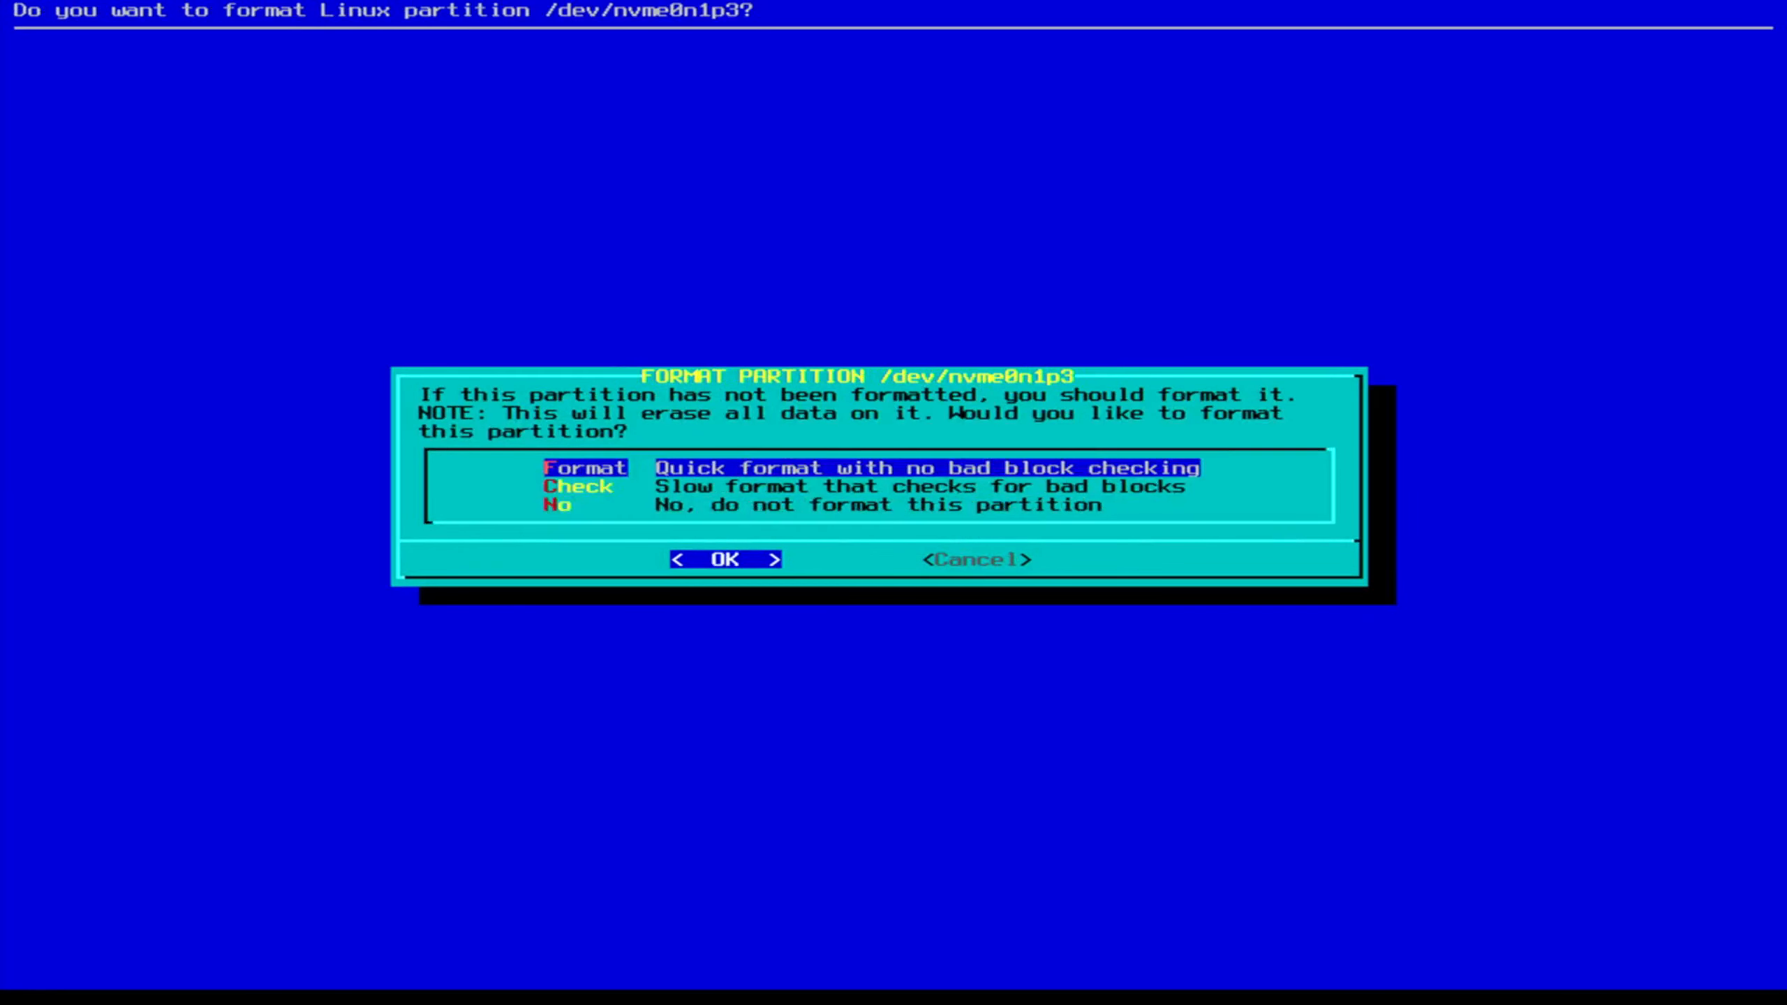
key(Return)
key(Down)
key(Down)
key(Down)
key(Down)
key(Down)
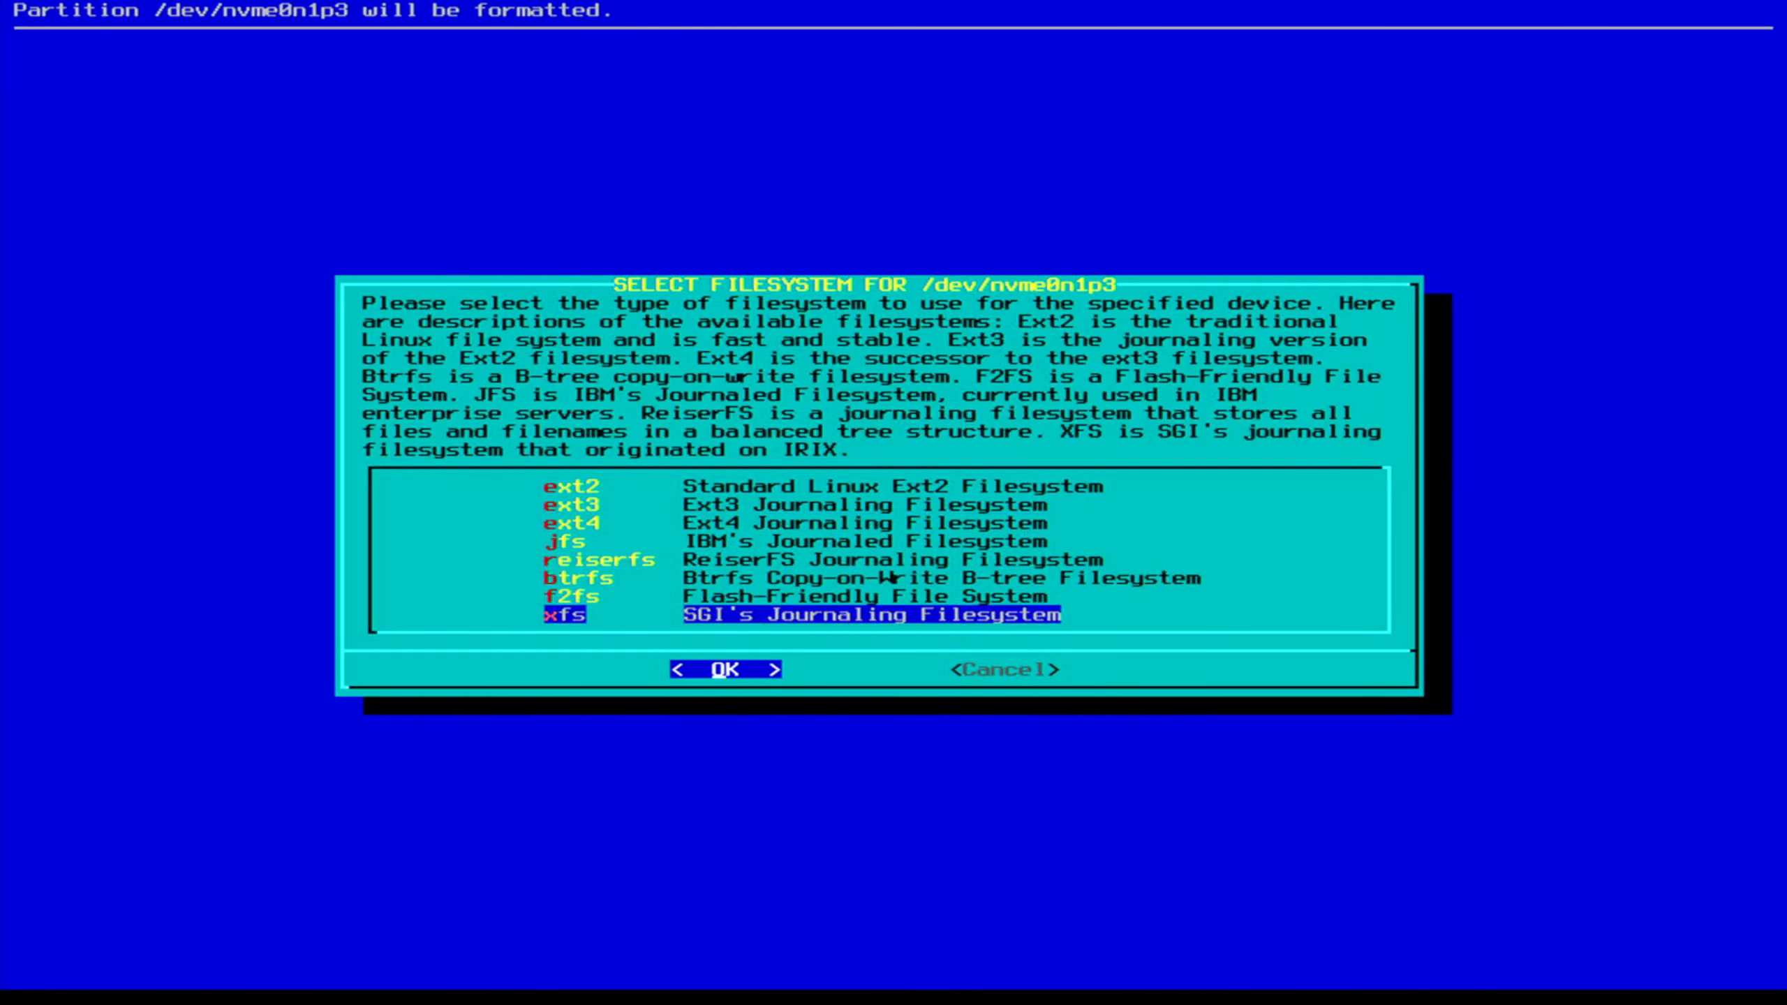
key(Up)
key(Up)
key(Up)
key(Up)
key(Up)
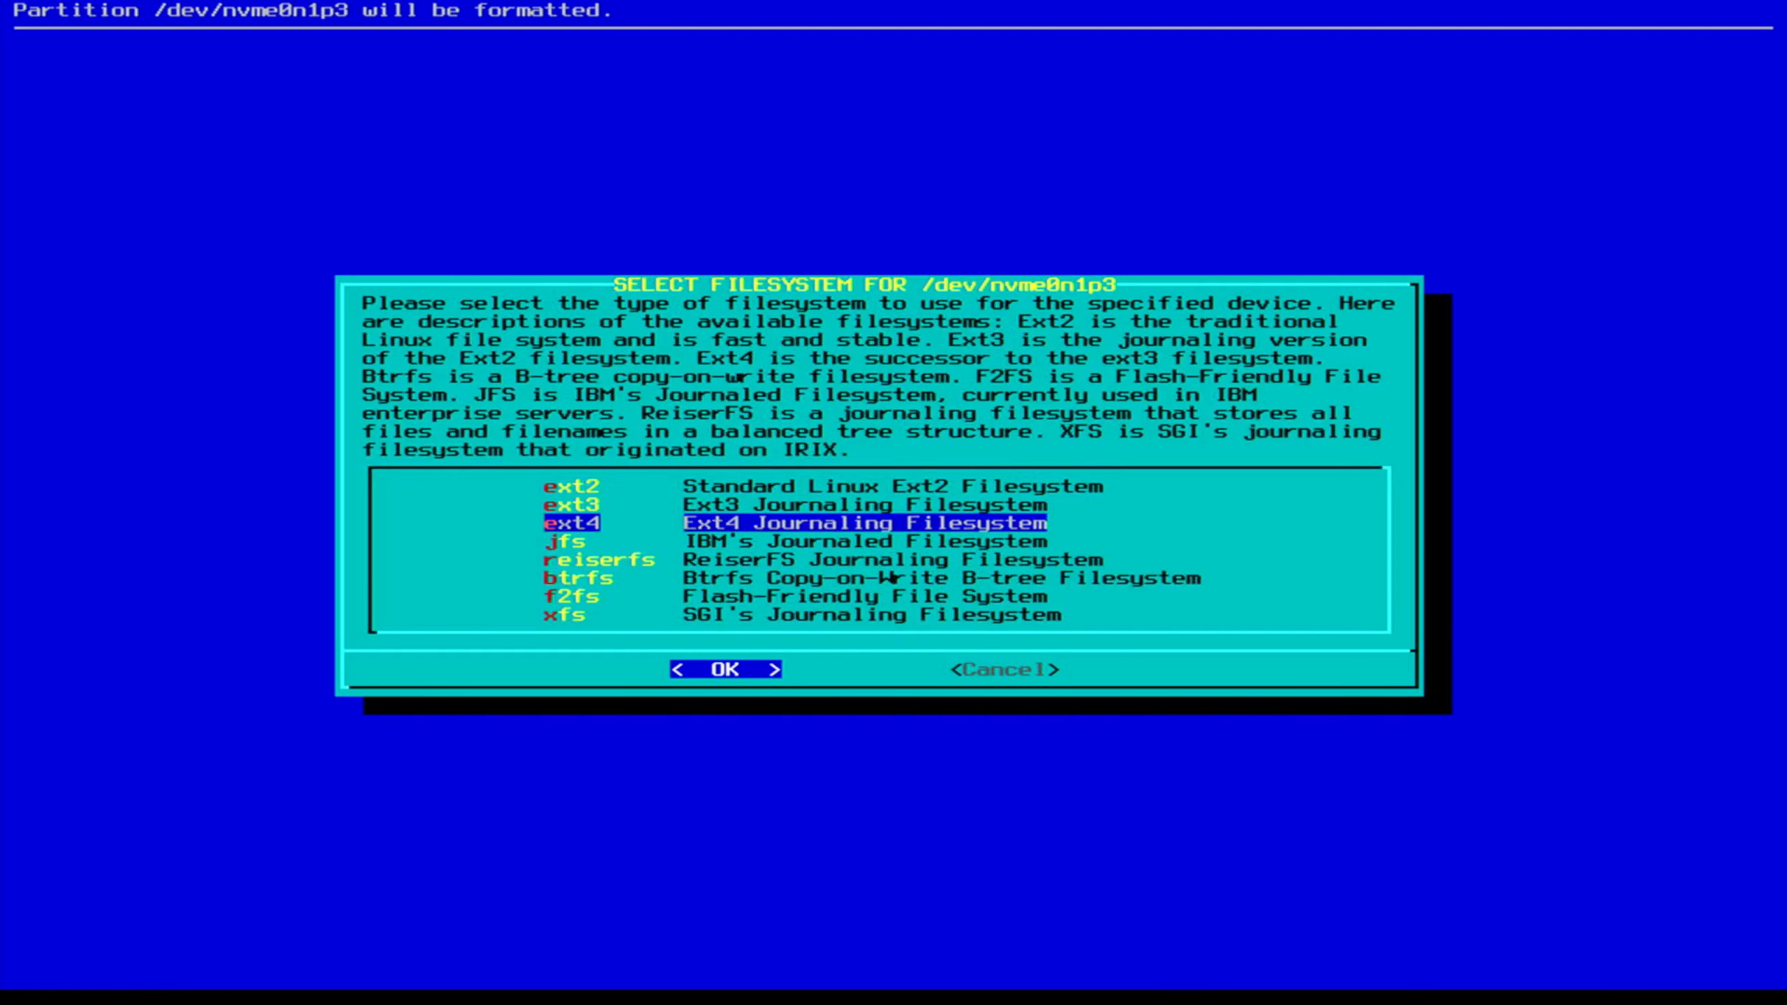
key(Return)
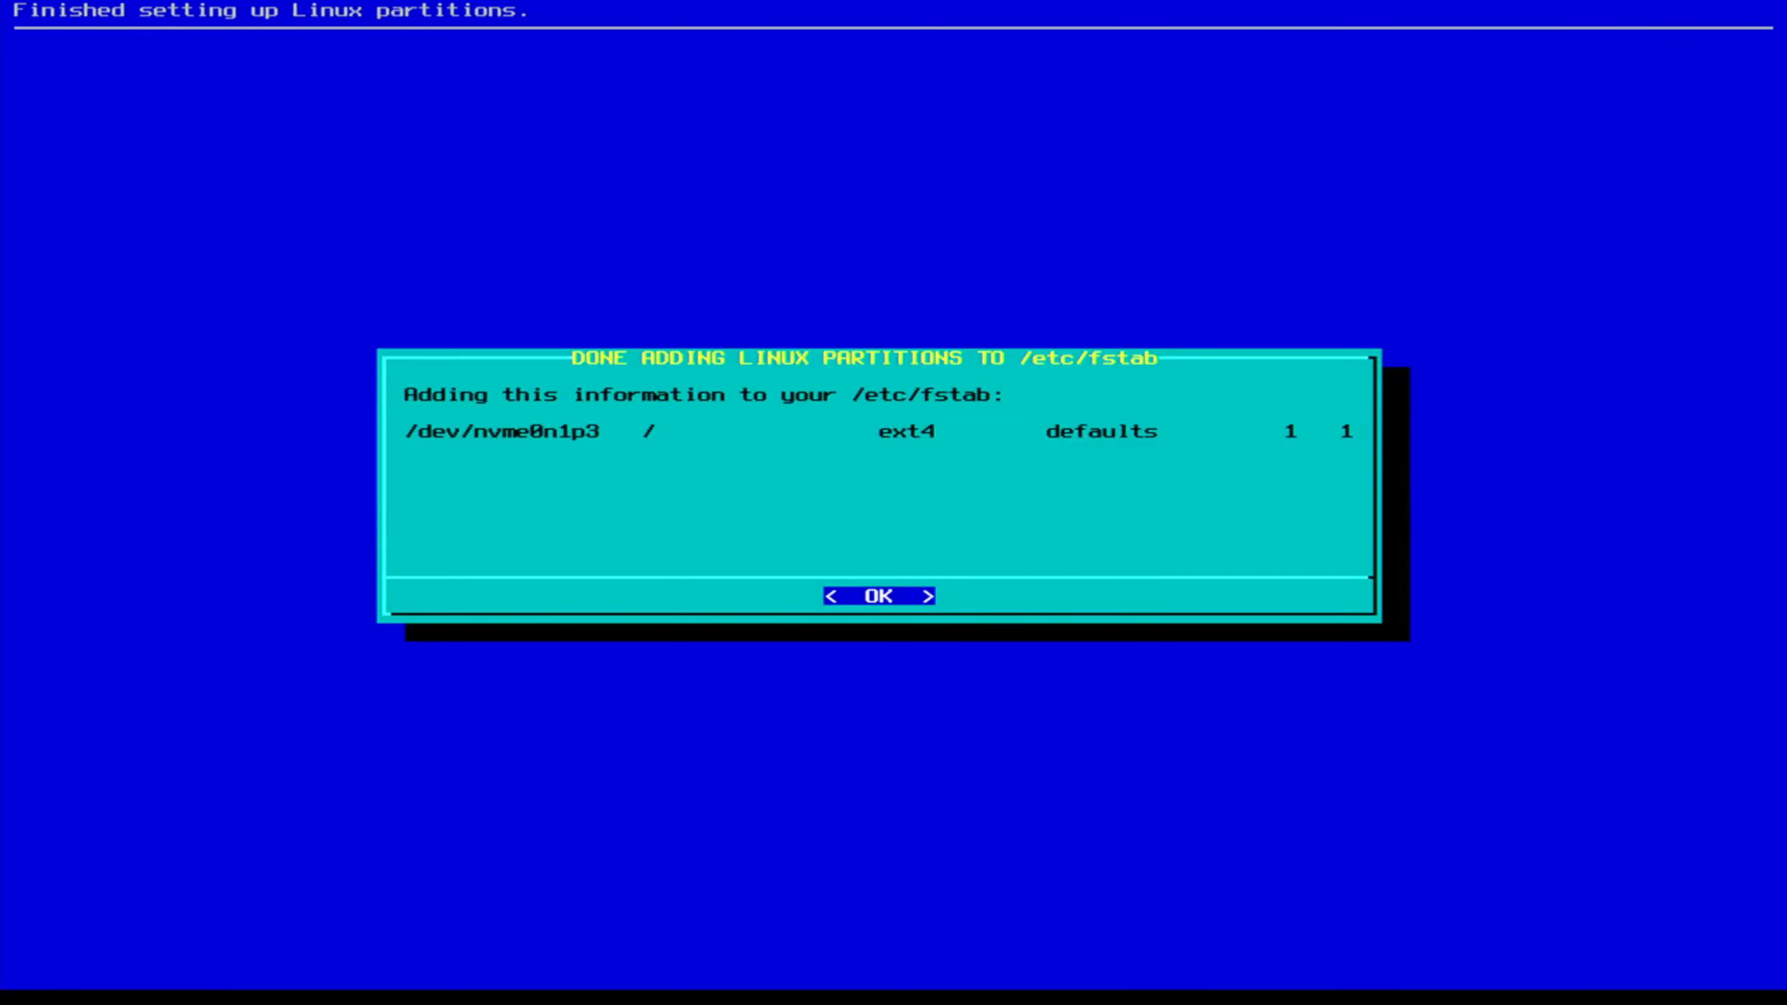
key(Return)
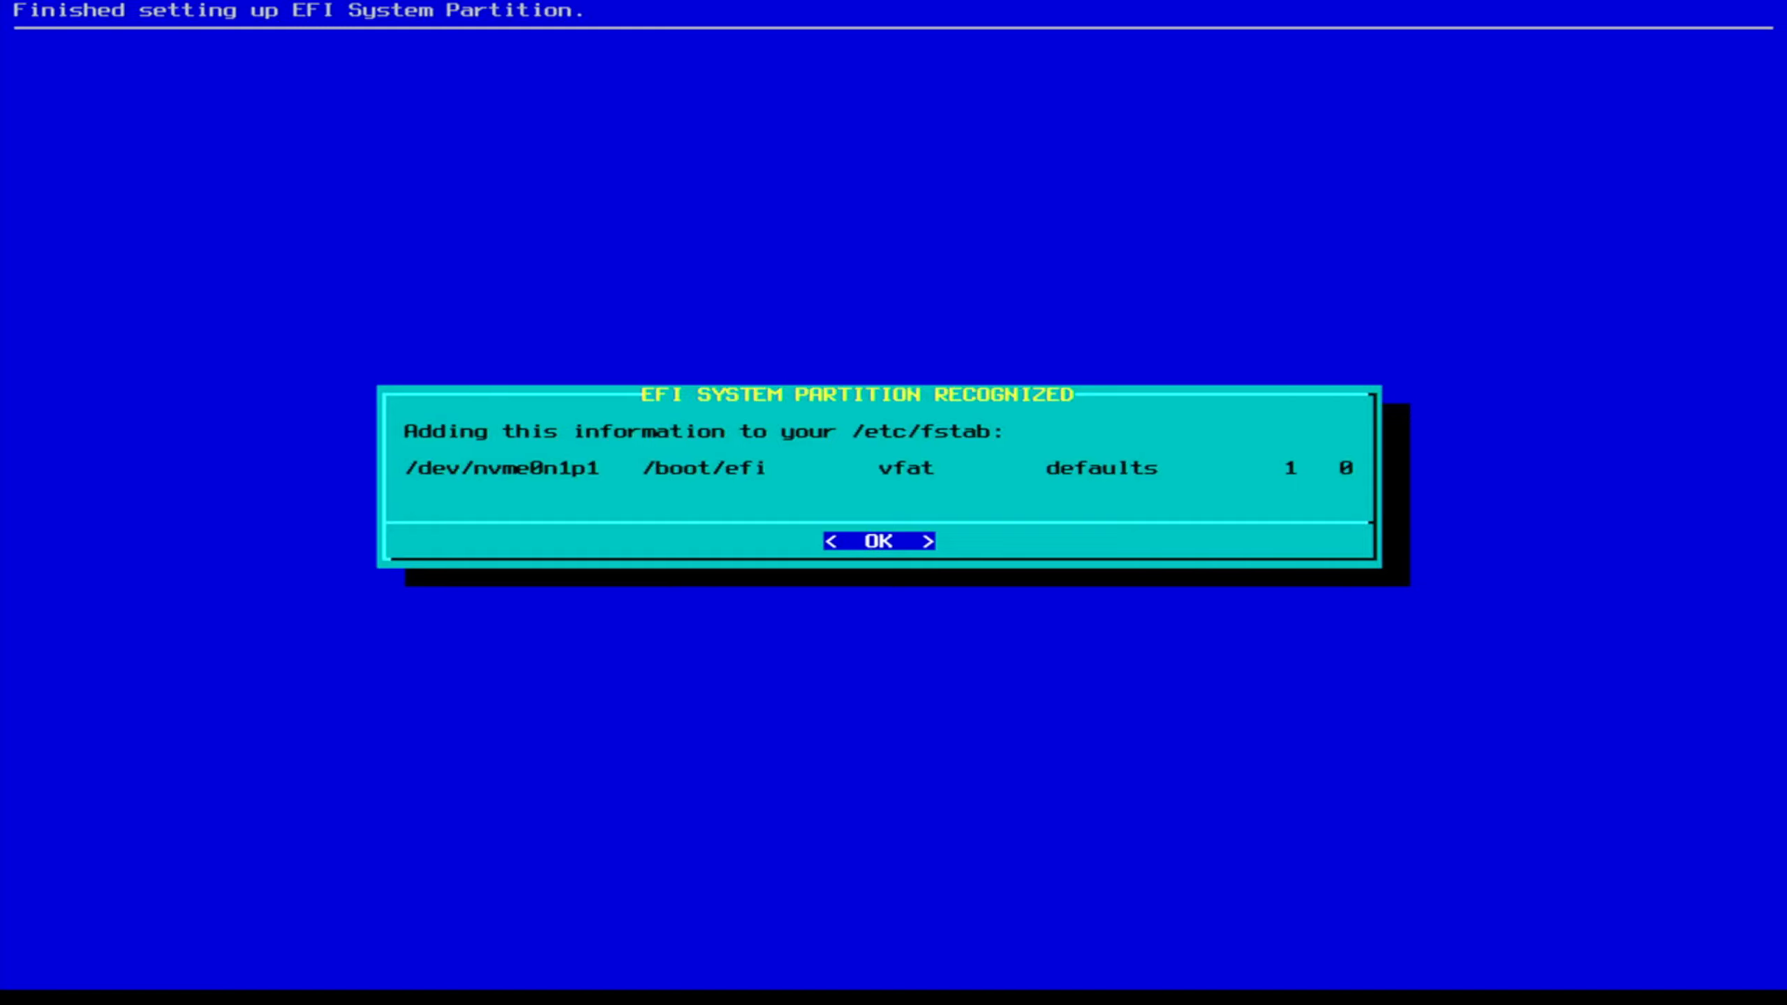
key(Return)
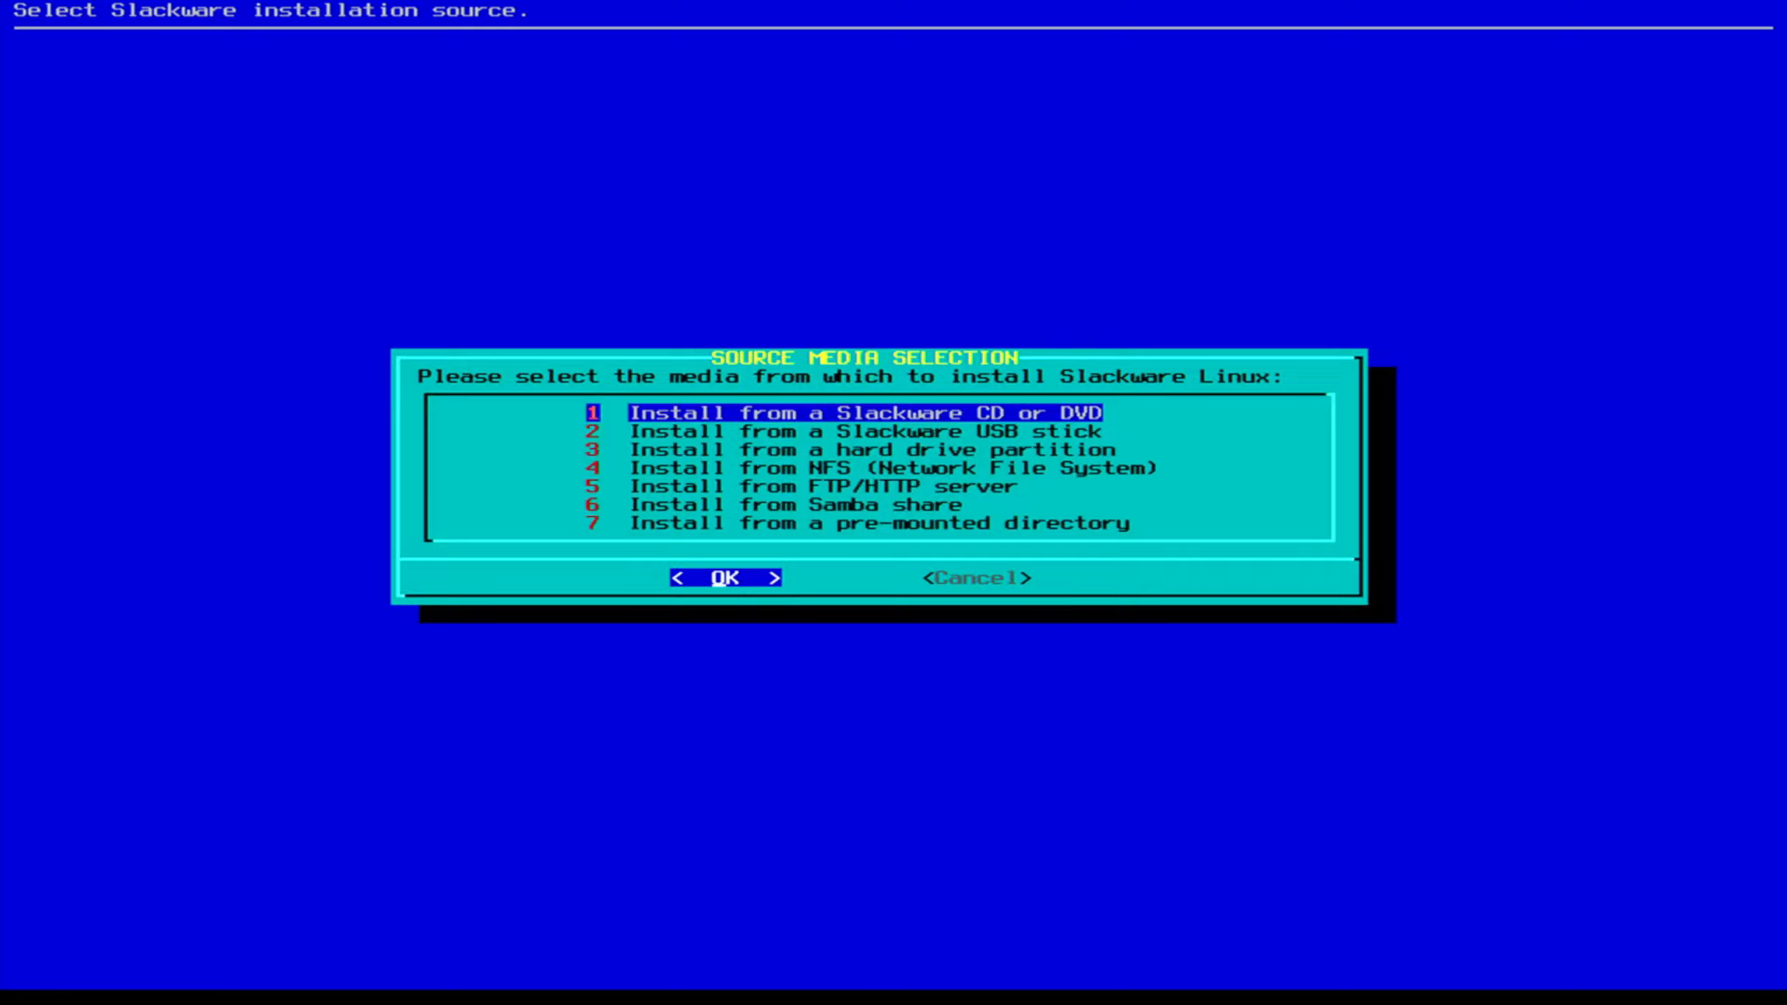
Install from the Slackware USB stick and keep the preselected series A, AP, D, E, F, K, KDE, L, N.
key(Down)
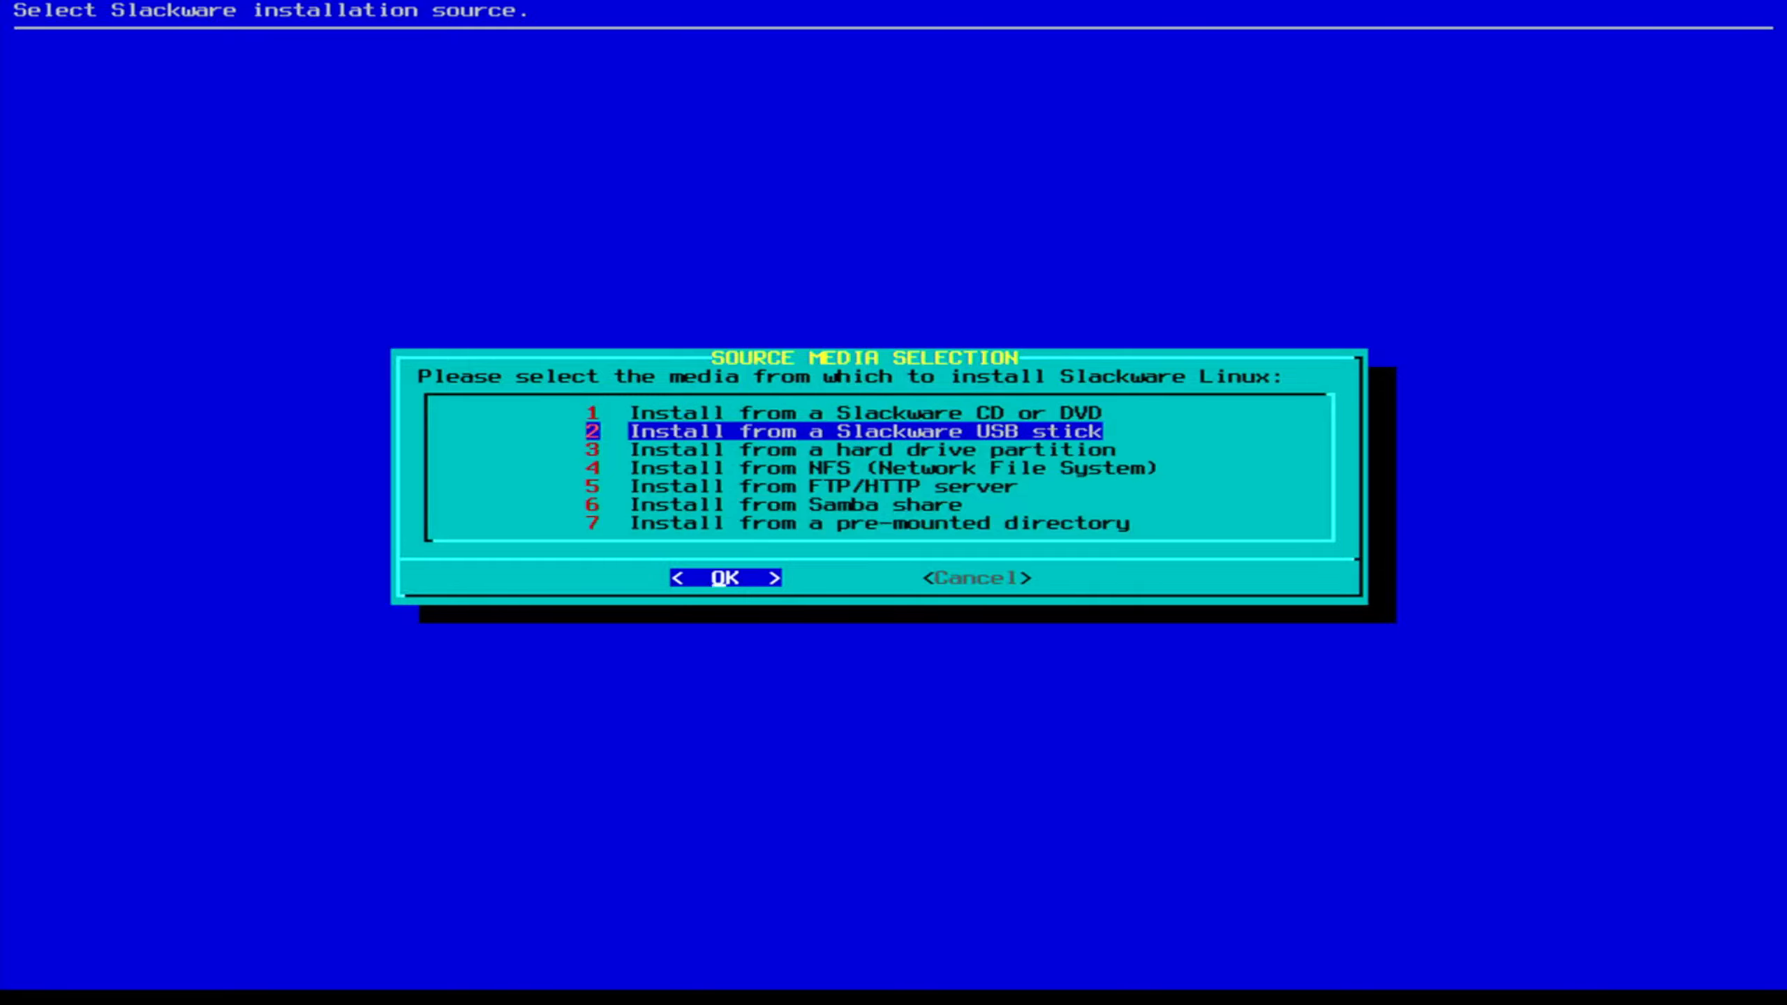
key(Return)
key(Return)
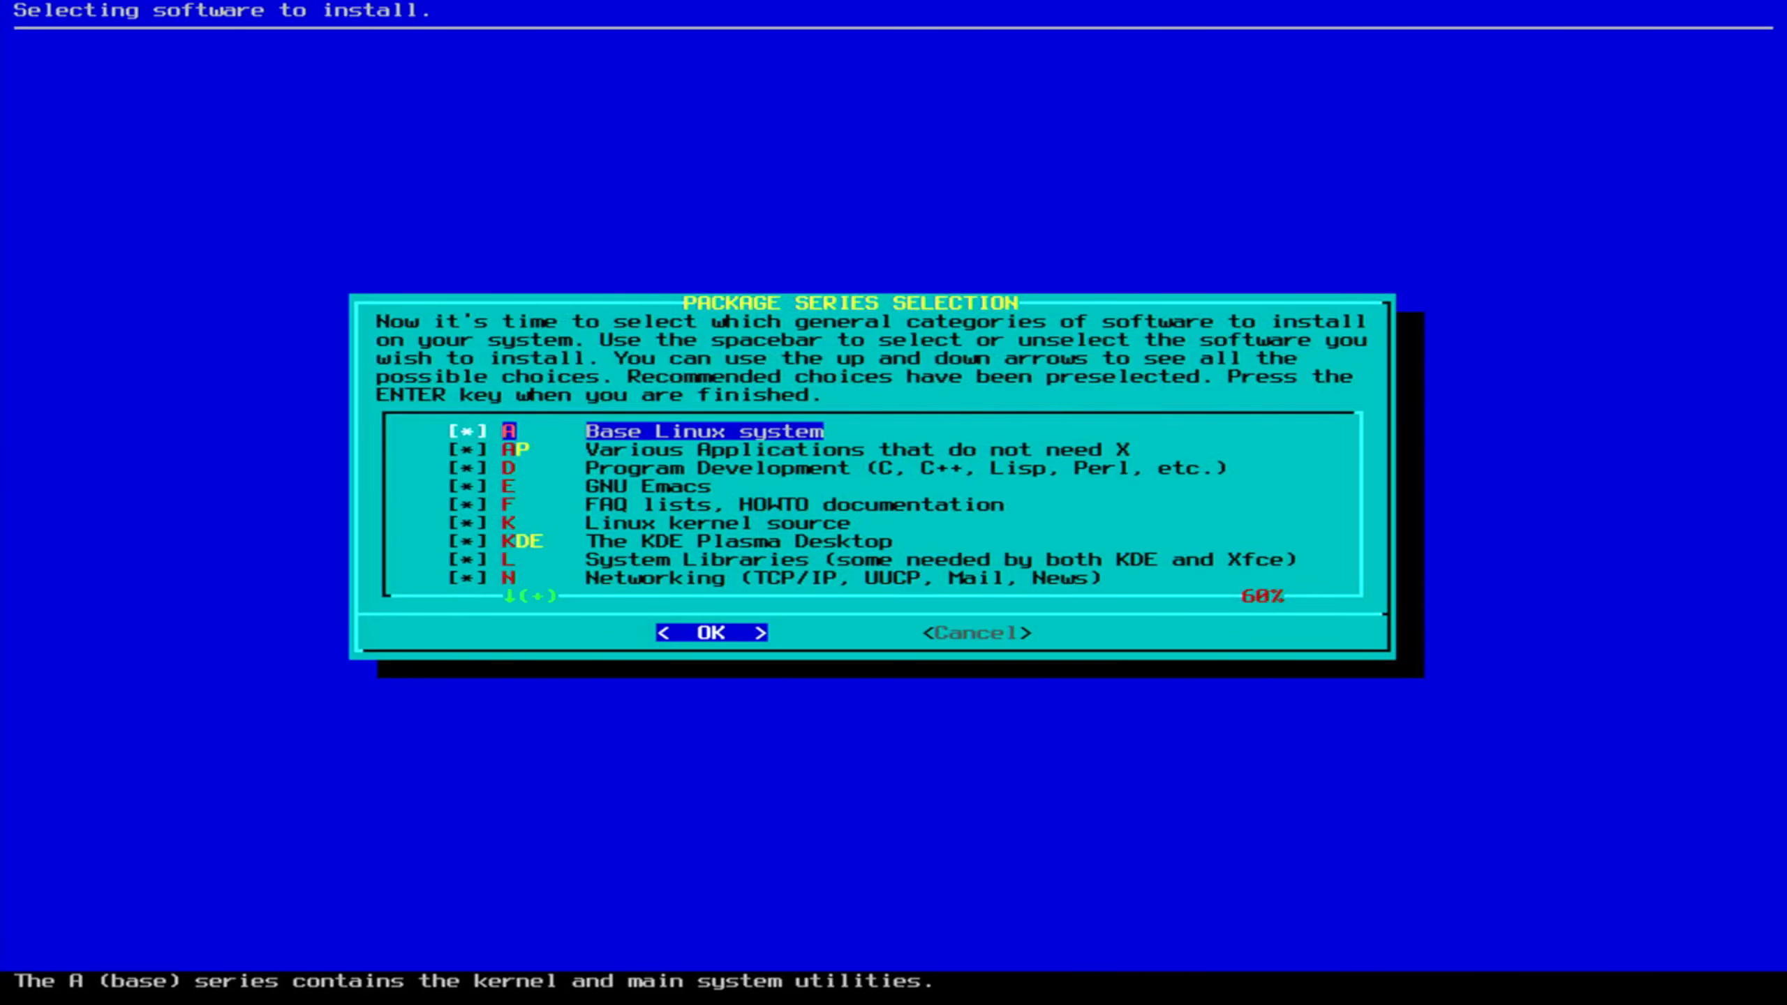
key(Return)
key(Return)
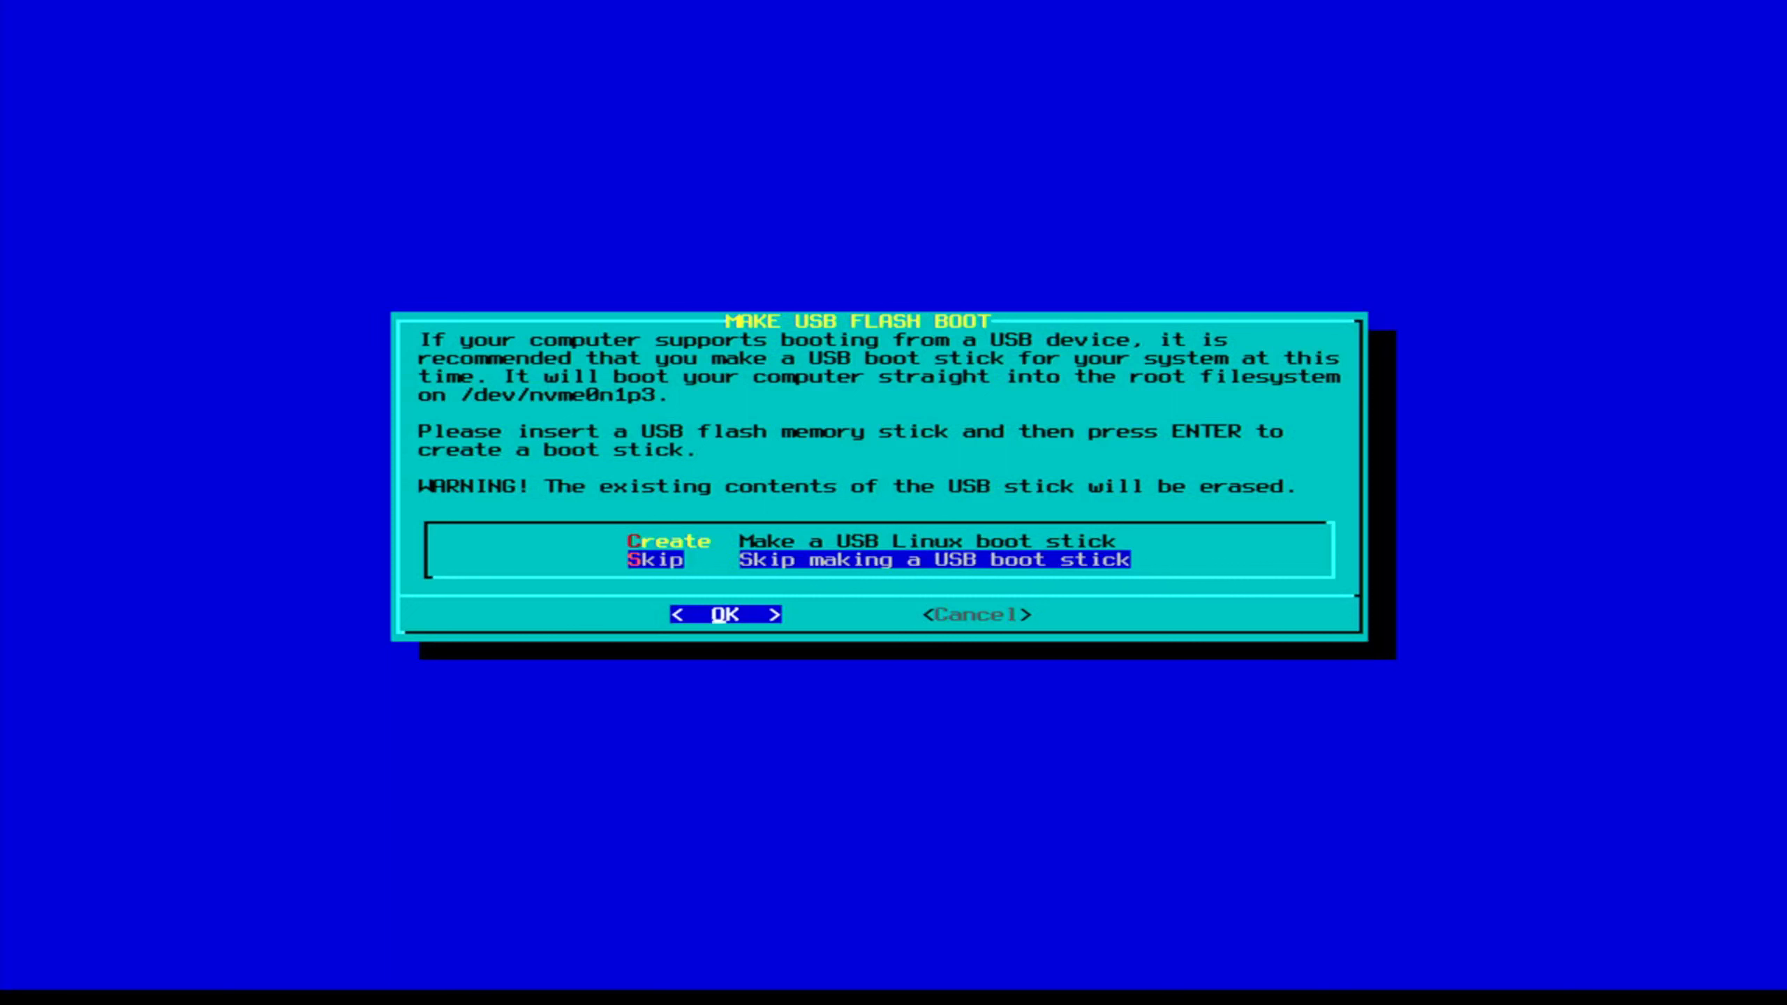
Skip the USB boot stick, install ELILO, then accept the imps2 mouse and gpm at boot.
key(Return)
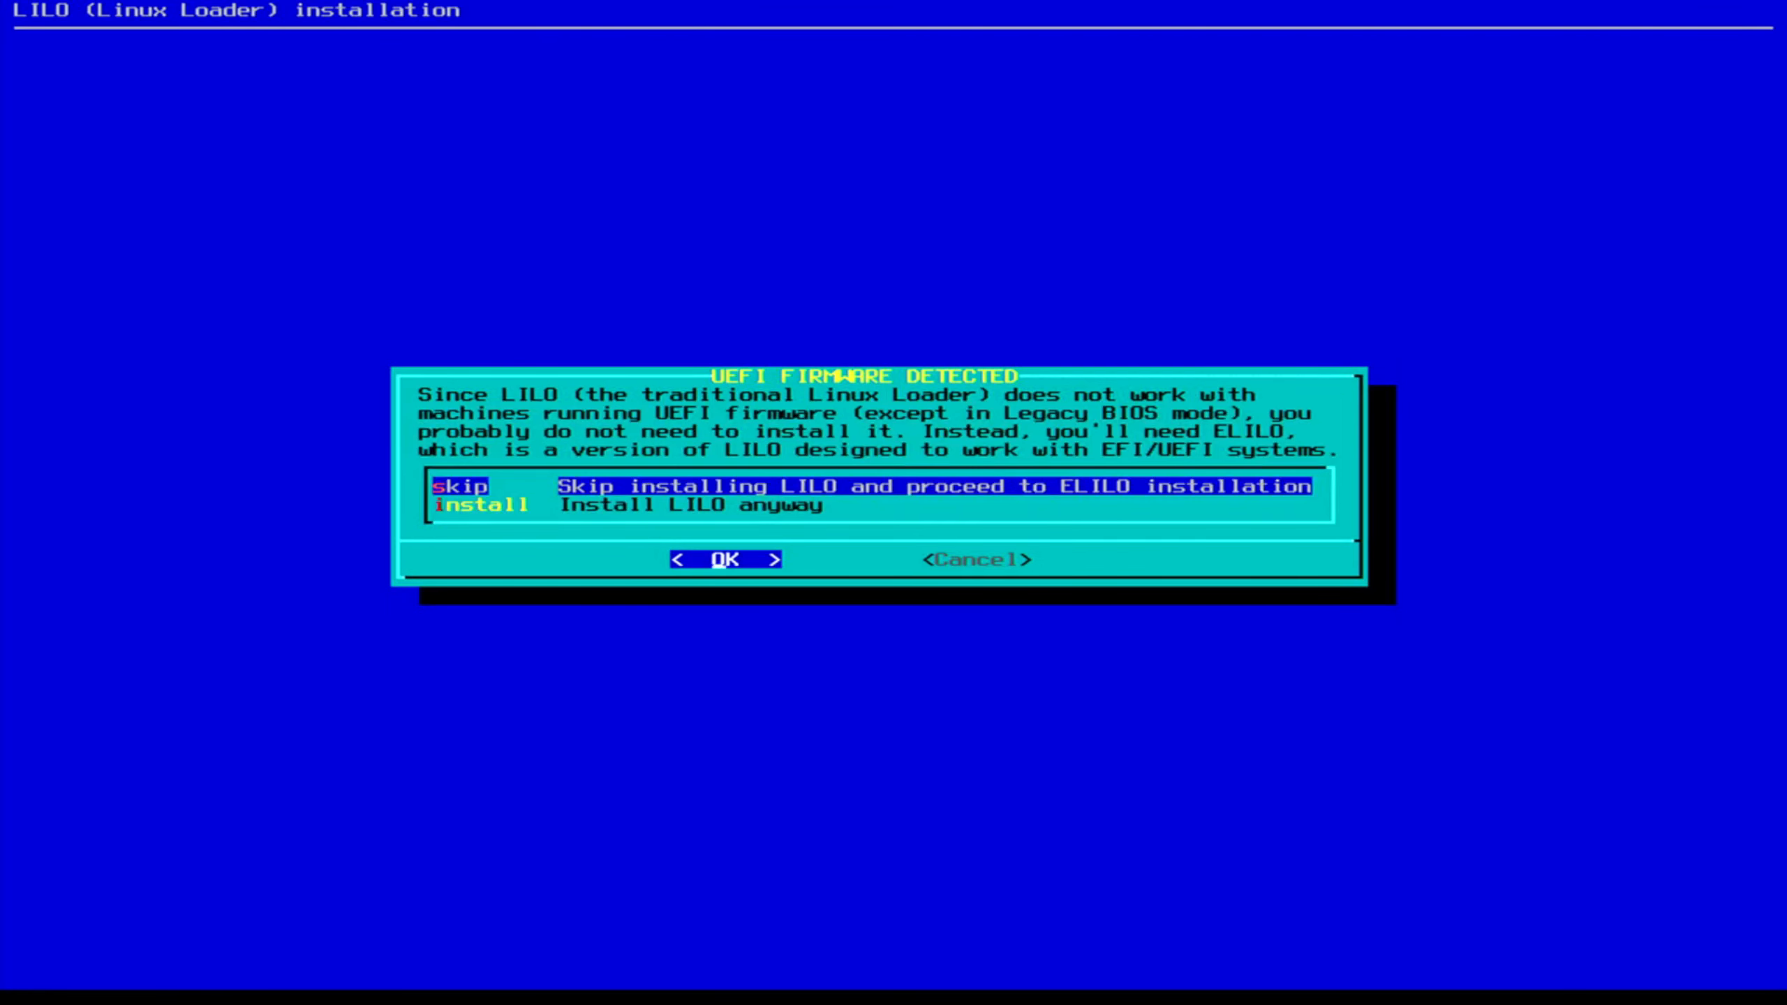
key(Return)
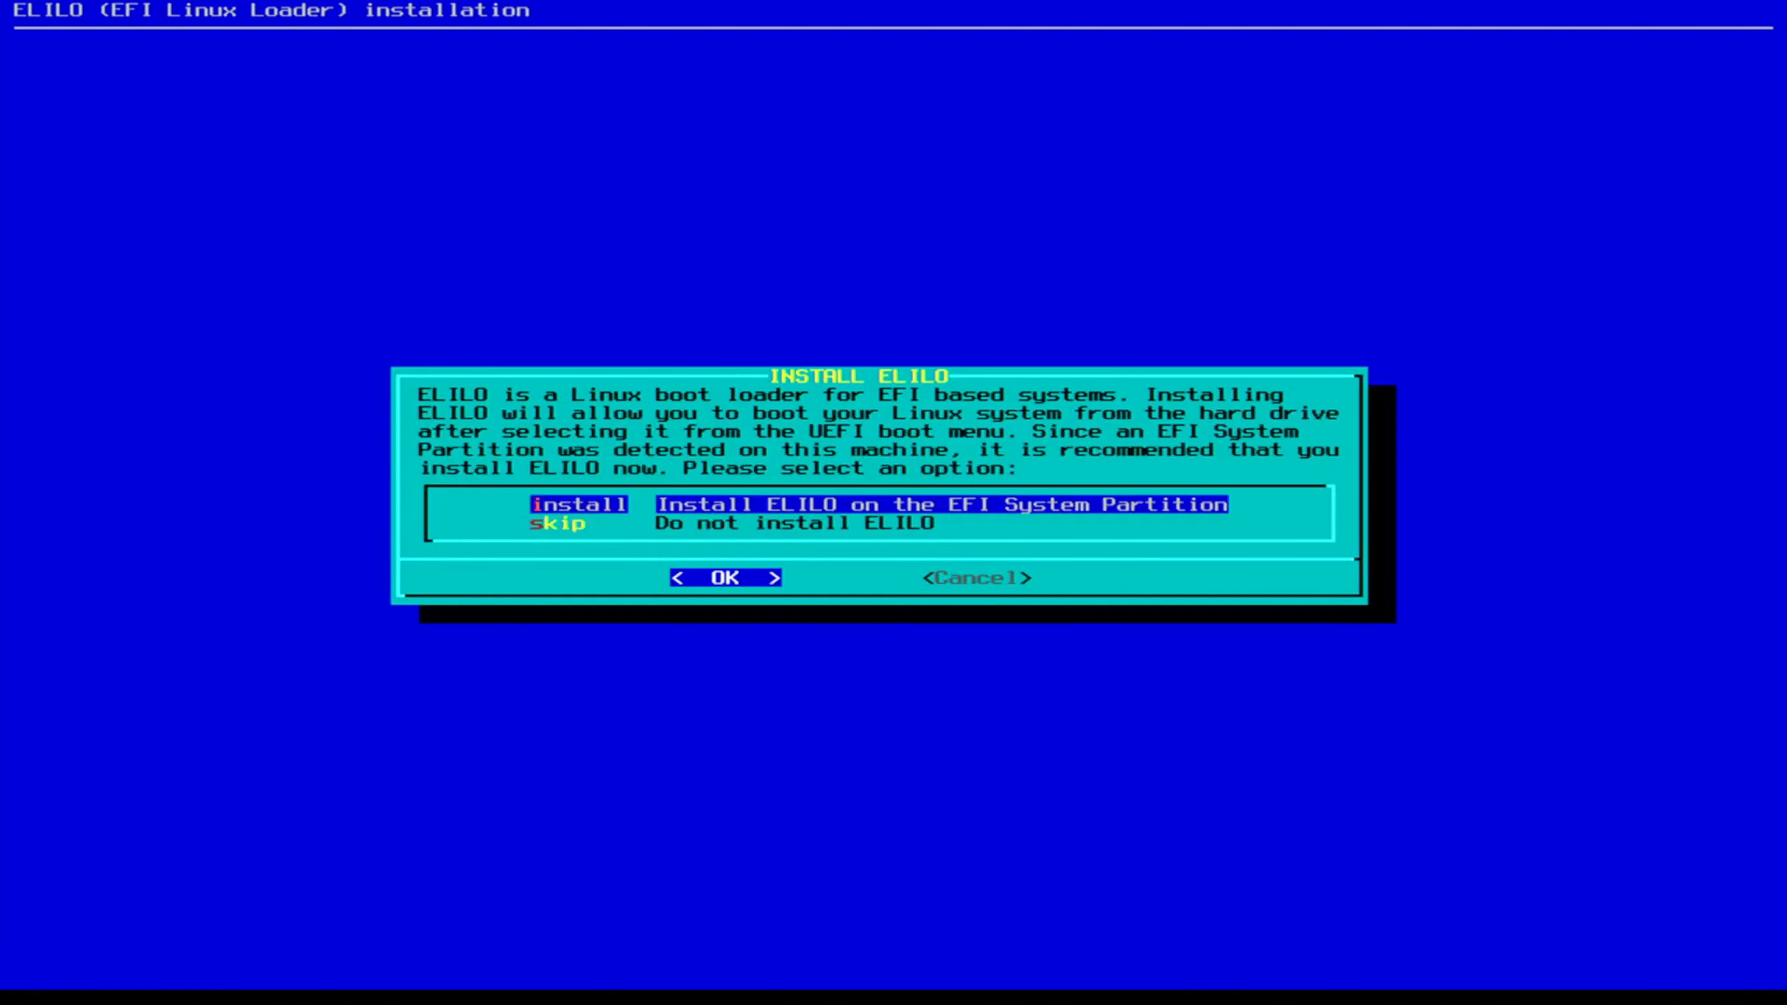
key(Down)
key(Return)
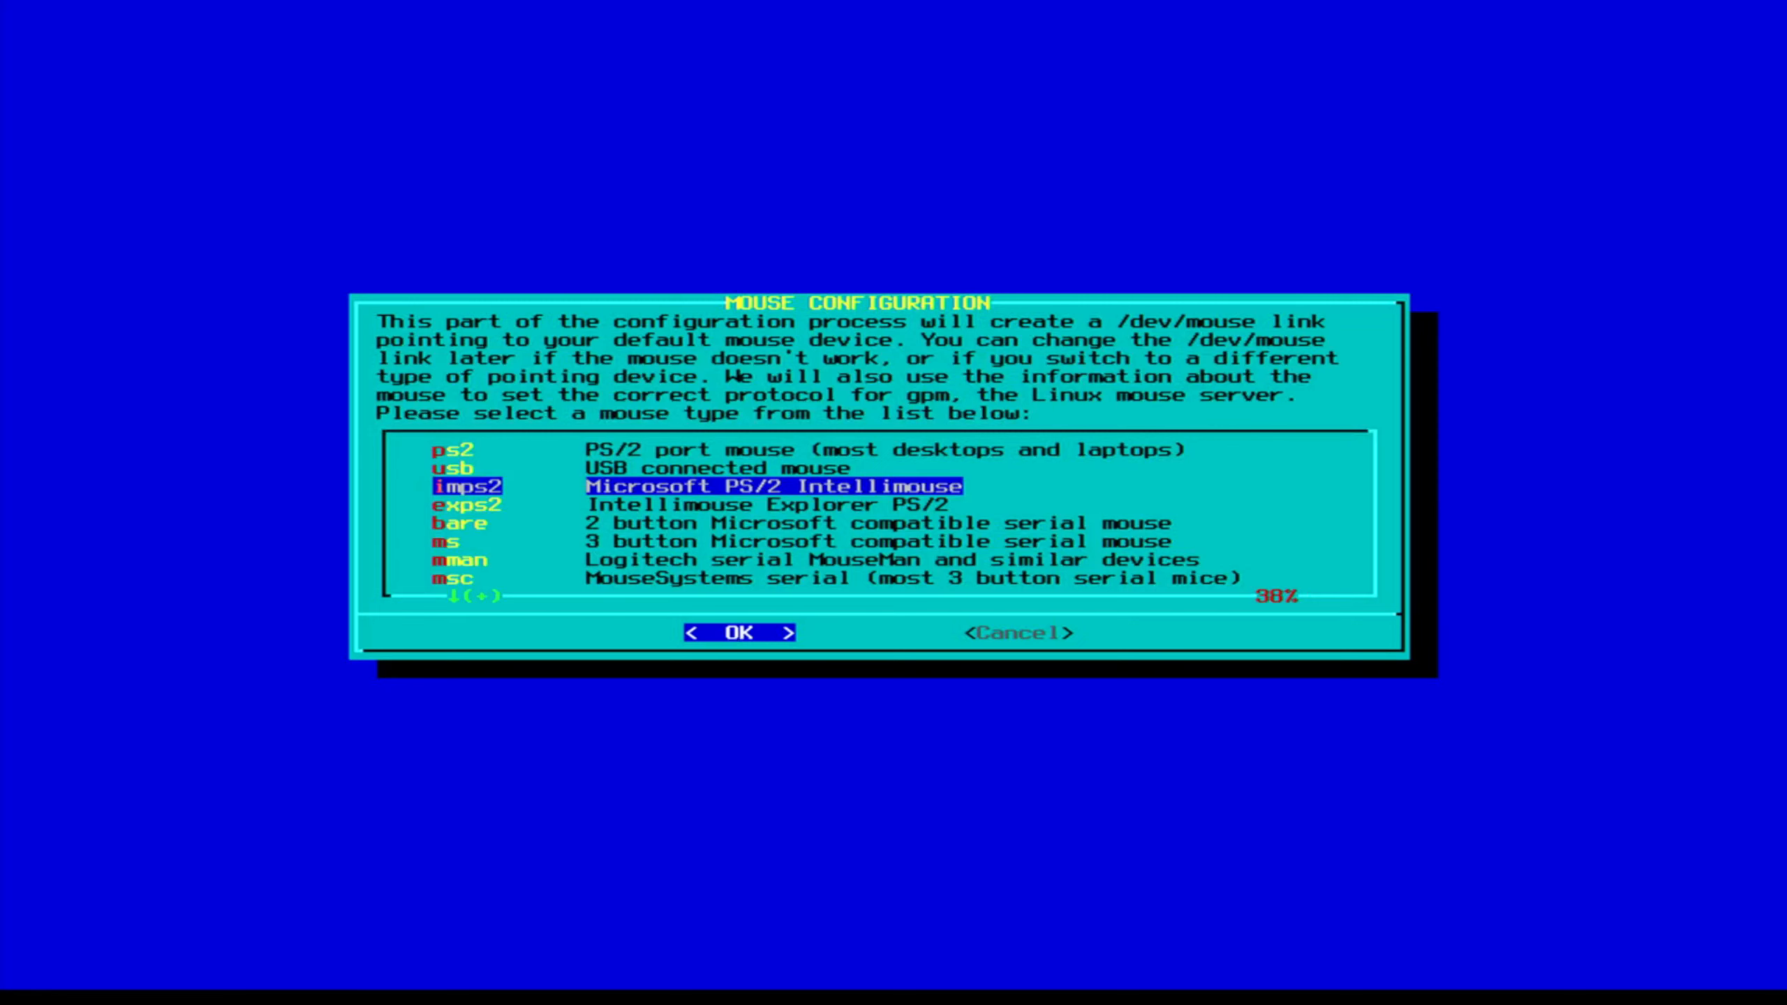
key(Return)
key(Return)
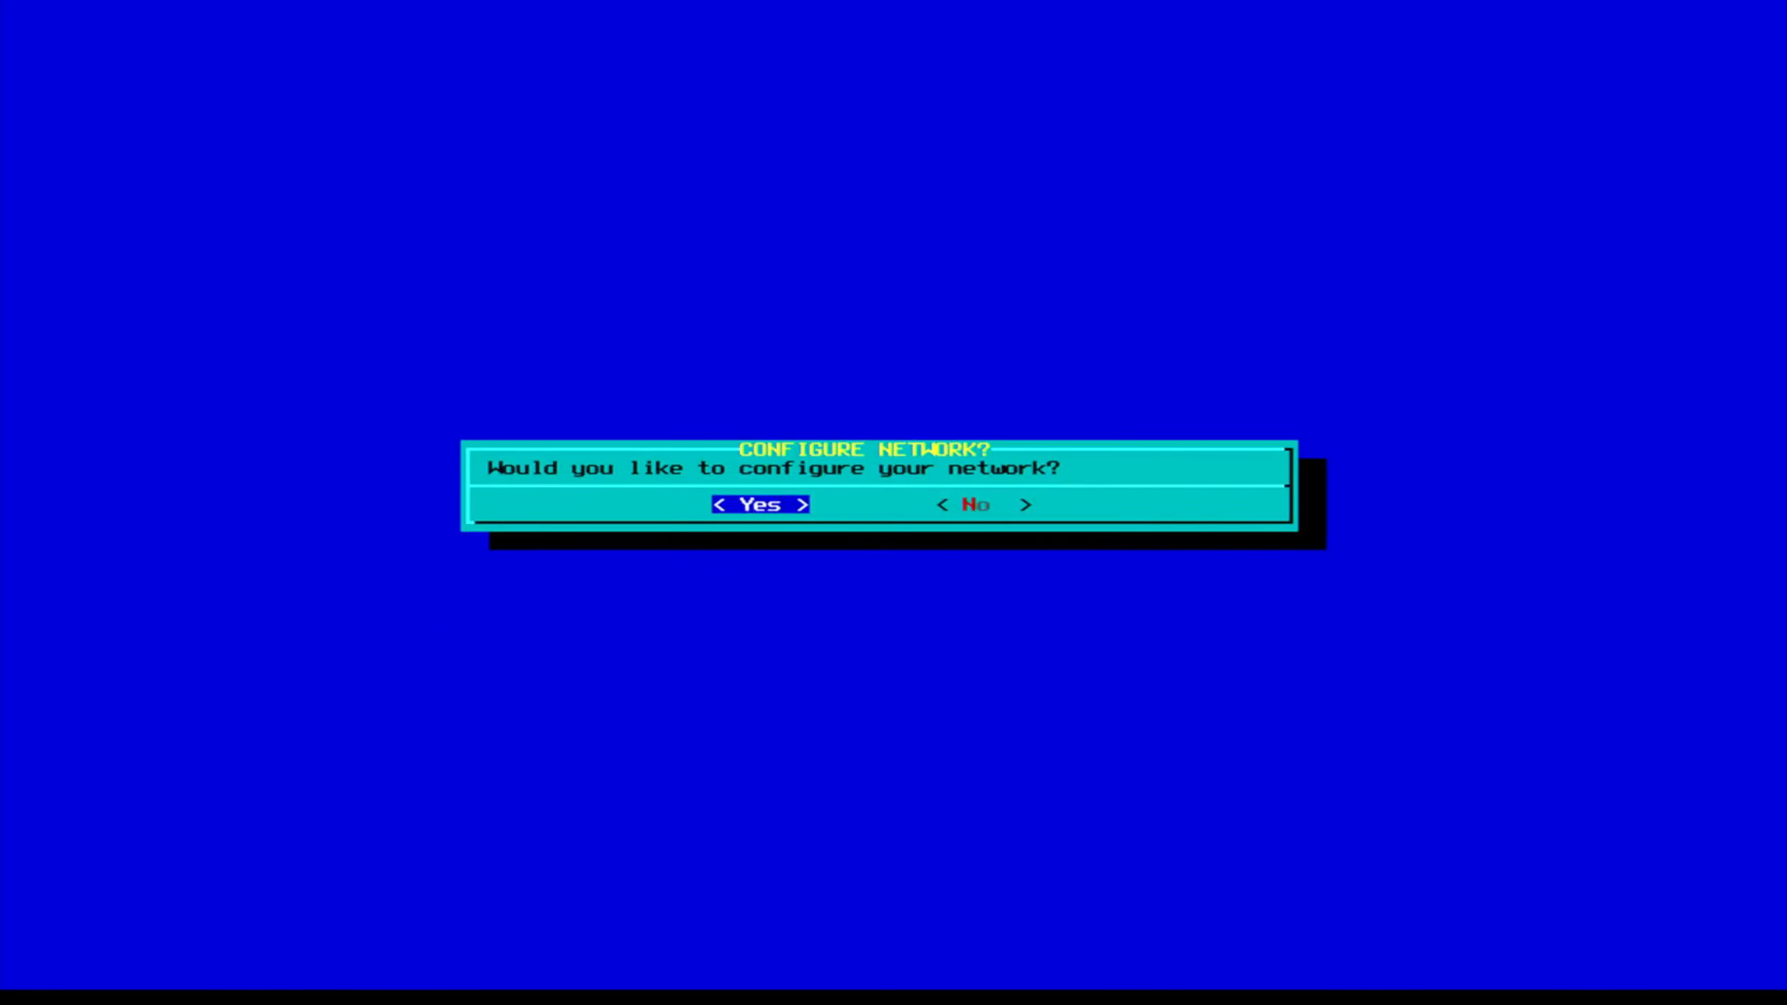
Configure networking as slackware.toolazy.dev with no VLAN, DHCP, and a blank DHCP hostname.
key(Return)
text(slackware)
key(Return)
text(toolazy)
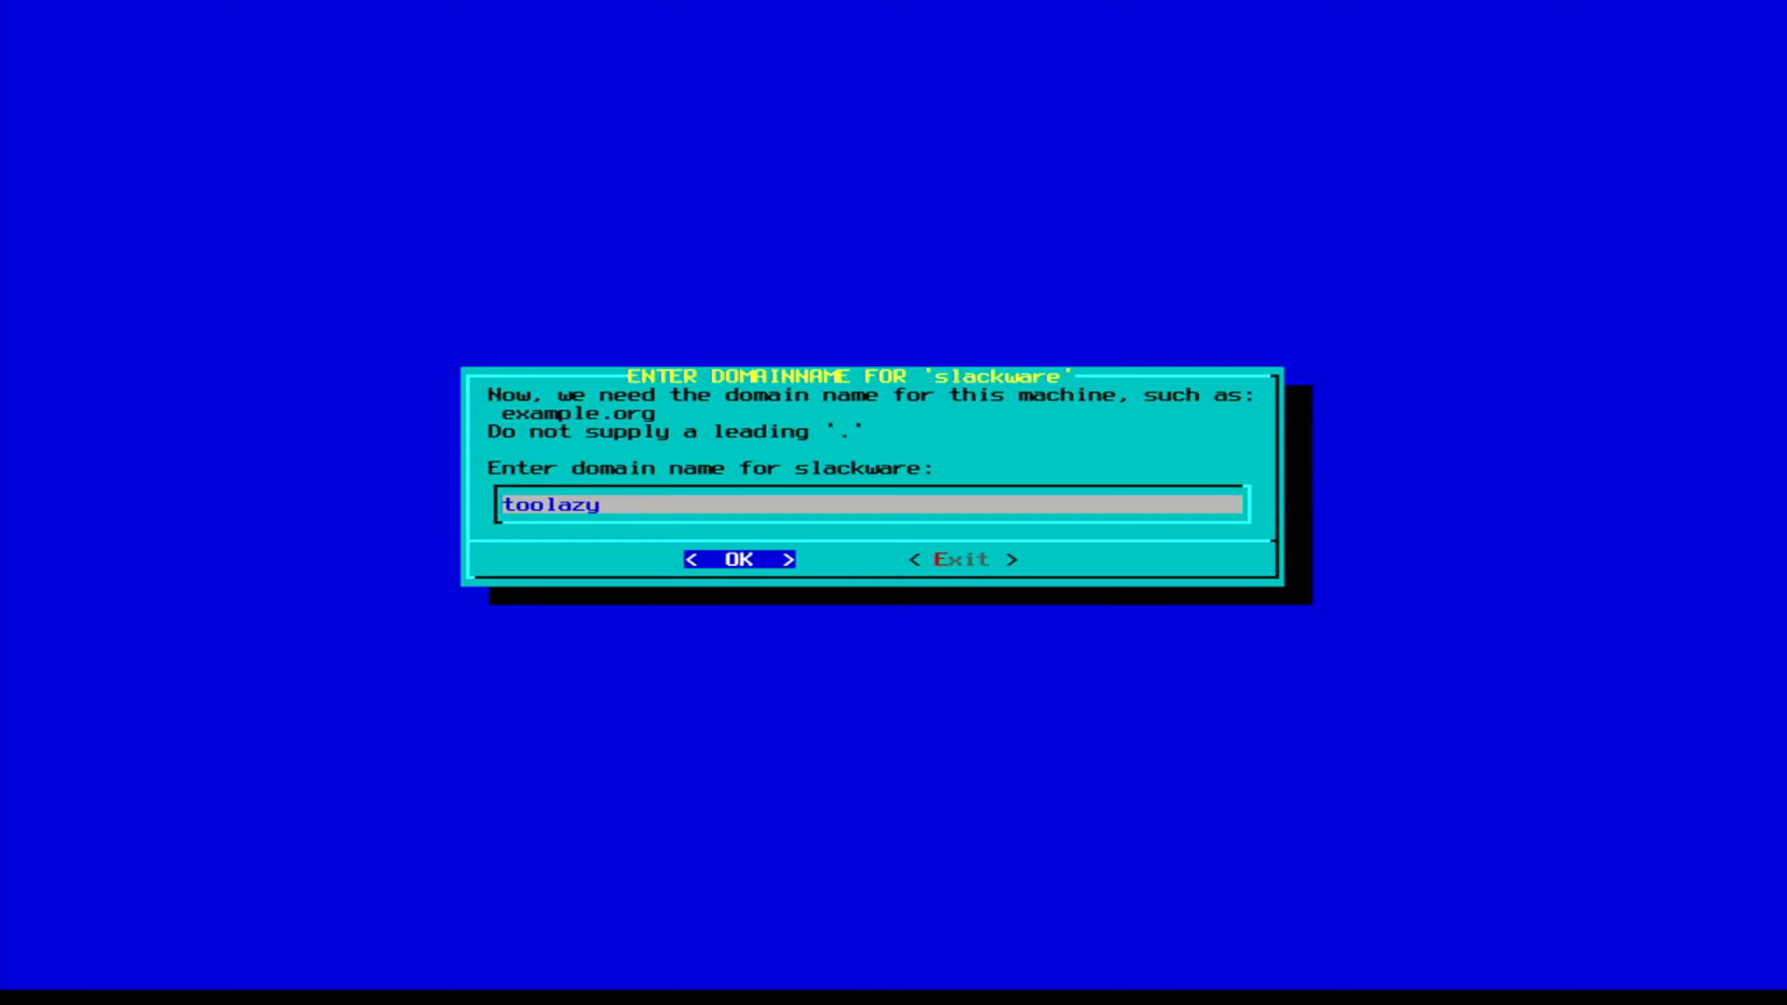
text(.dev)
key(Return)
key(Return)
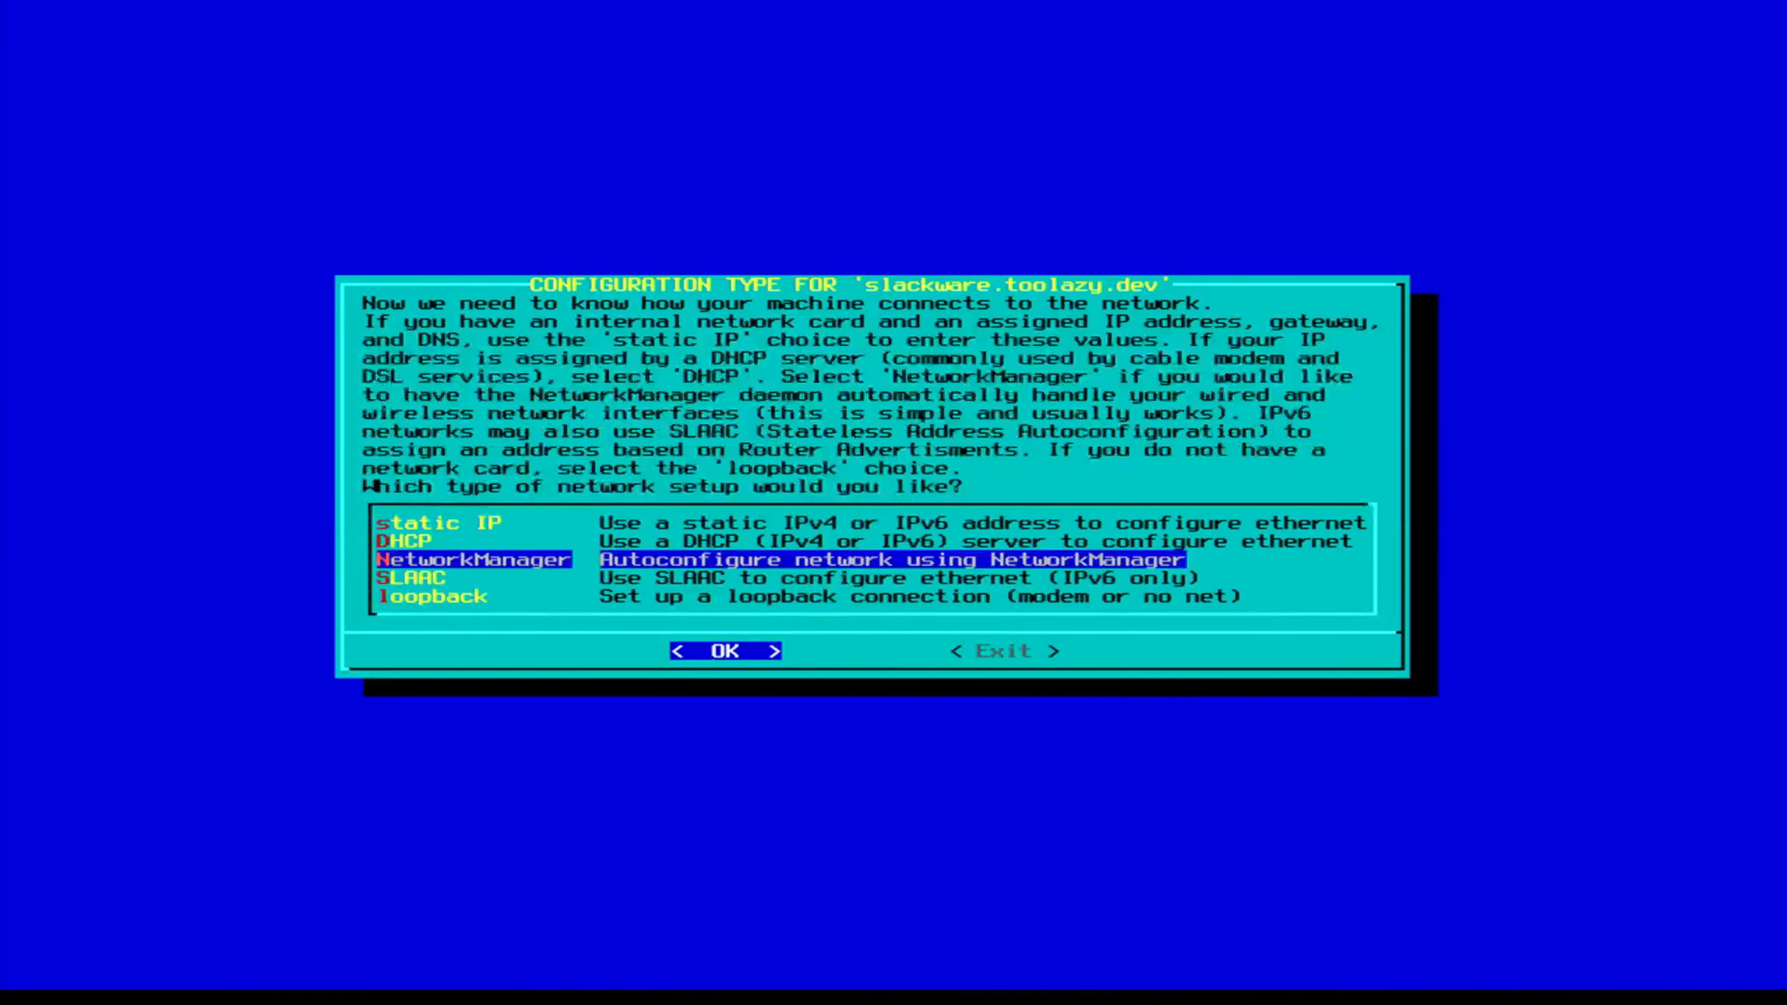
key(Up)
key(Return)
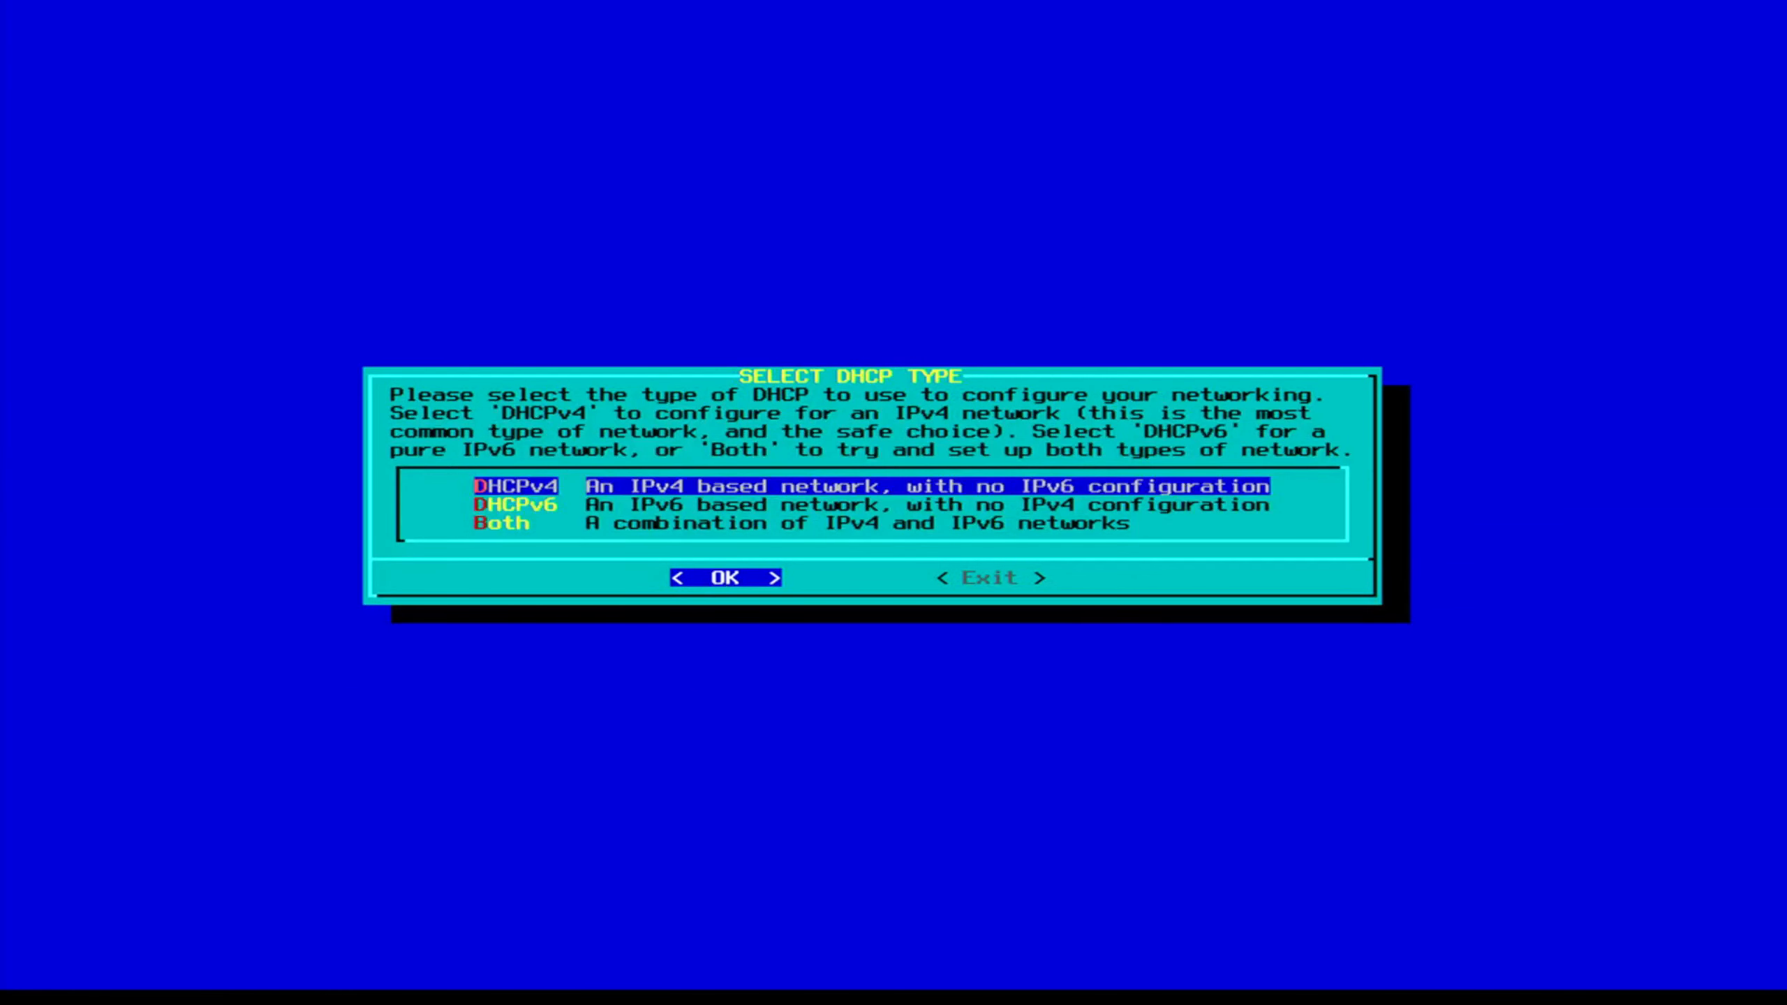
key(Return)
key(Return)
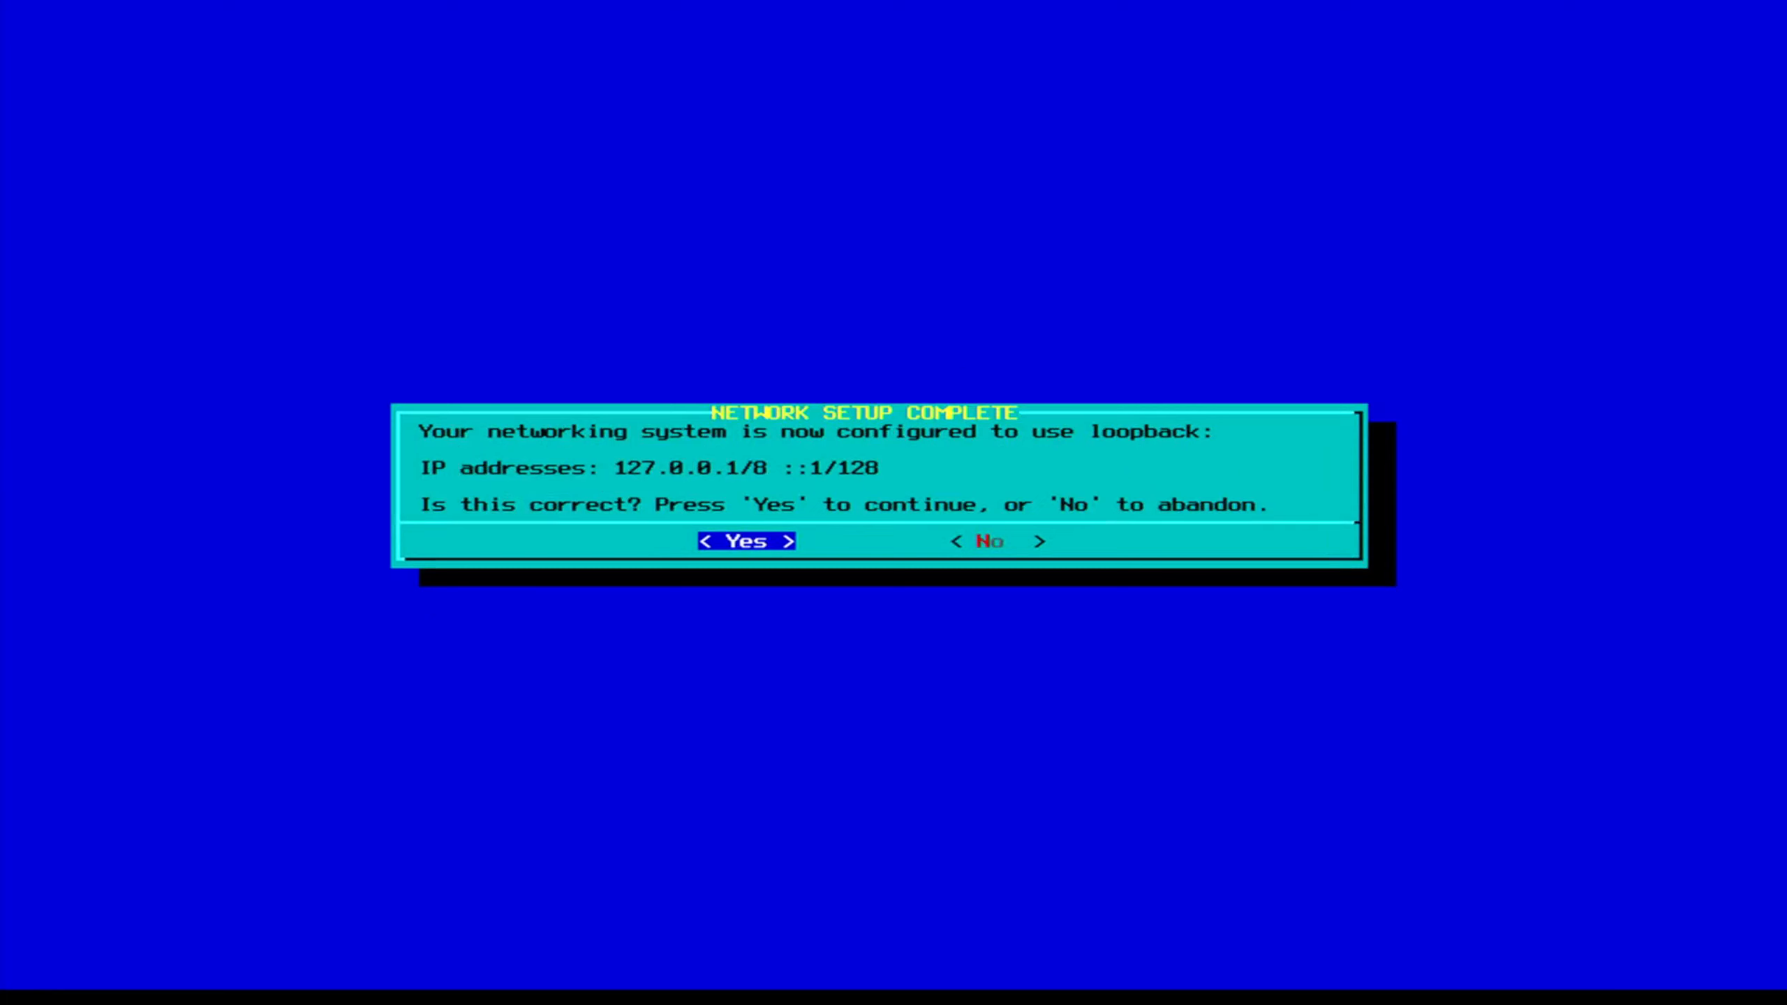
key(Return)
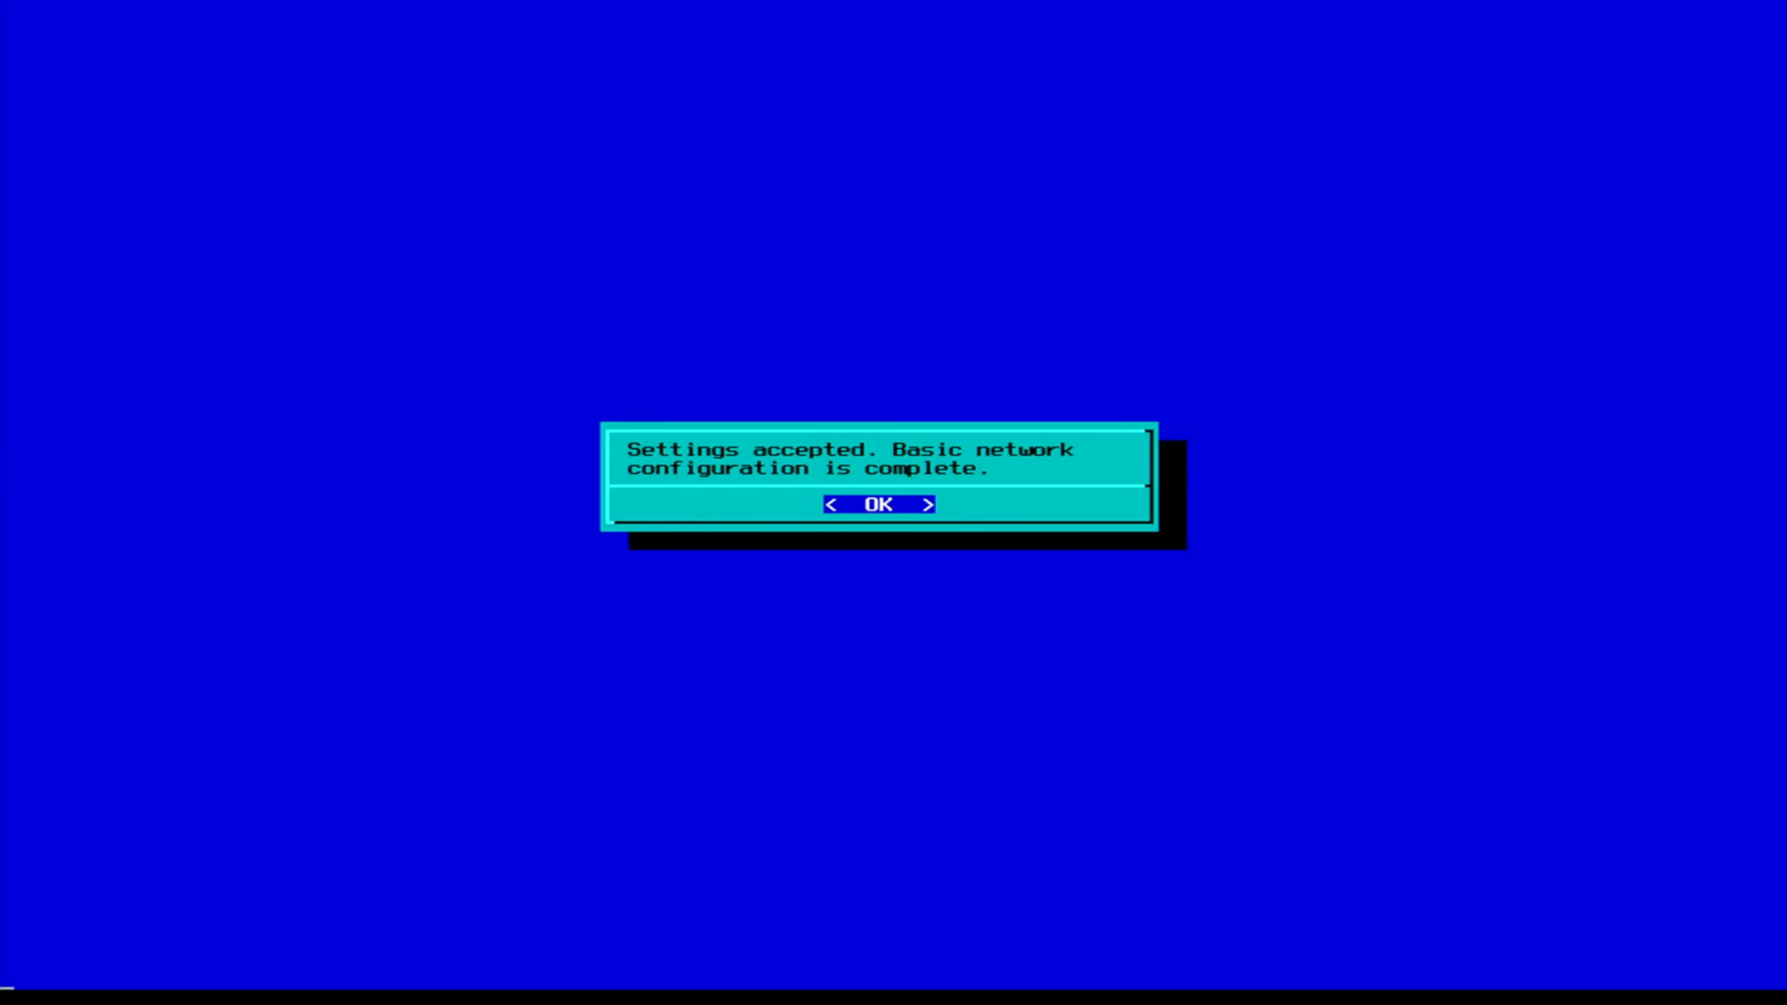
key(Return)
key(Return)
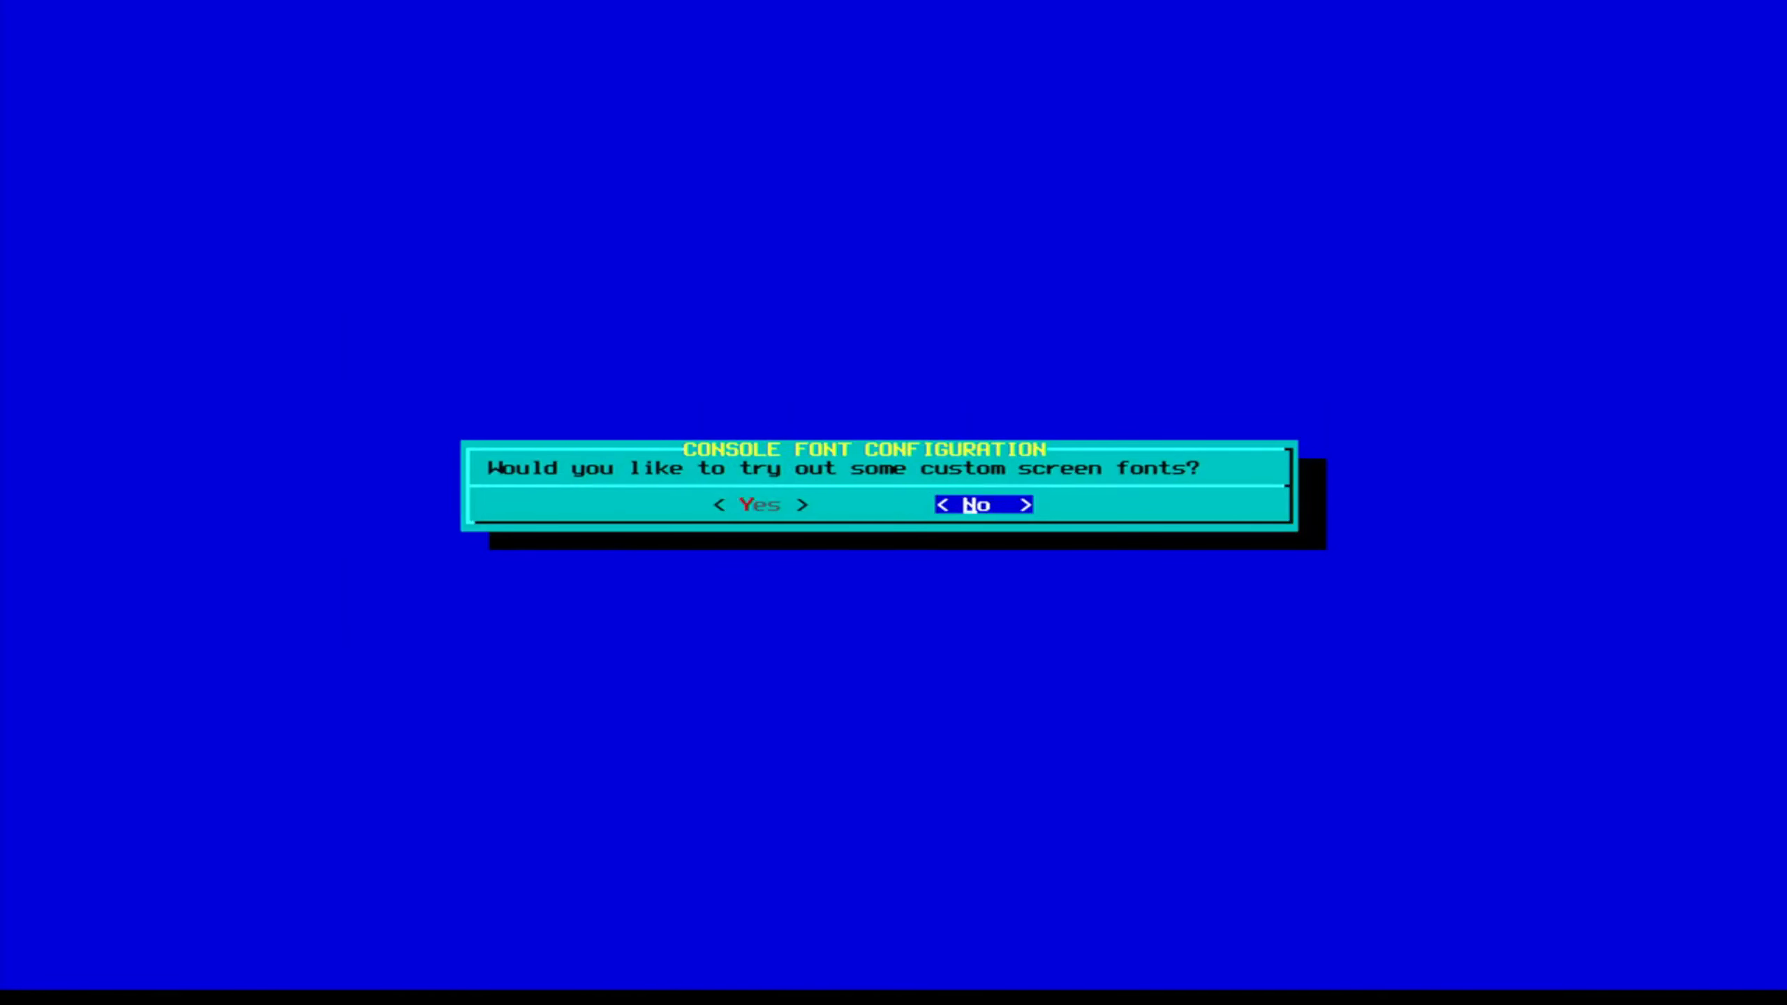
Skip custom fonts, keep the clock on local time, and choose America/Montserrat, nvi and KDE.
key(Return)
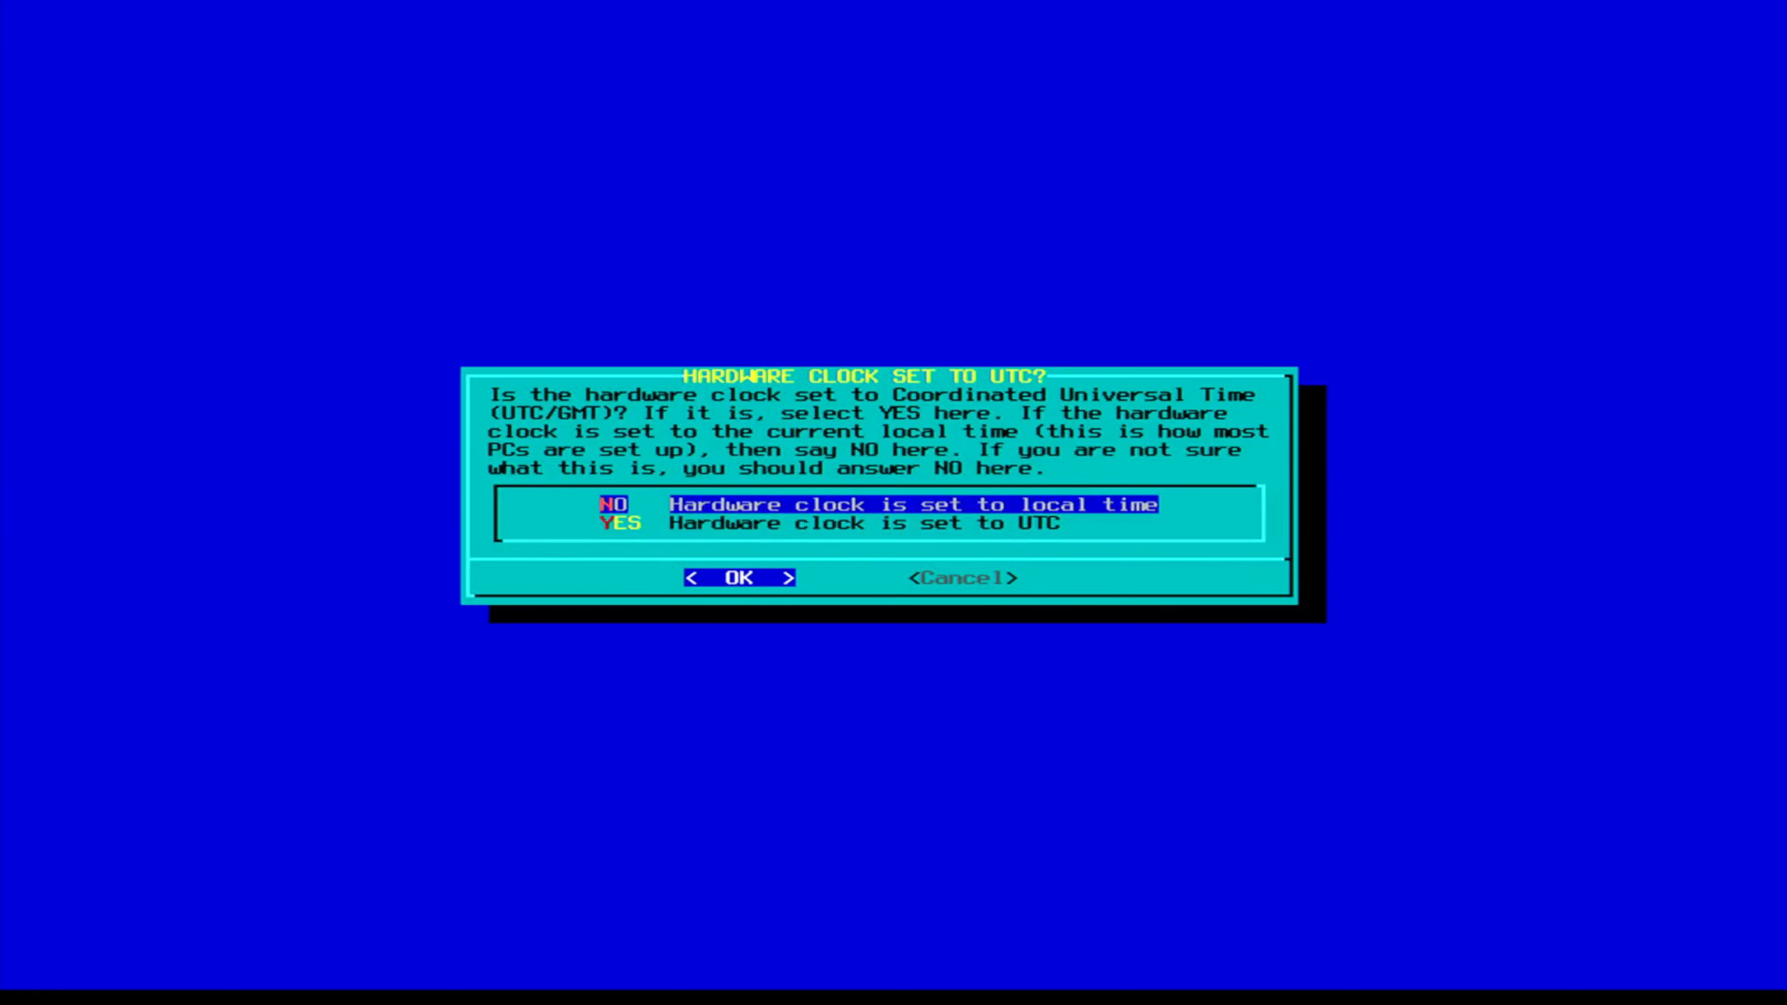
key(Return)
key(Down)
key(Down)
key(Down)
key(Down)
key(Down)
key(Down)
key(Down)
key(Down)
key(Down)
key(Down)
key(Down)
key(Down)
key(Down)
key(Down)
key(Down)
key(Down)
key(Down)
key(Down)
key(Down)
key(Down)
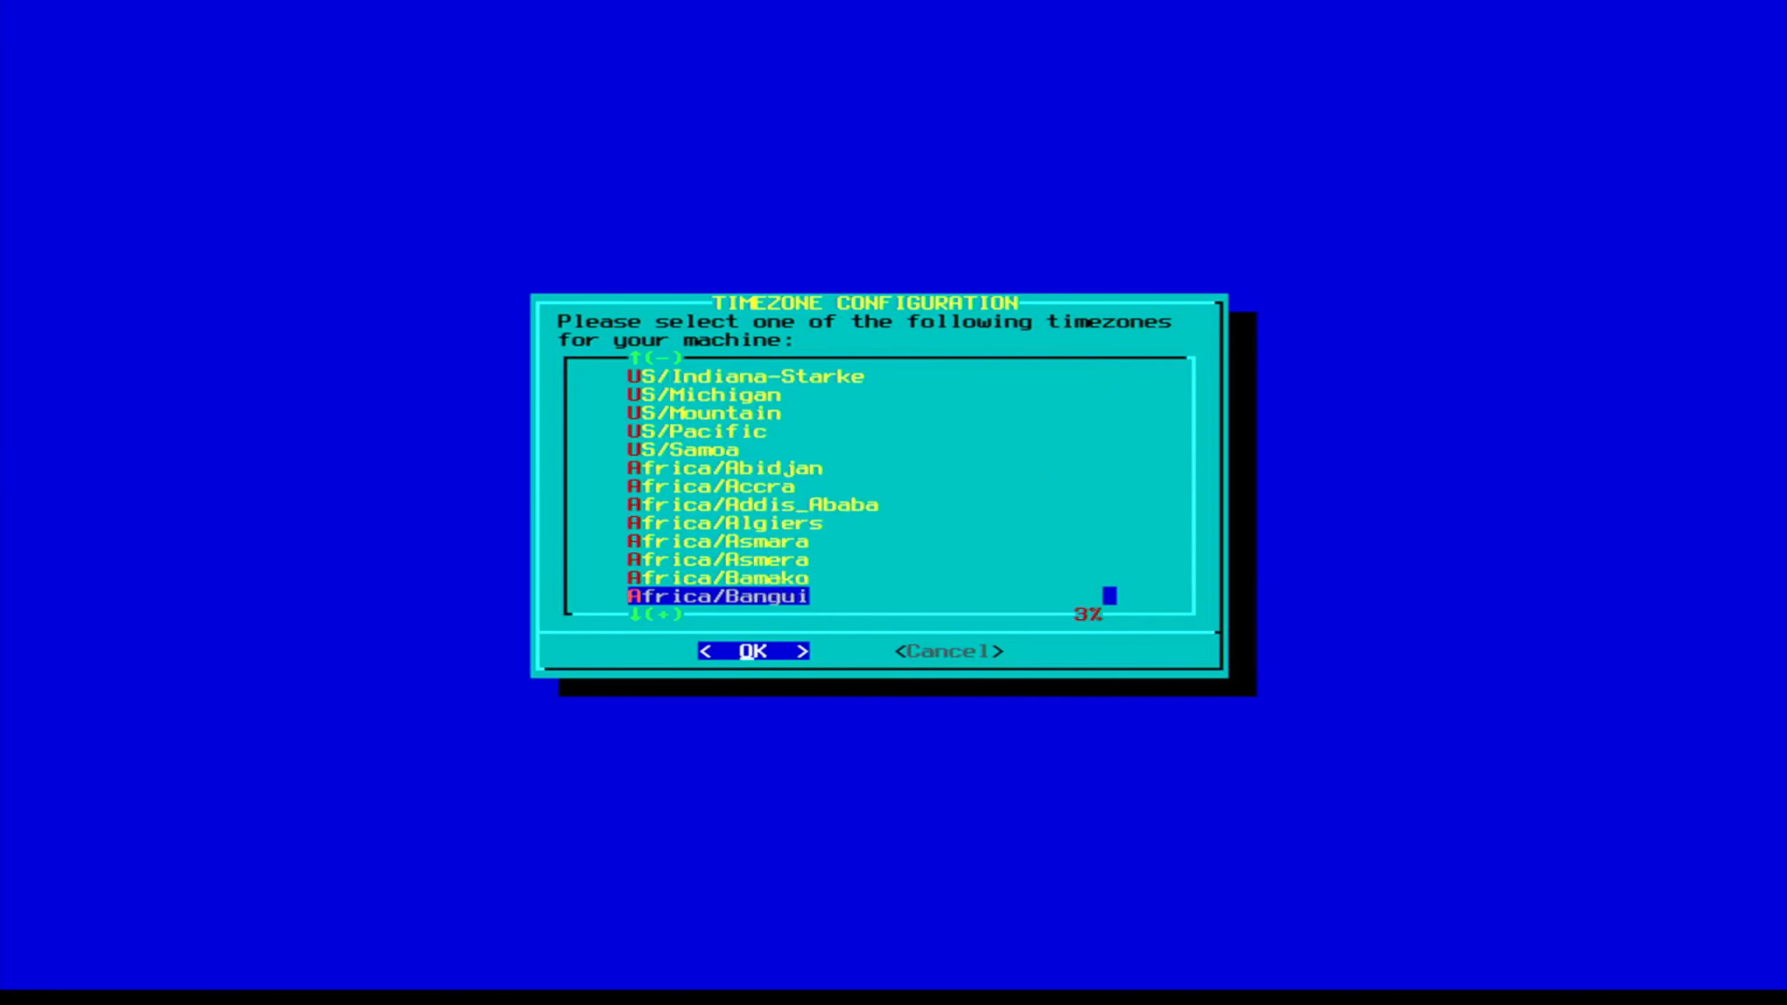
key(Down)
key(Down)
key(Down)
key(Down)
key(Down)
key(Down)
key(Down)
key(Down)
key(Down)
key(Down)
key(Down)
key(Down)
key(Down)
key(Down)
key(Down)
key(Down)
key(Down)
key(Down)
key(Down)
key(Down)
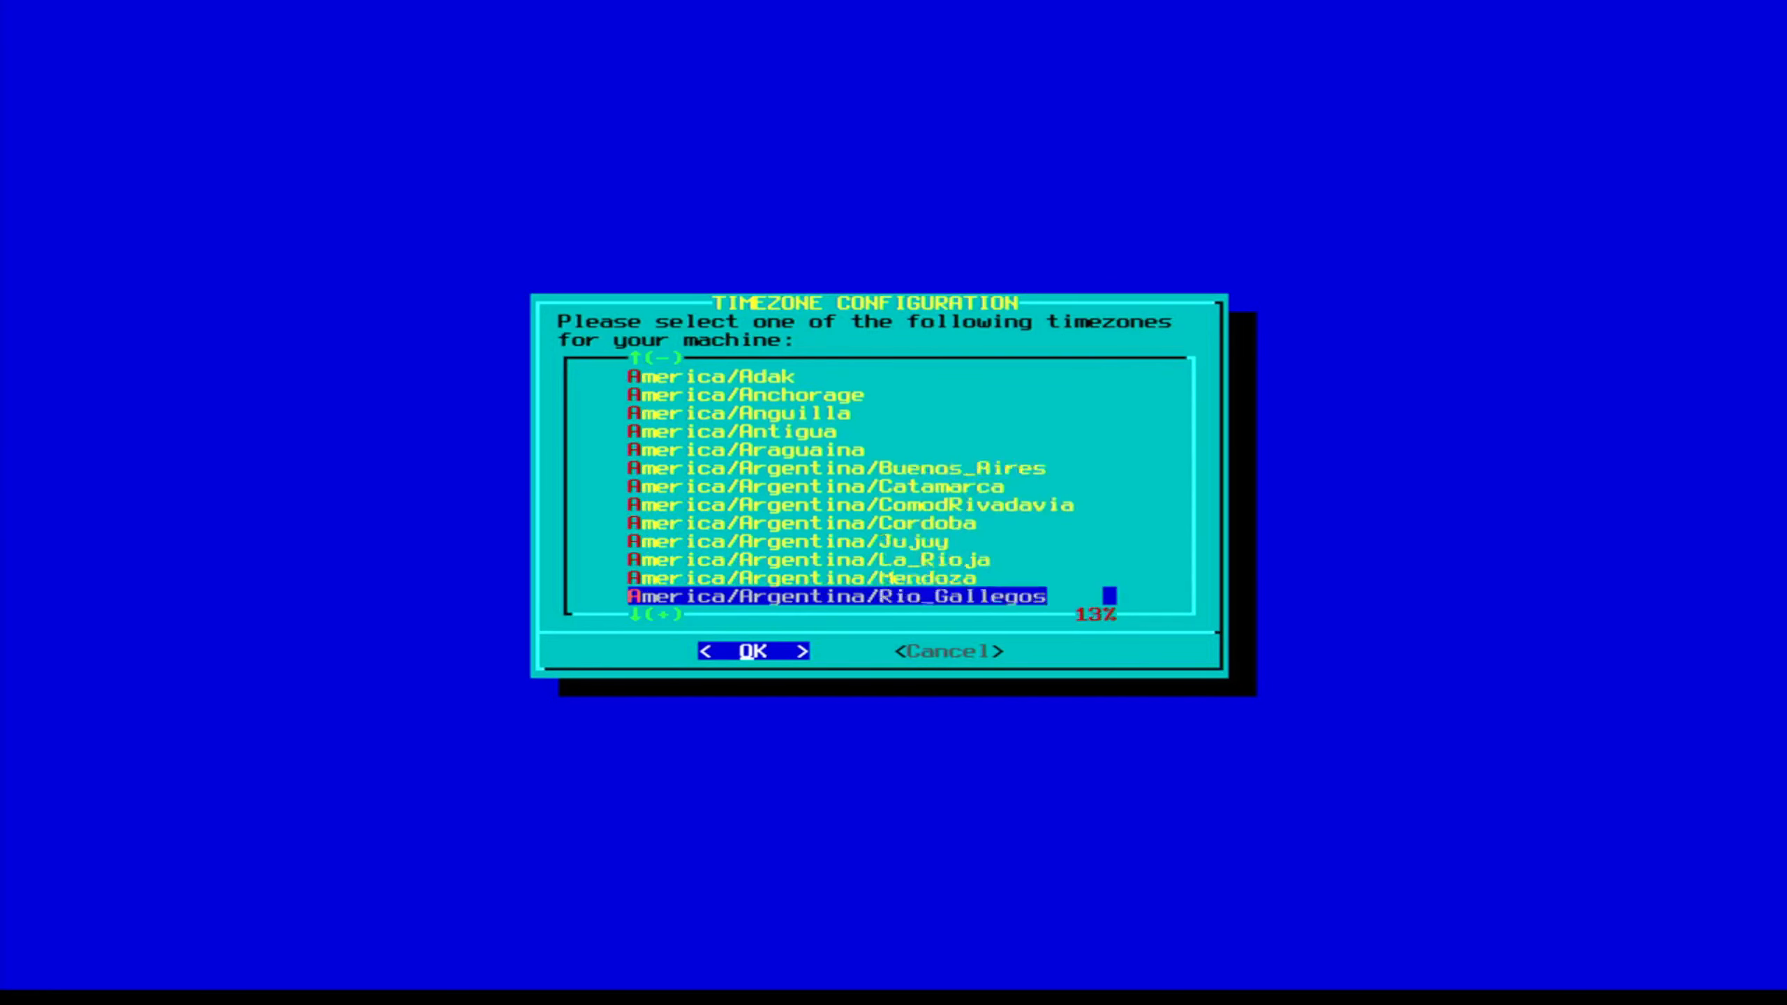
key(Down)
key(Down)
key(Down)
key(Down)
key(Down)
key(Down)
key(Down)
key(Down)
key(Down)
key(Down)
key(Down)
key(Down)
key(Down)
key(Down)
key(Down)
key(Down)
key(Down)
key(Down)
key(Down)
key(Down)
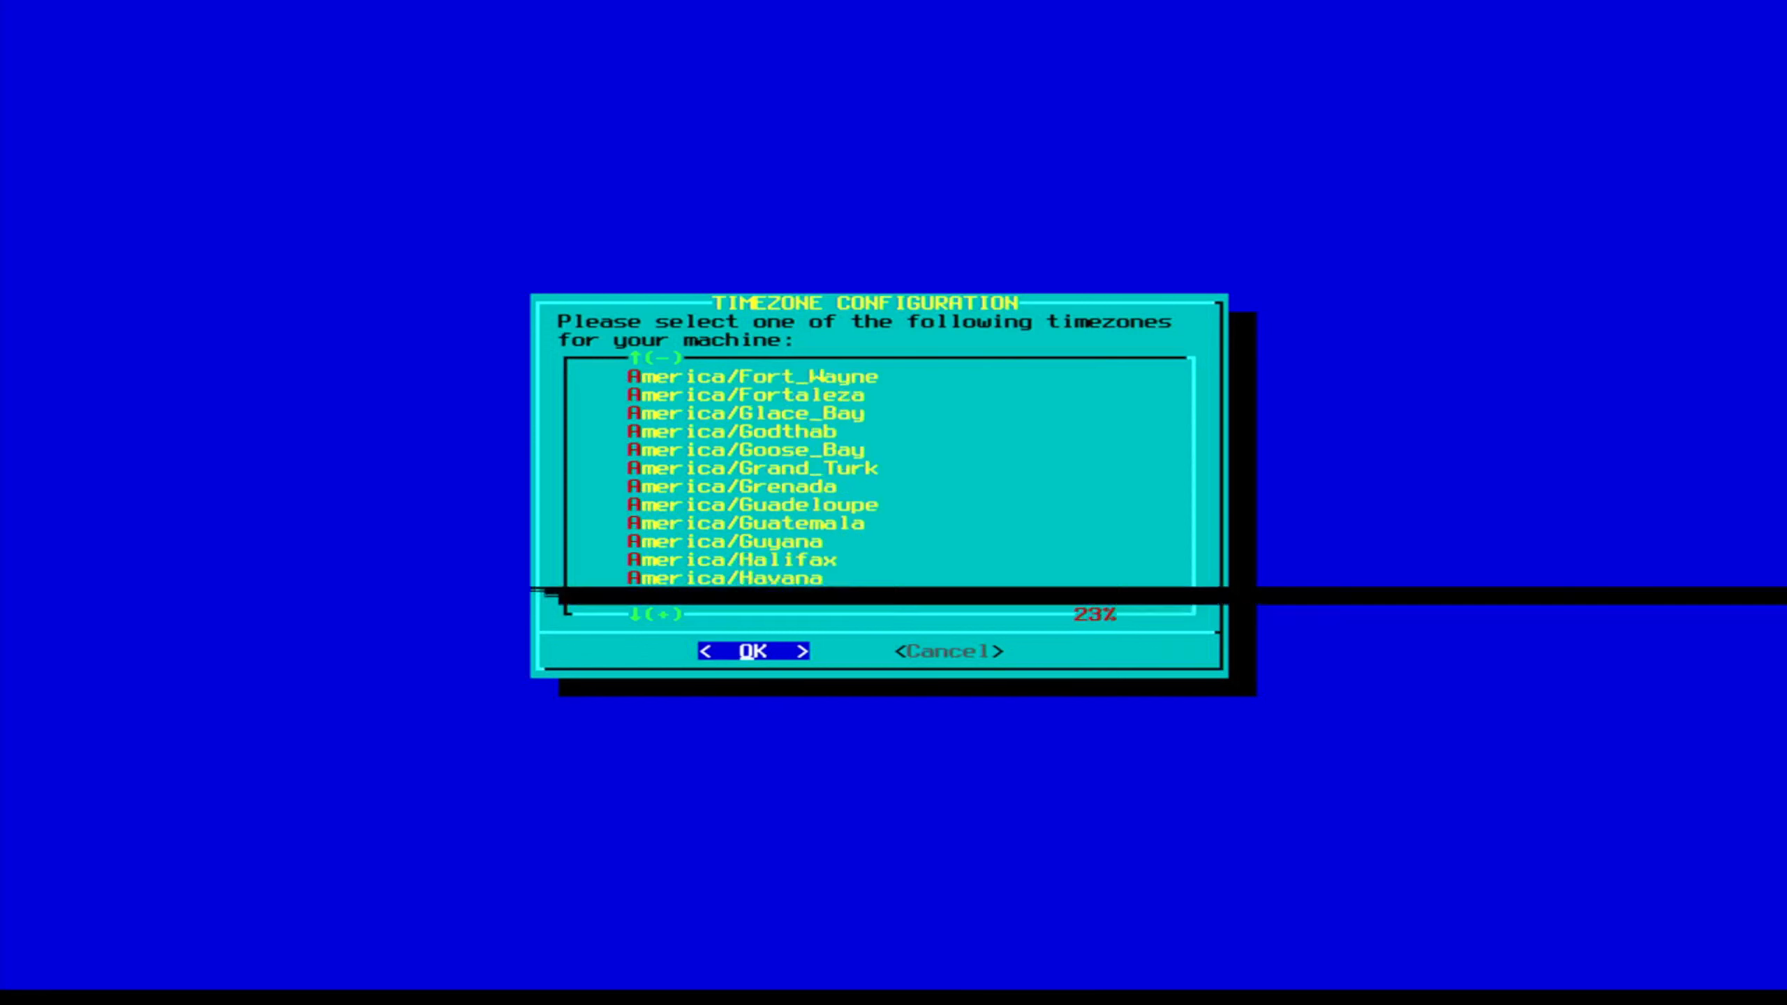
key(Down)
key(Down)
key(Down)
key(Down)
key(Down)
key(Down)
key(Down)
key(Down)
key(Down)
key(Down)
key(Down)
key(Down)
key(Down)
key(Down)
key(Down)
key(Down)
key(Down)
key(Down)
key(Down)
key(Down)
key(Down)
key(Down)
key(Down)
key(Down)
key(Down)
key(Down)
key(Down)
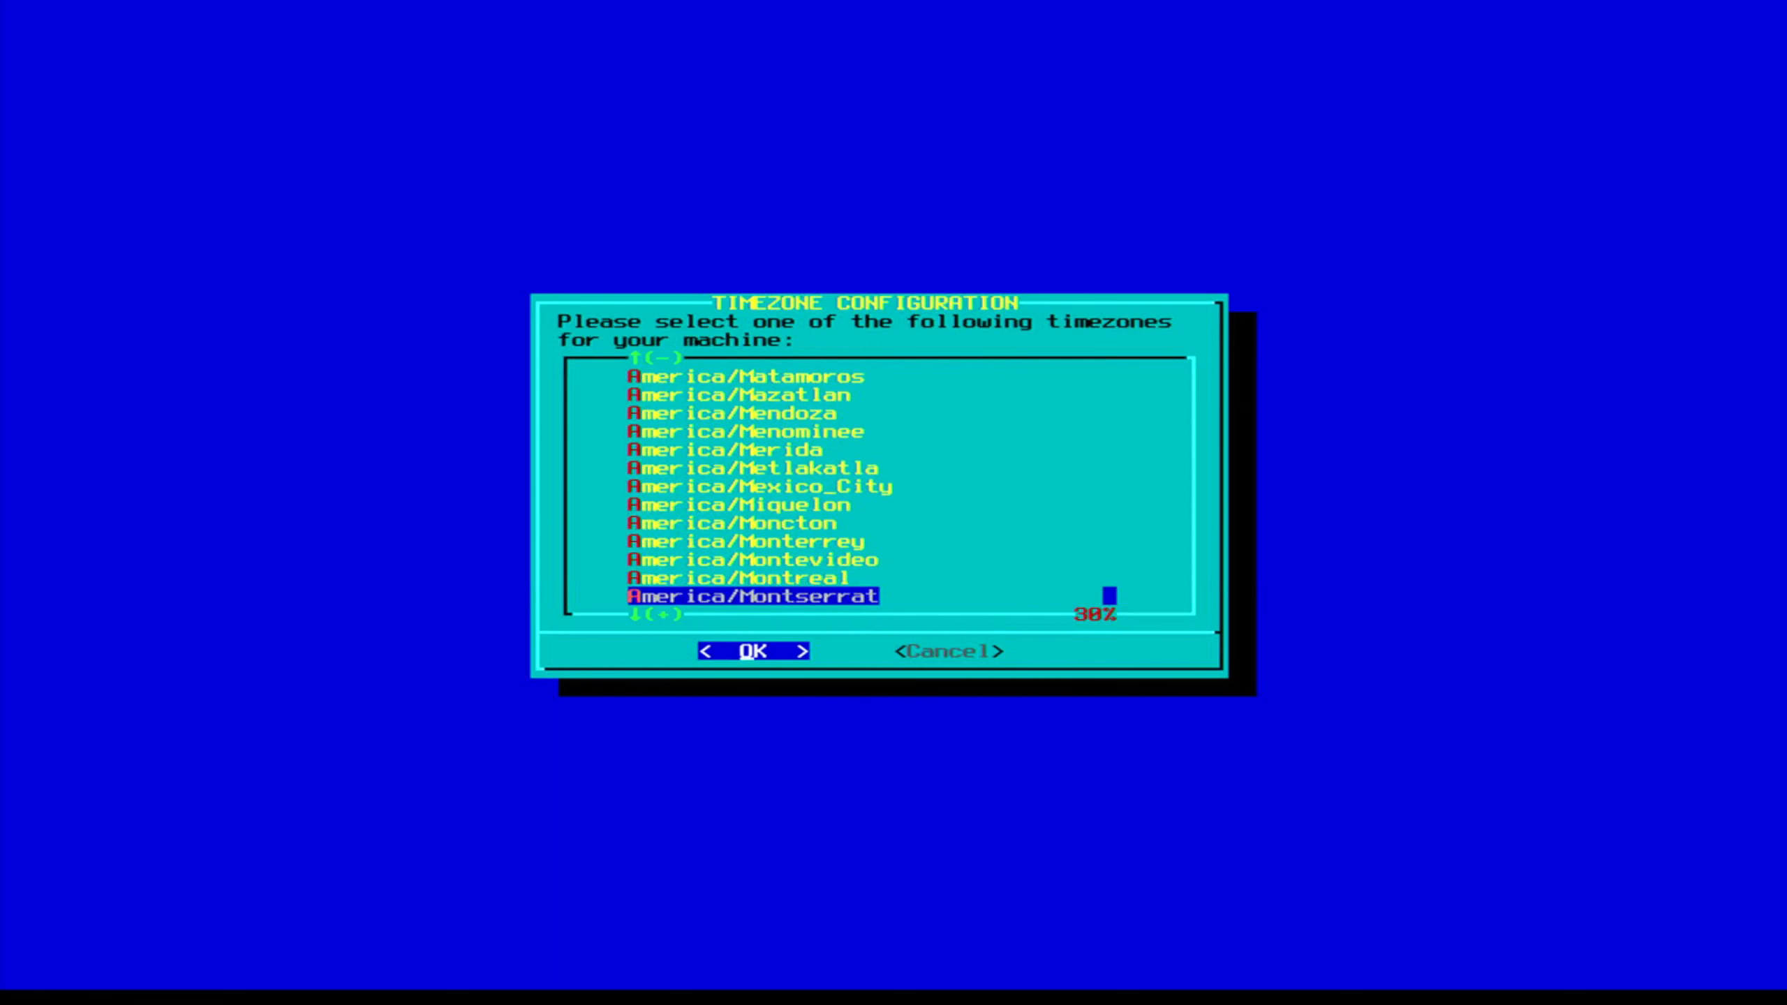
key(Return)
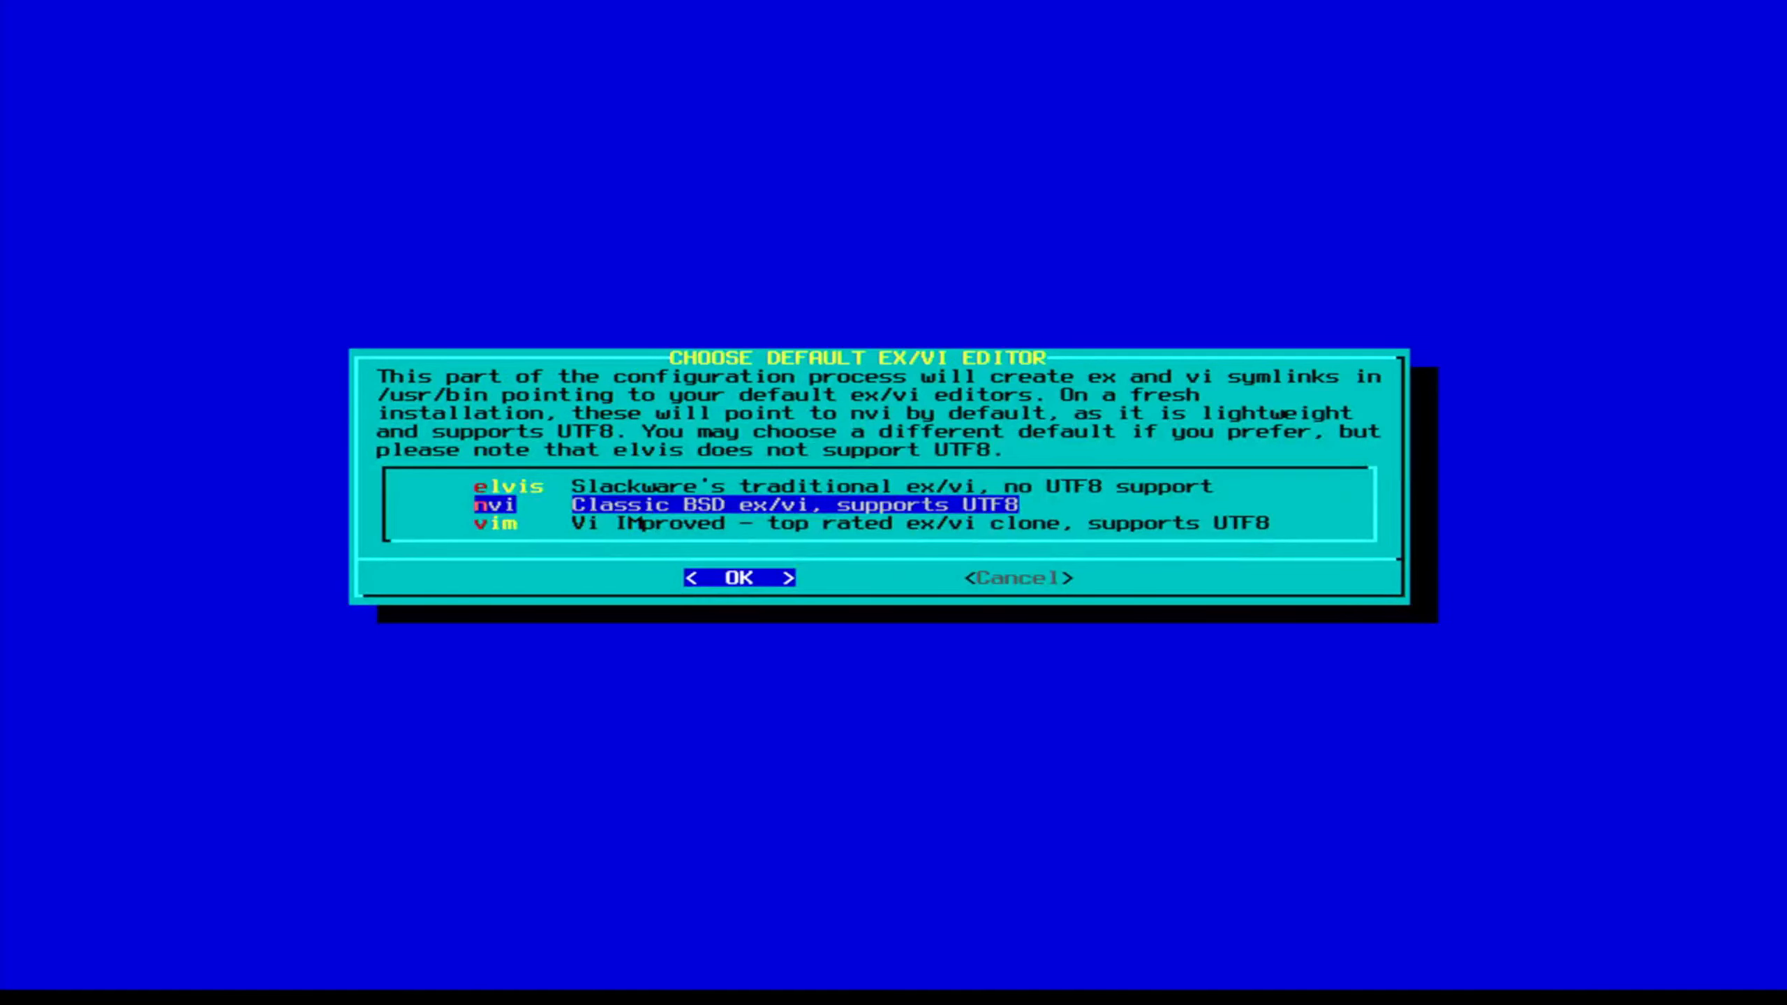
key(Return)
key(Return)
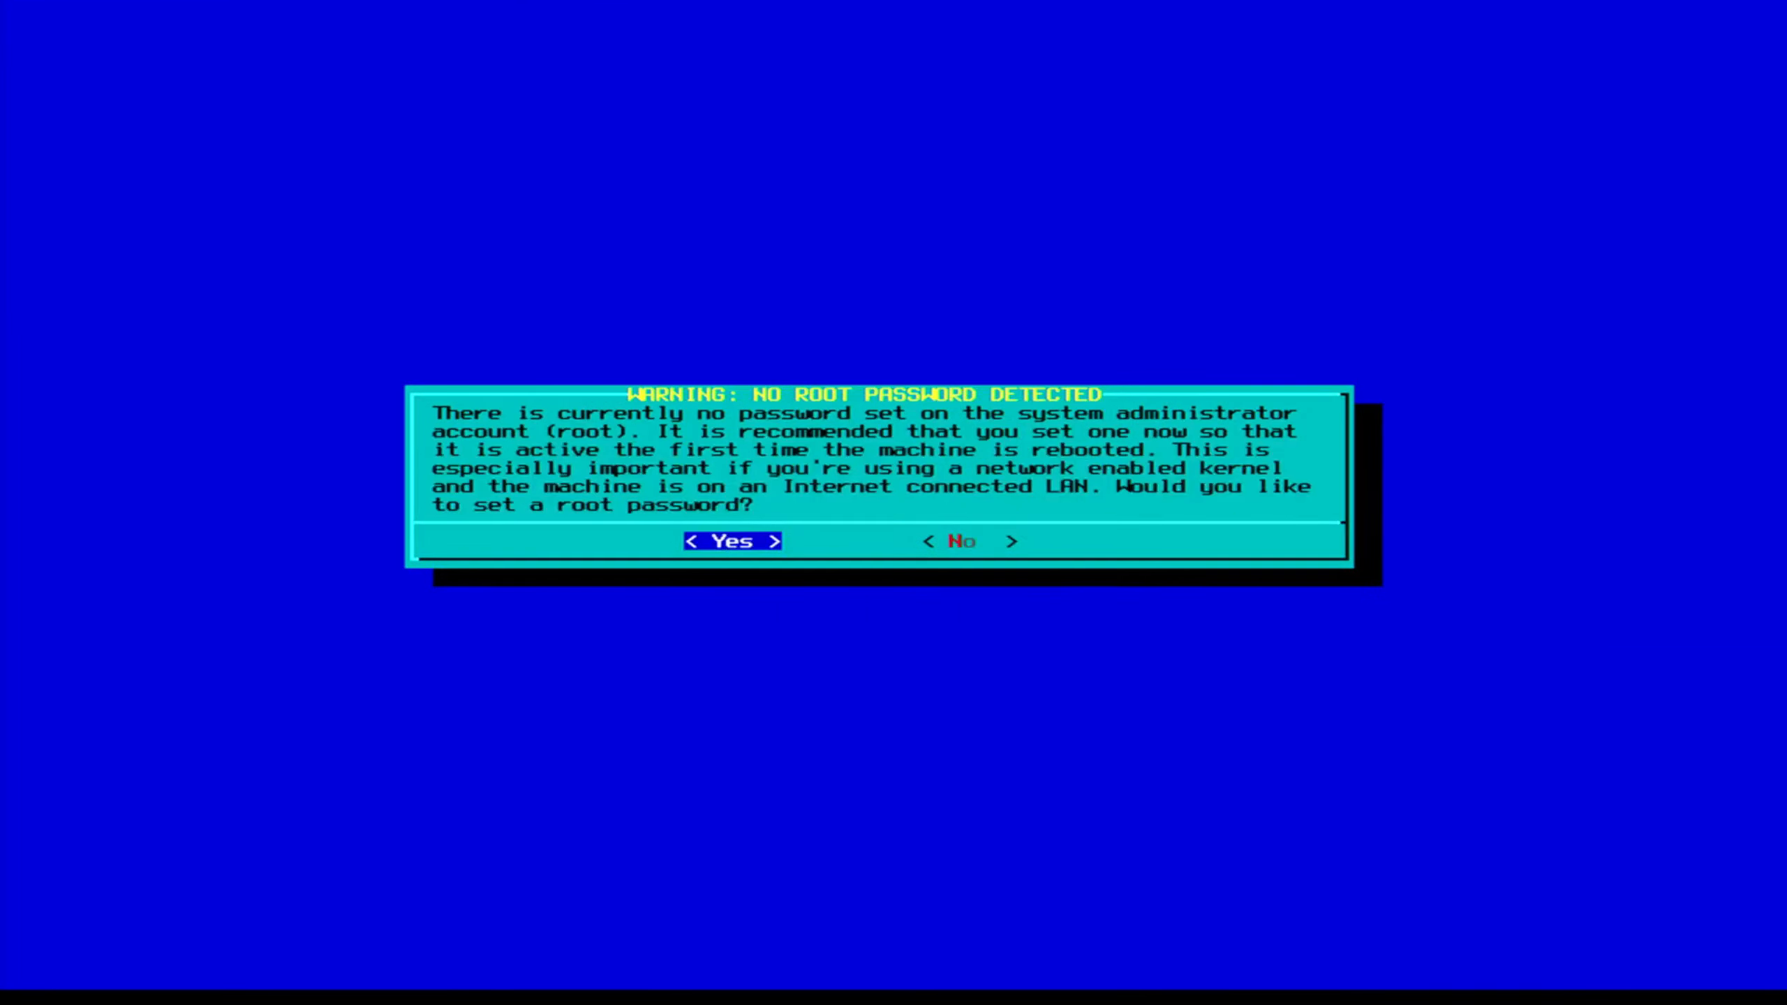
key(Return)
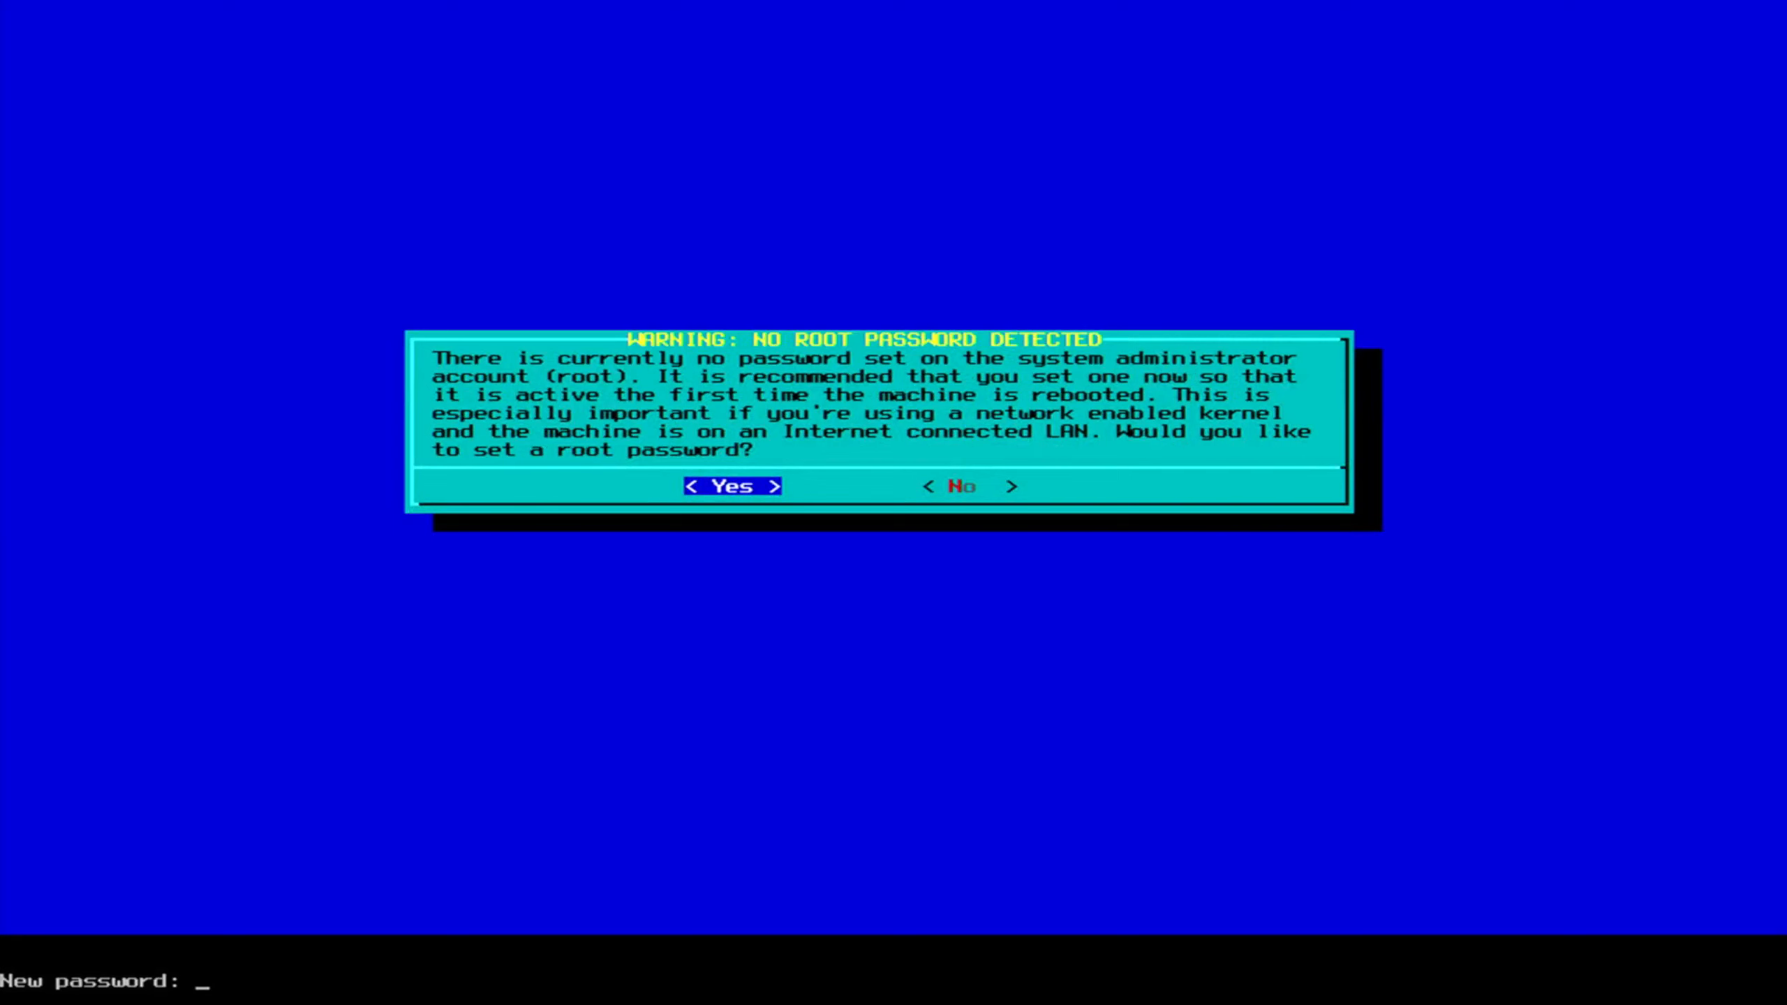
Enter the new root password and confirm it by retyping.
key(Return)
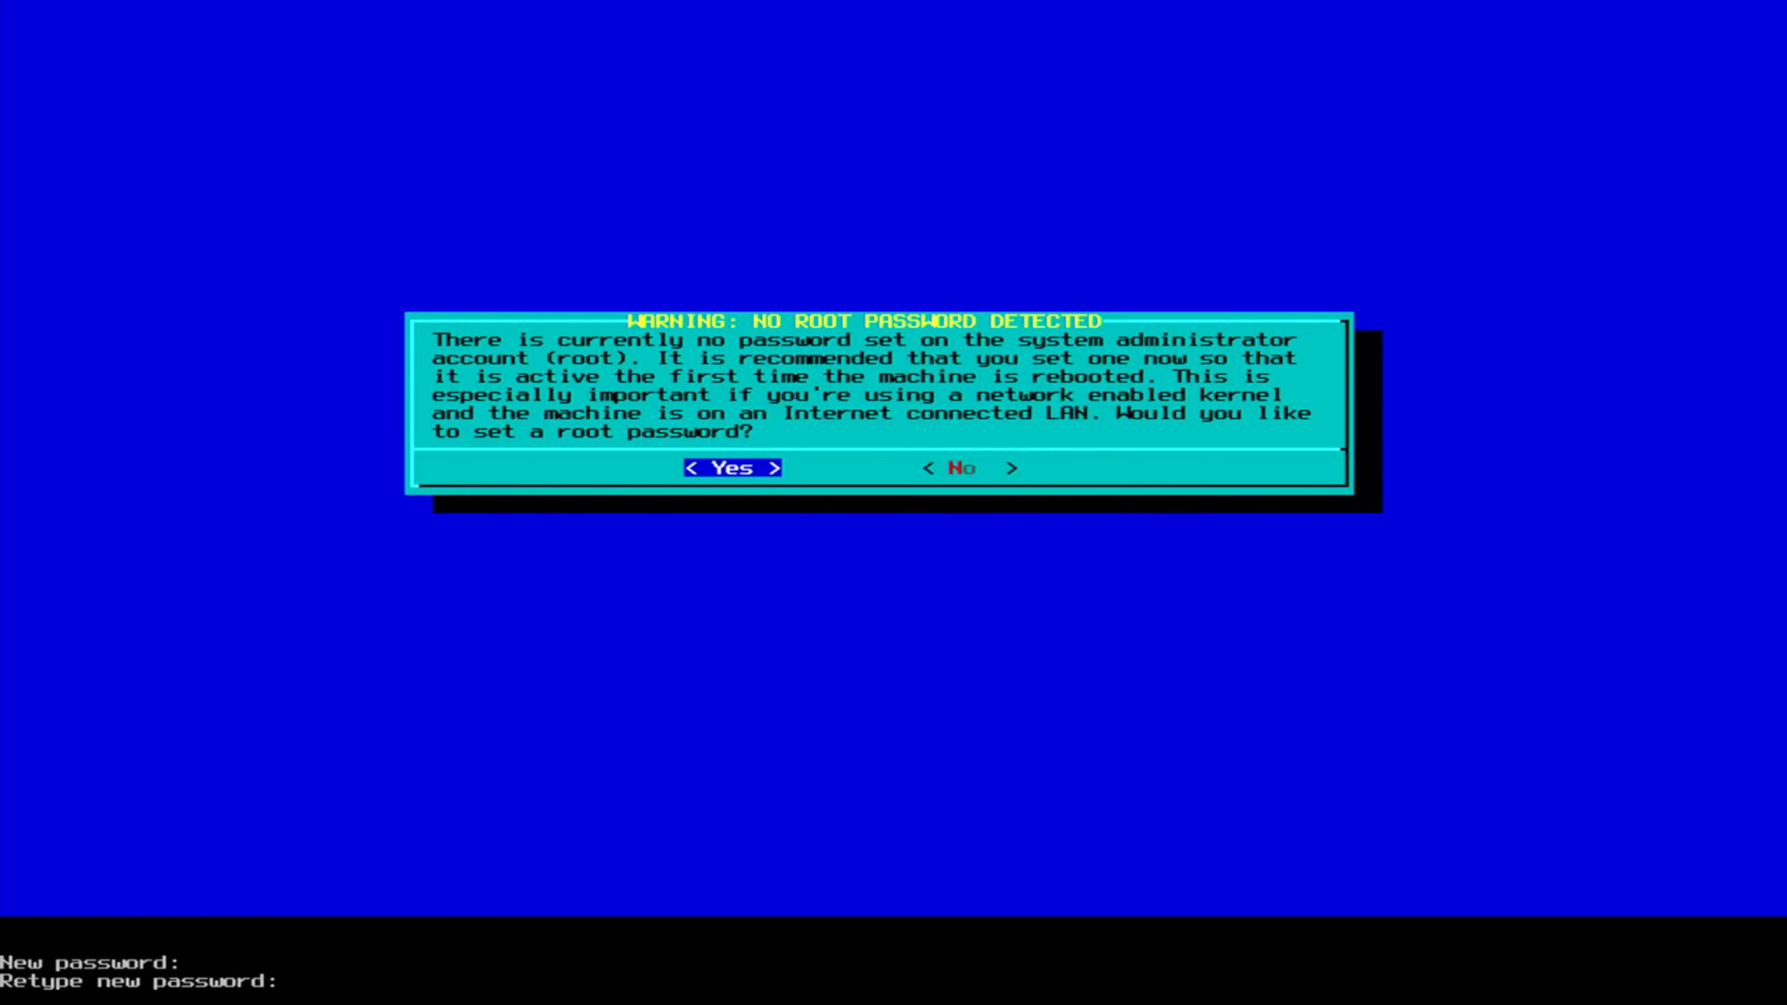
key(Return)
key(Return)
key(Return)
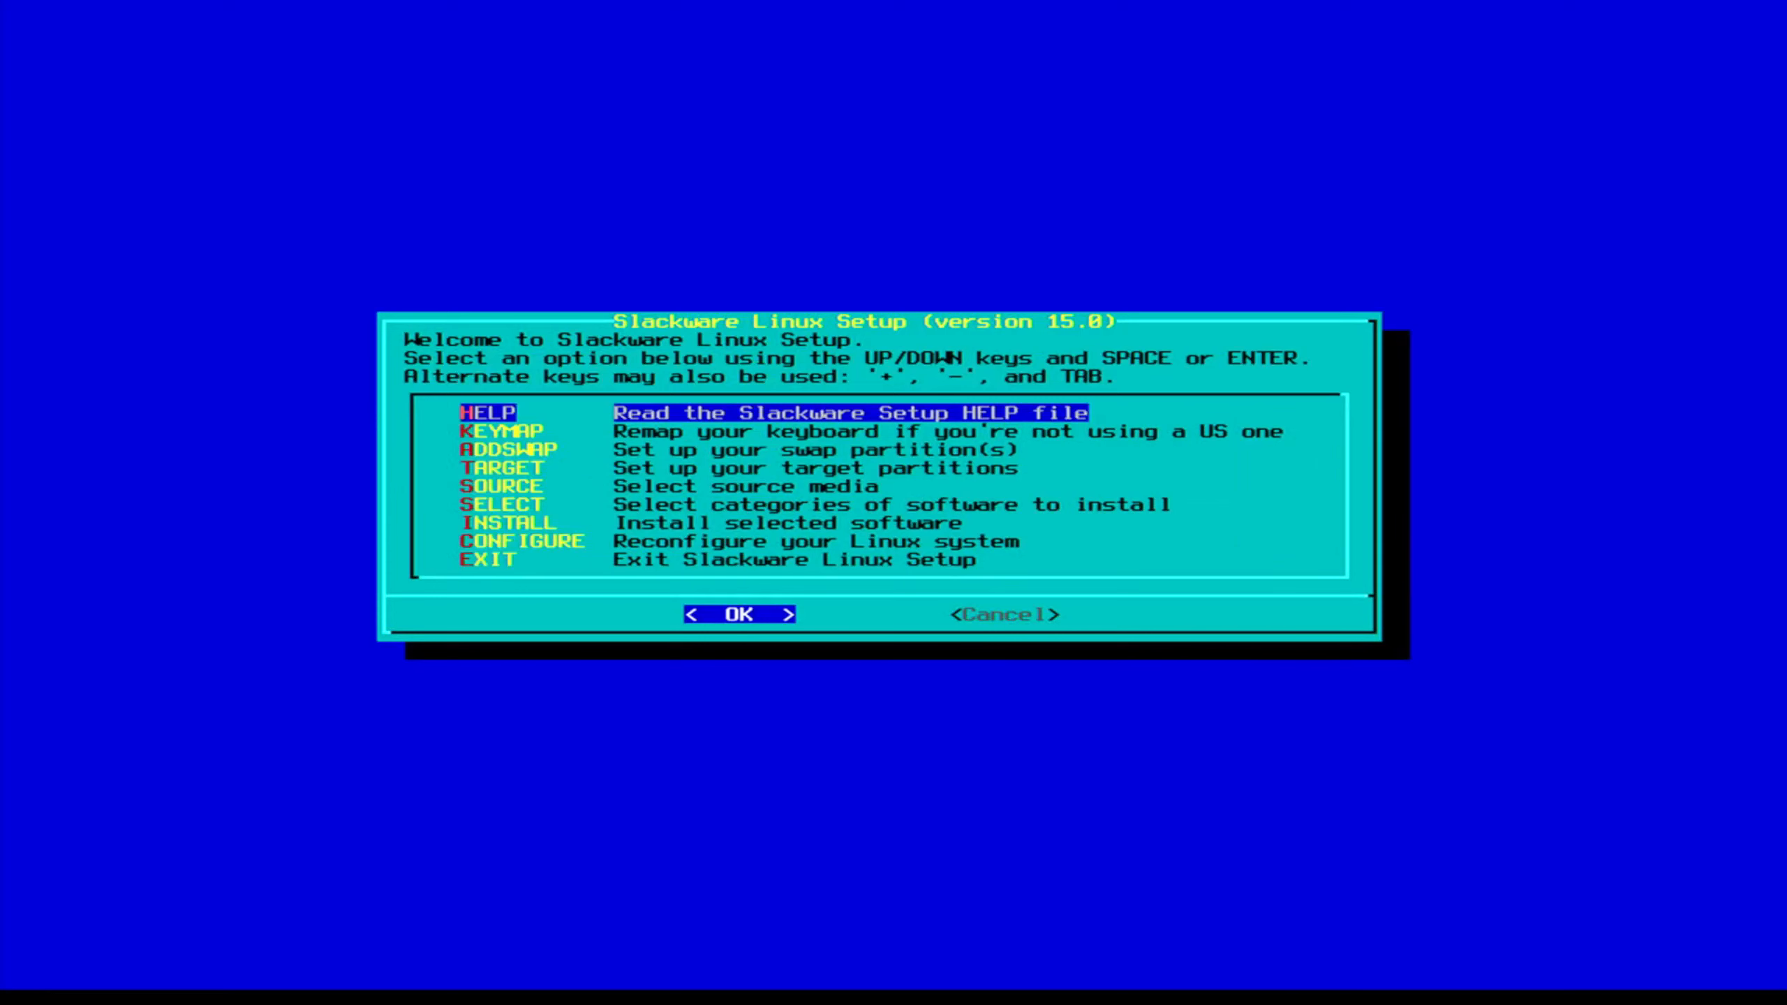
Exit Slackware Setup and acknowledge the USB unplug notice to finish installation.
key(Down)
key(Down)
key(Down)
key(Down)
key(Down)
key(Down)
key(Down)
key(Down)
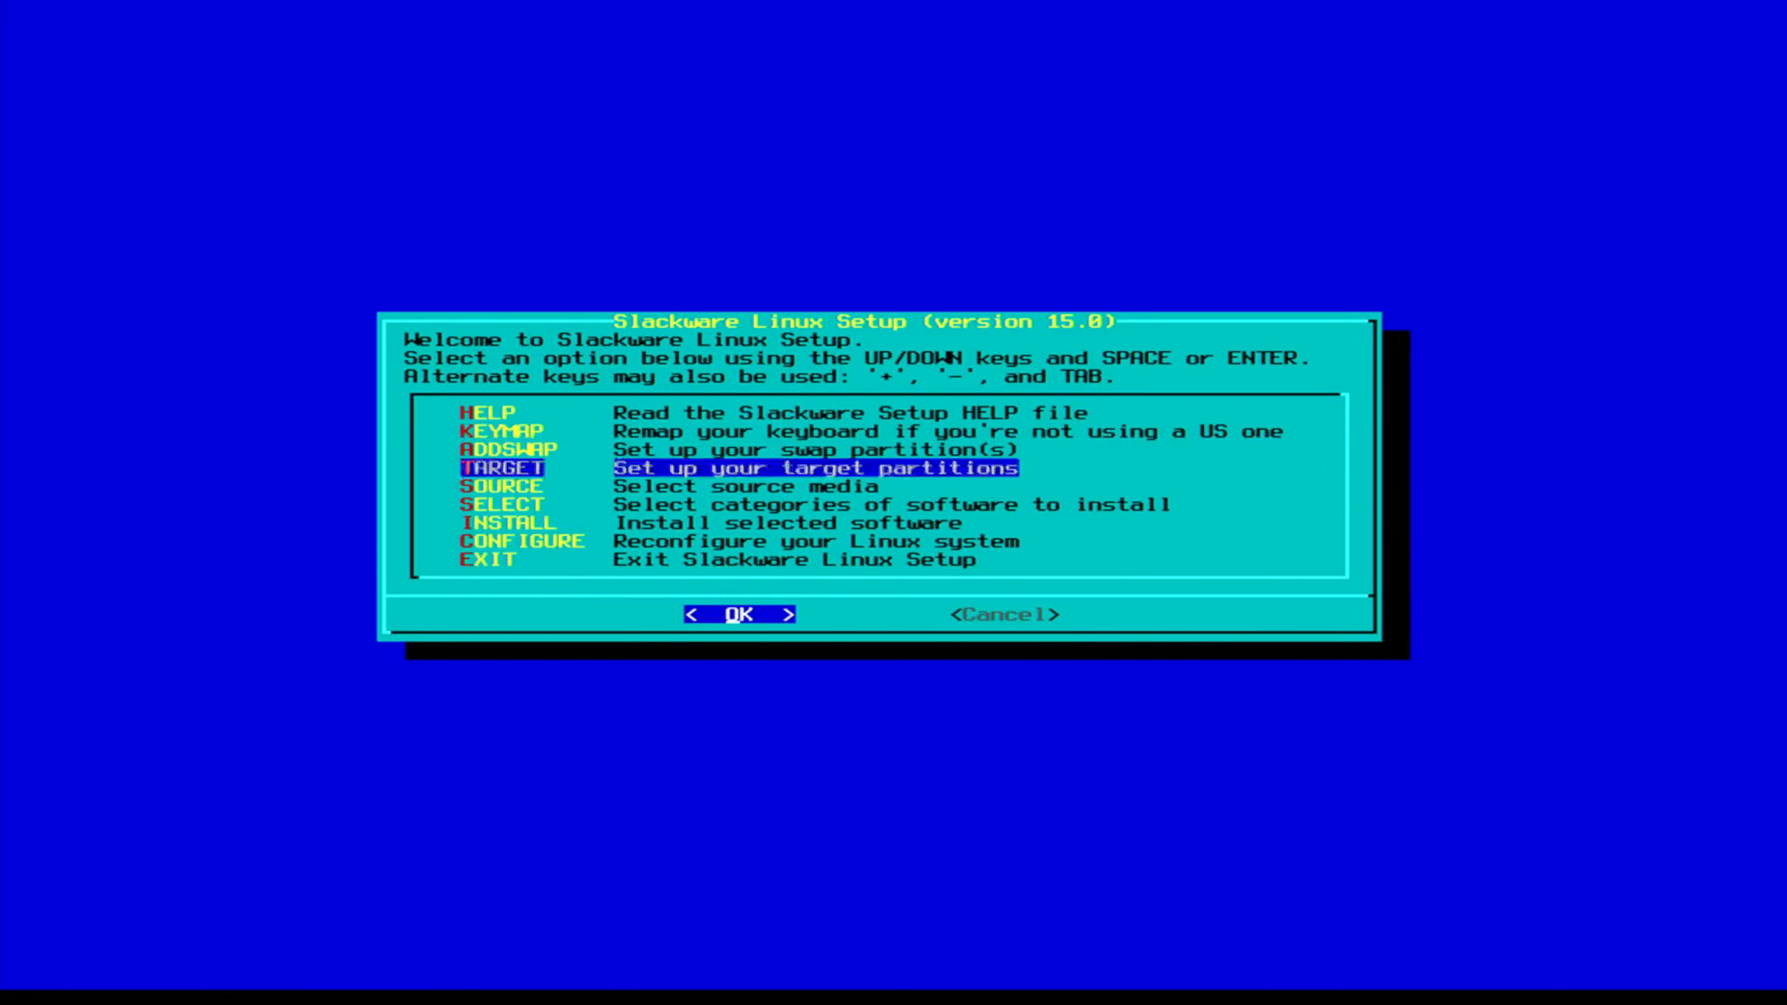
key(Return)
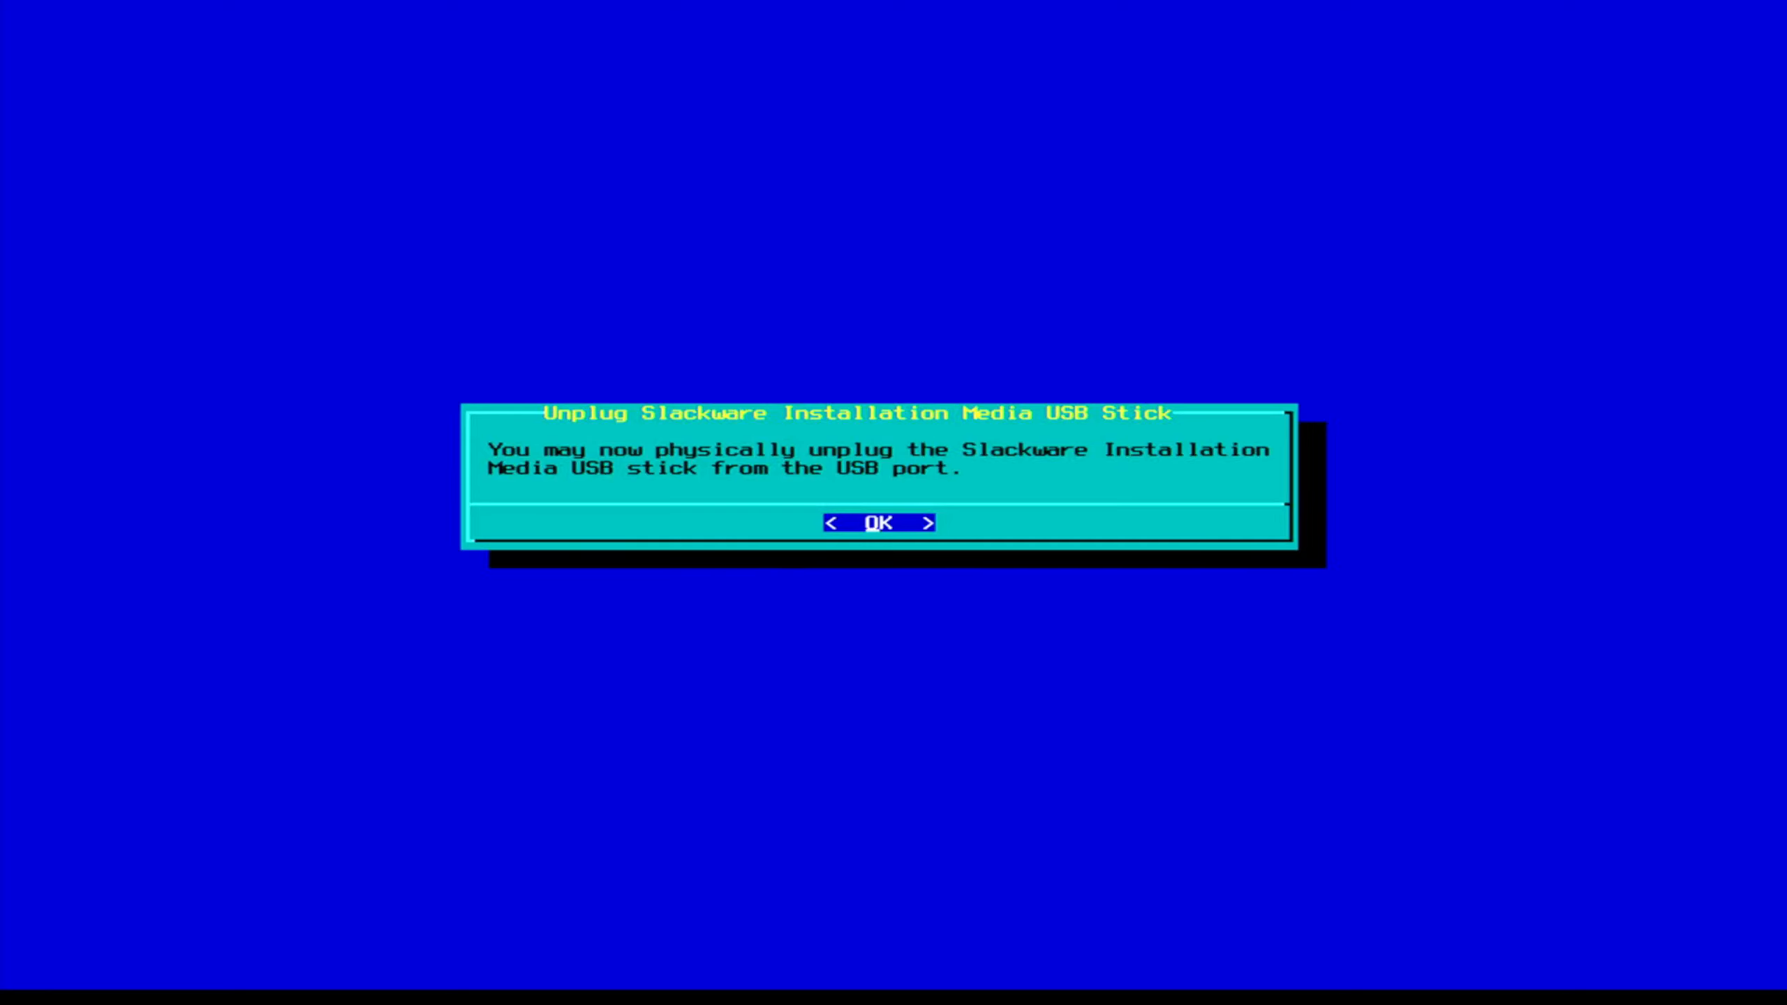
key(Return)
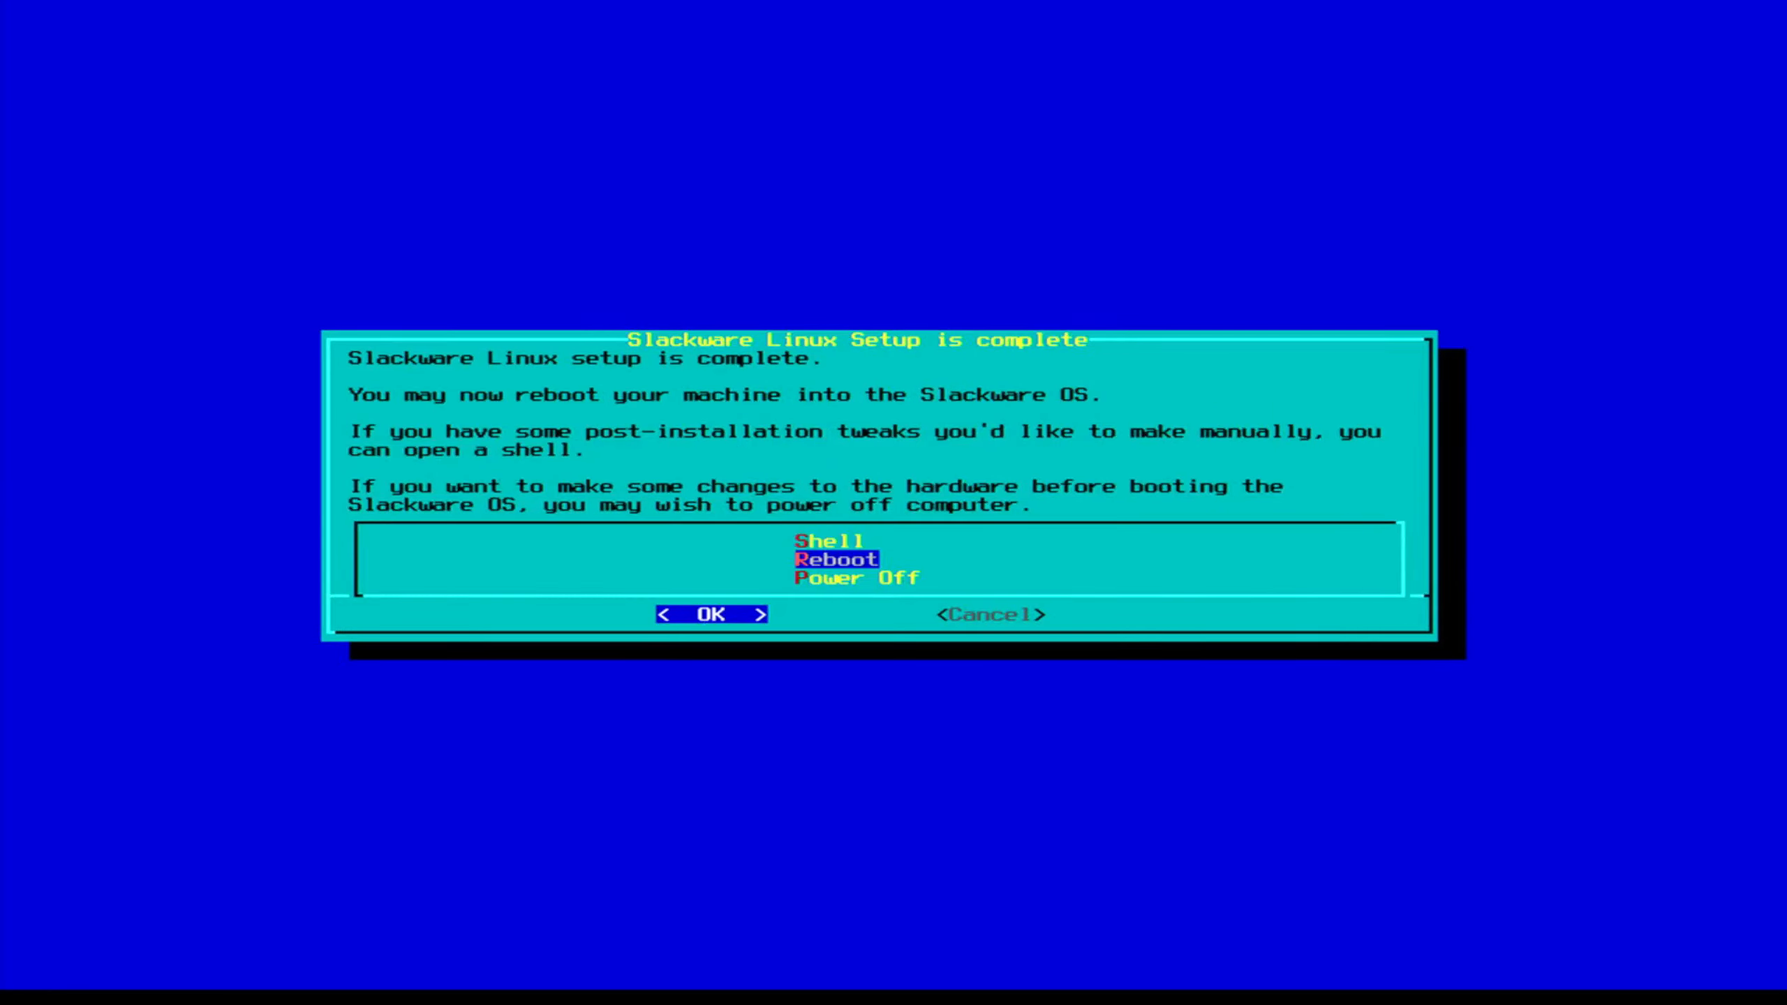